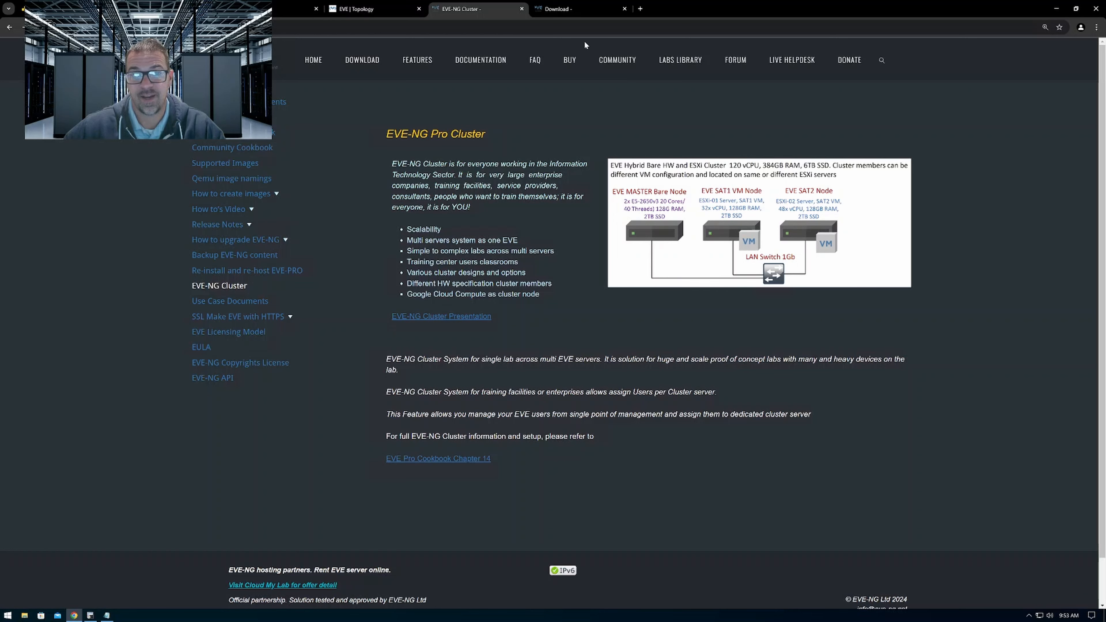
Review the EVE-NG download page, the Buy page and the Professional license checkout
left_click(574, 9)
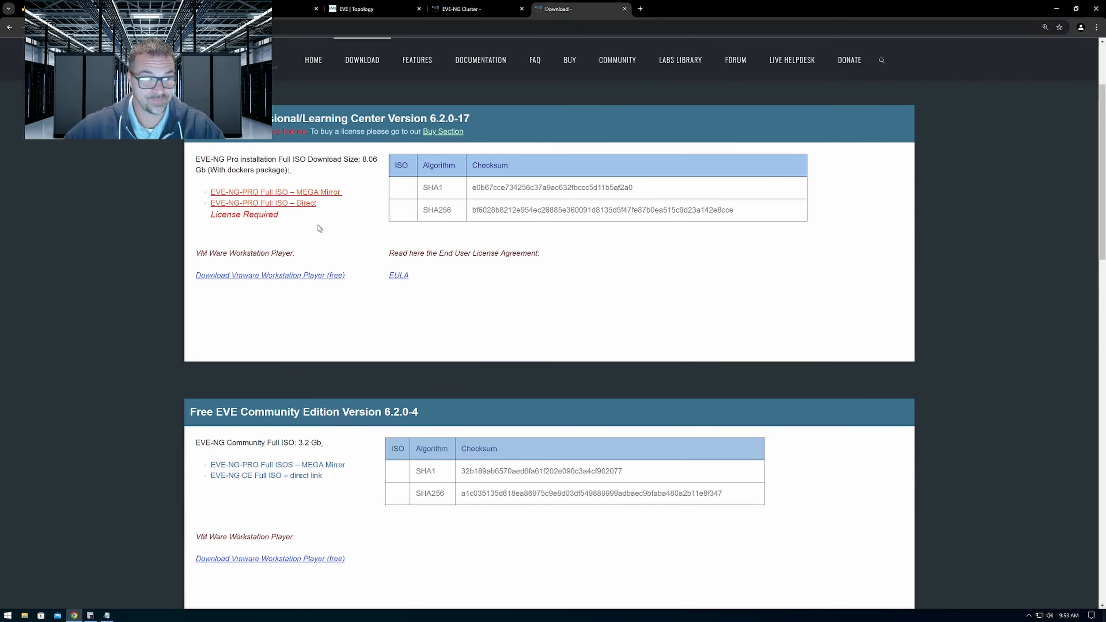
left_click(449, 4)
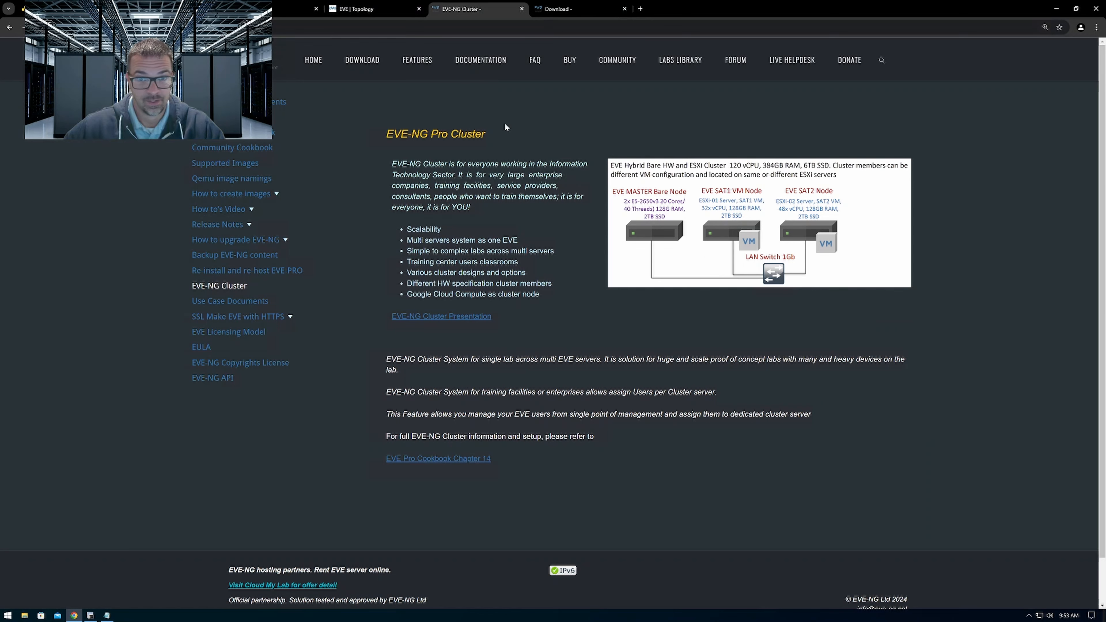
left_click(569, 60)
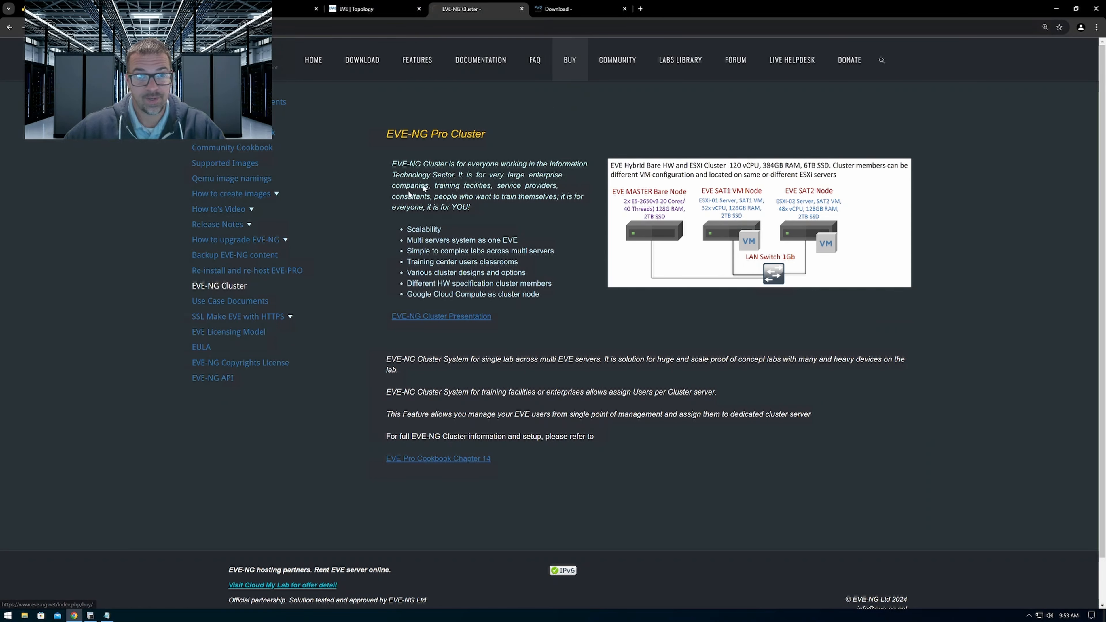
left_click(429, 204)
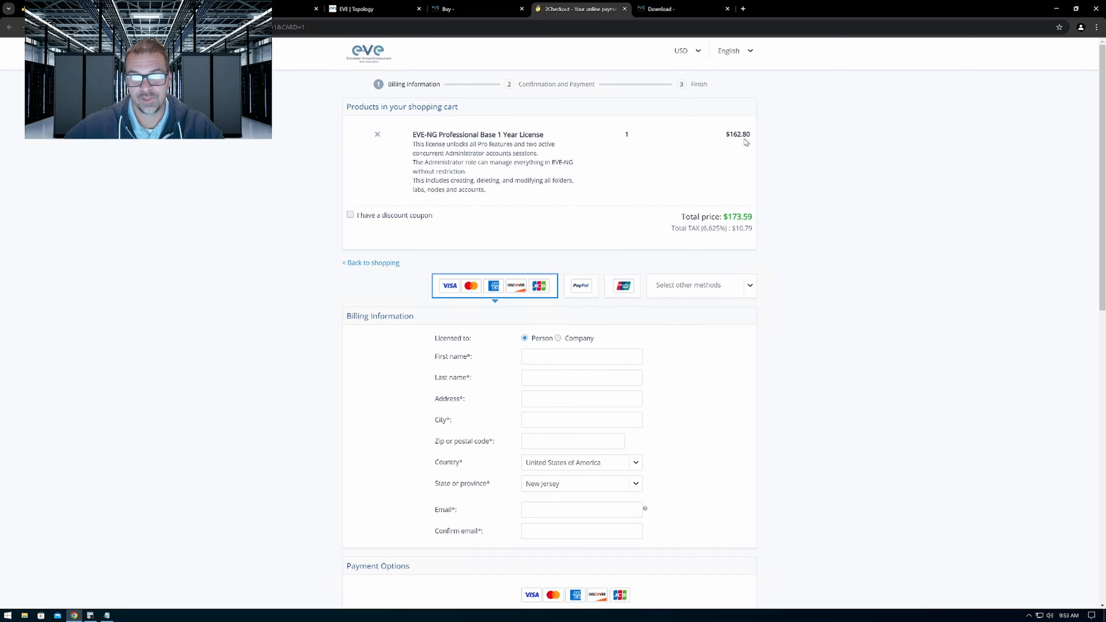
left_click(475, 4)
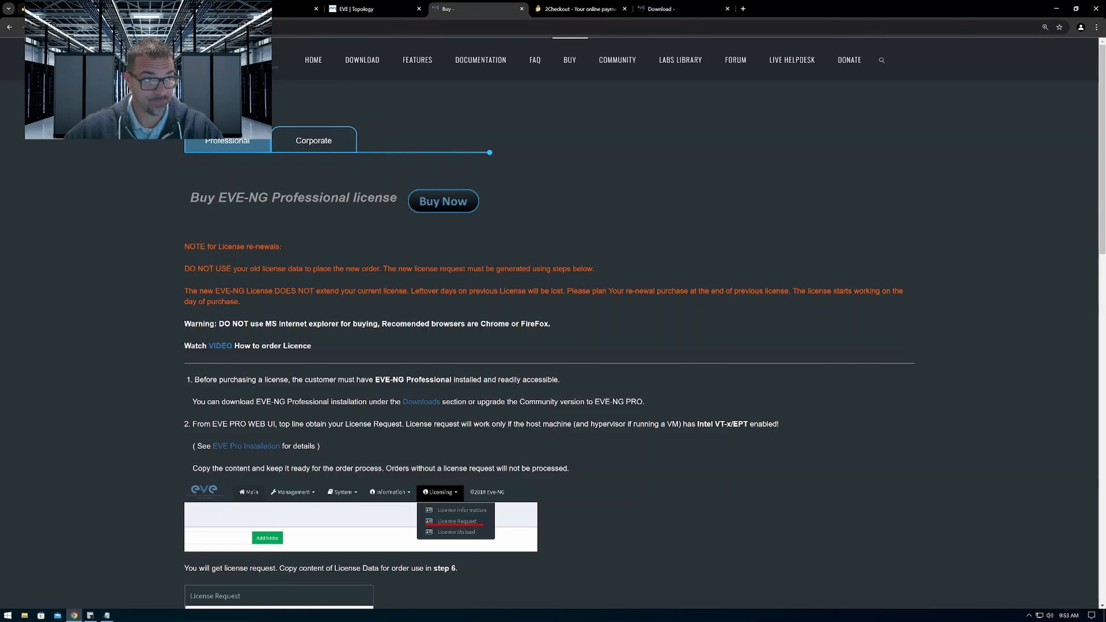
Compare the ESXi summaries of the xlan-eve-02 VM on esxi-01 and the xlan-eve-01 VM on esxi-02
left_click(170, 8)
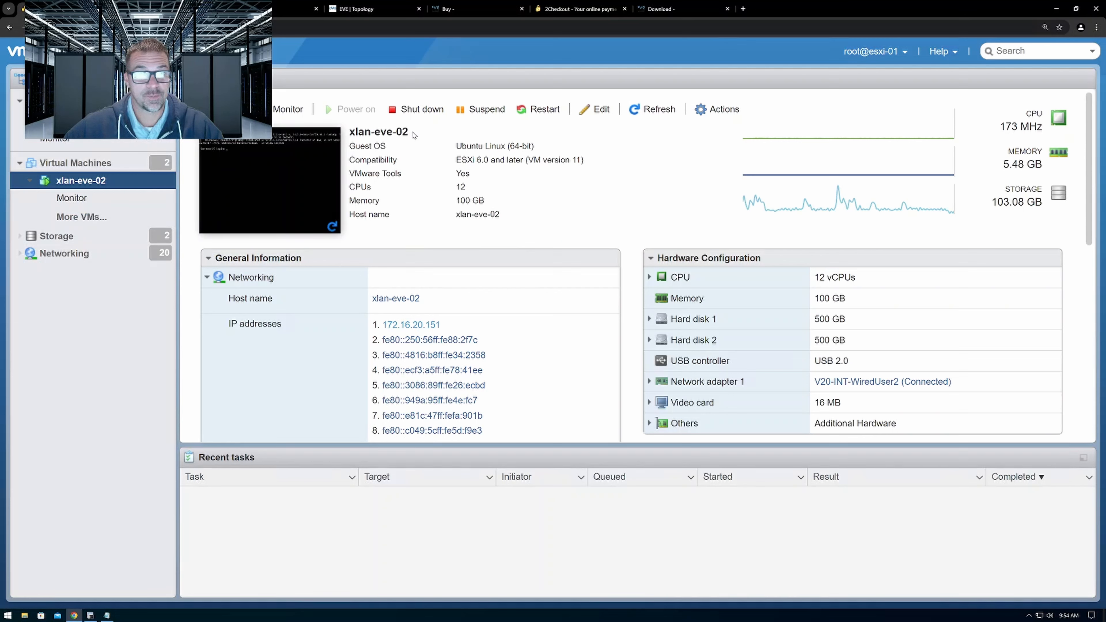
left_click_drag(413, 133, 384, 132)
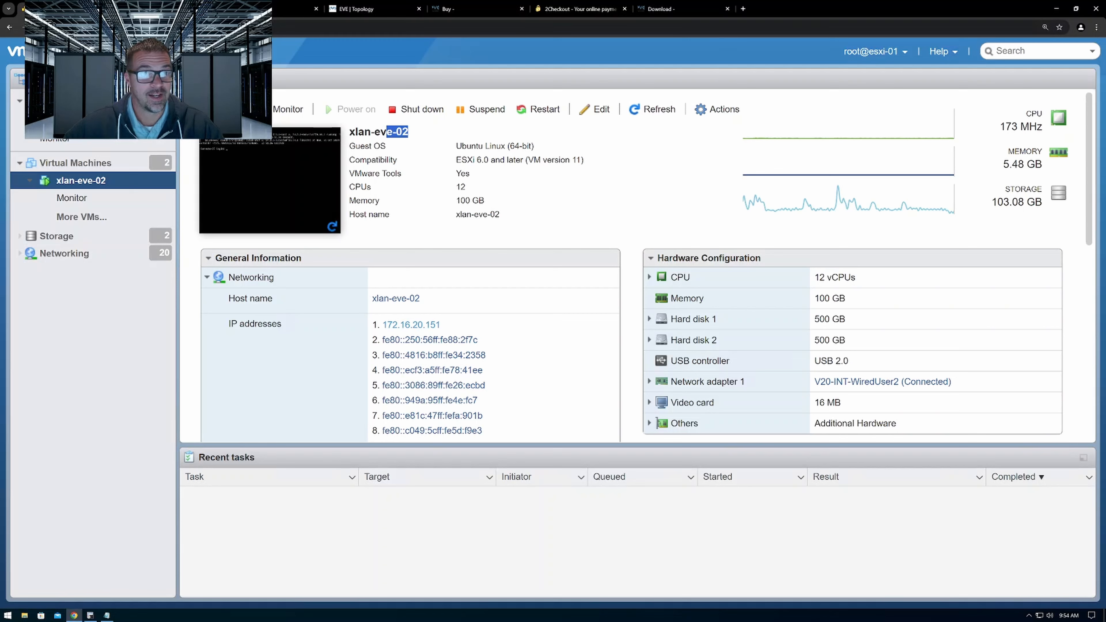
left_click(170, 9)
left_click_drag(418, 133, 377, 132)
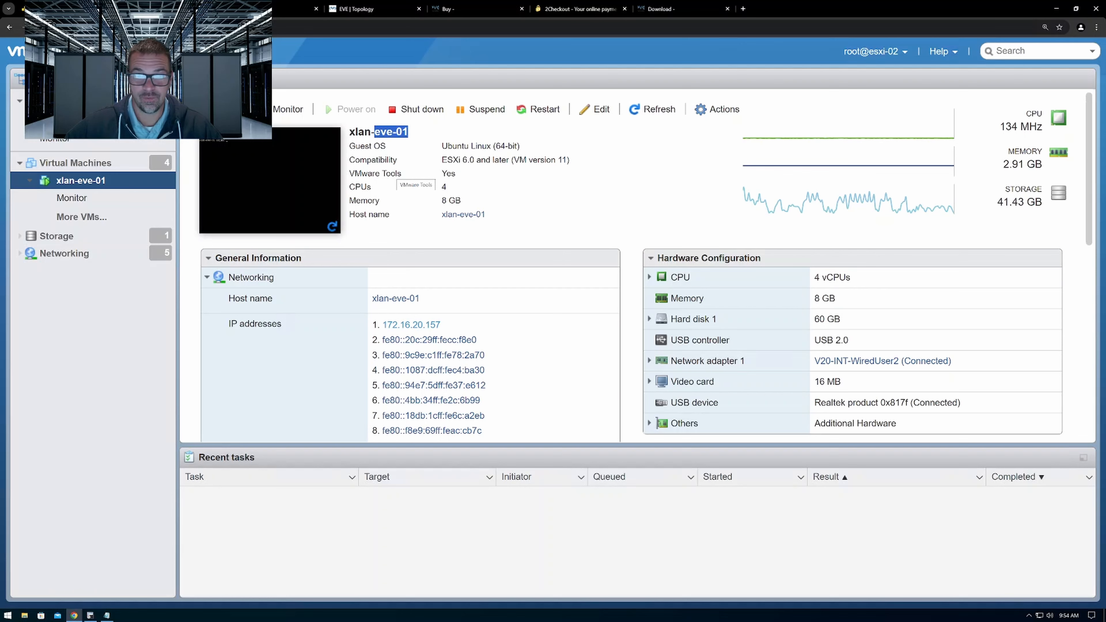
In the EVE-01 lab topology, examine the network type options of the 172.16.20.0/24 cloud without changing them
left_click(270, 10)
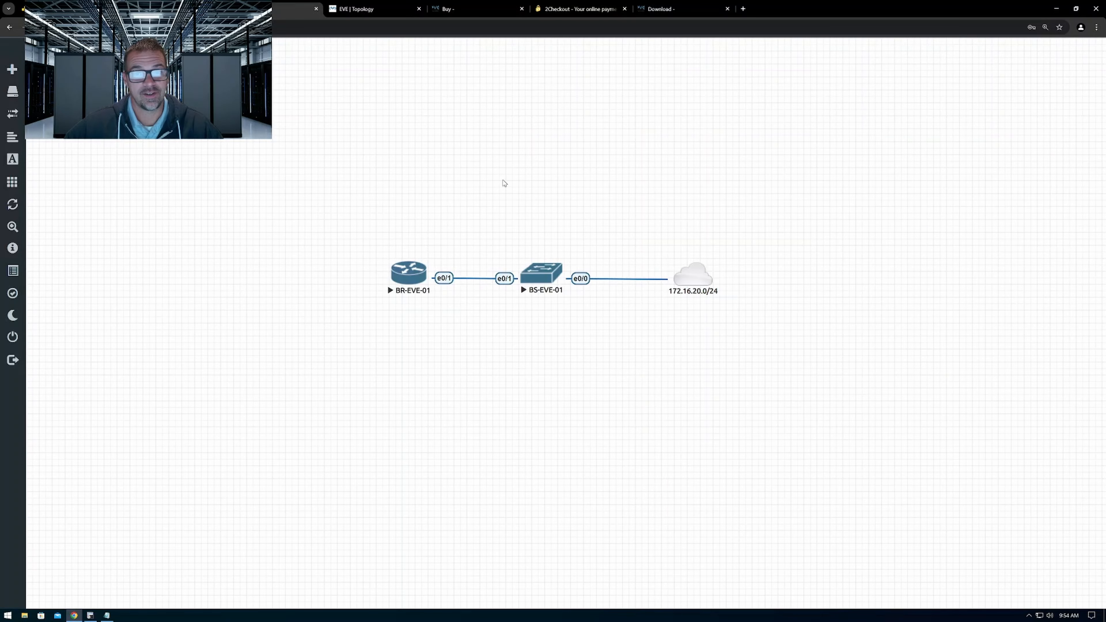
mouse_move(689, 274)
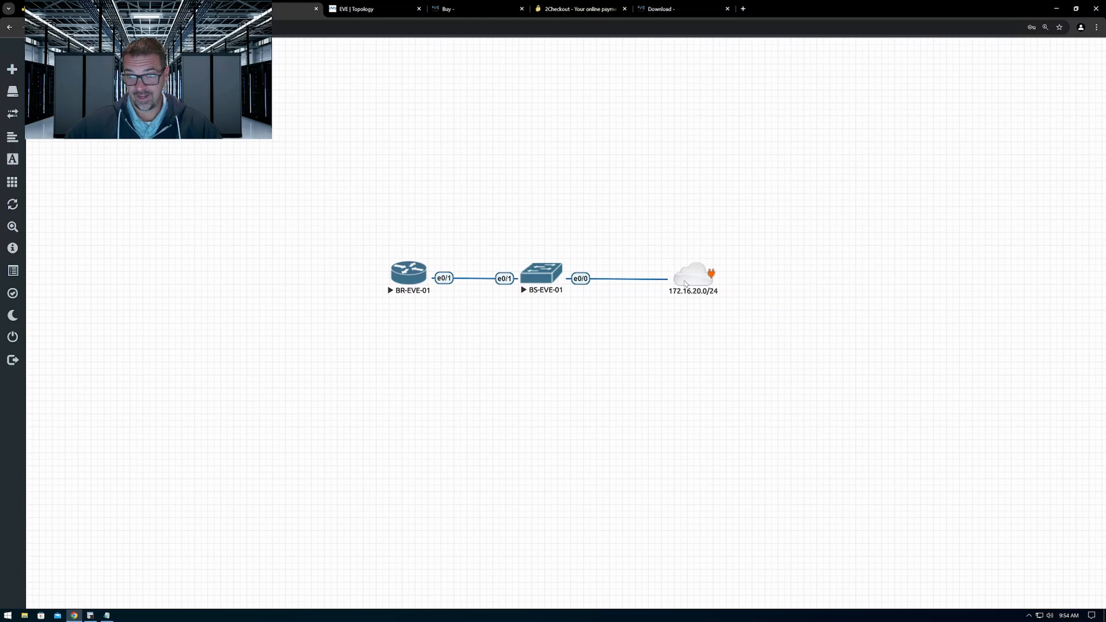
right_click(701, 278)
left_click(729, 305)
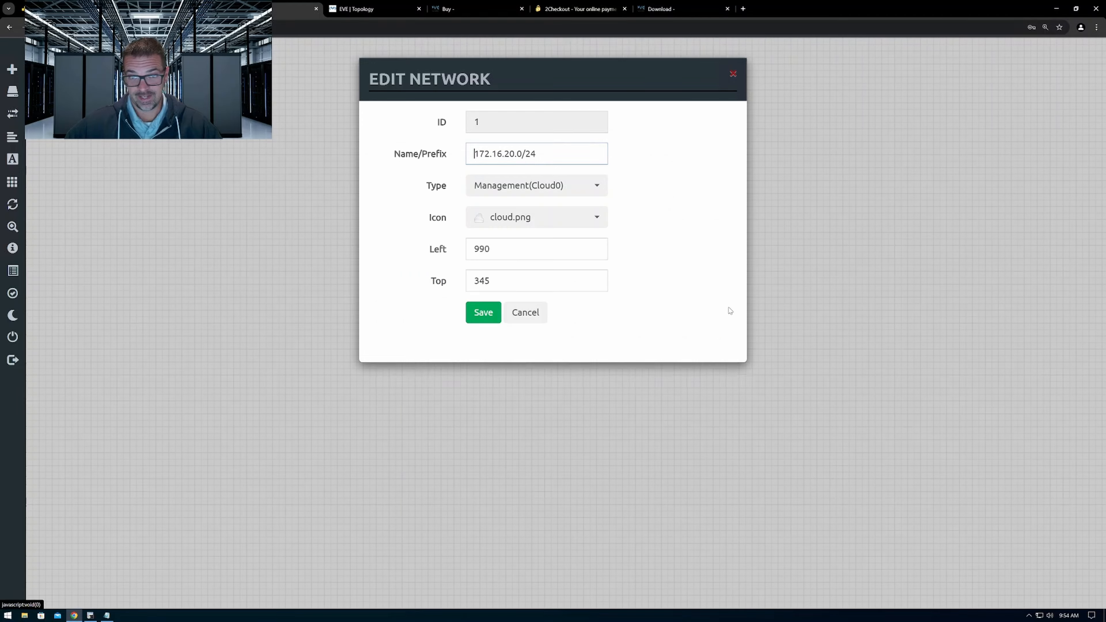
left_click(587, 195)
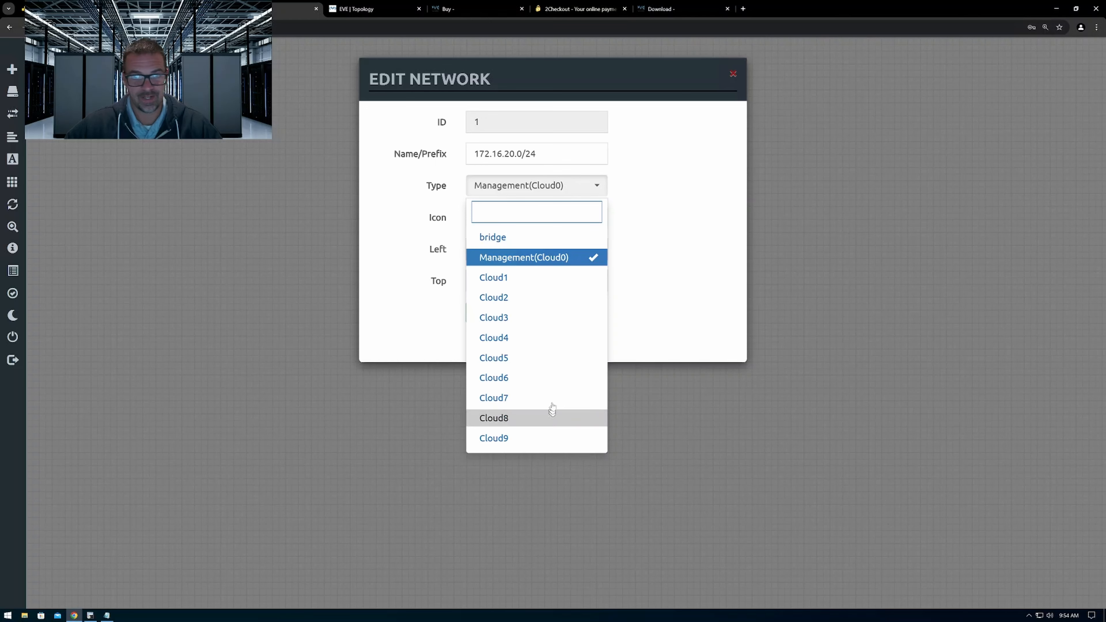
left_click(887, 236)
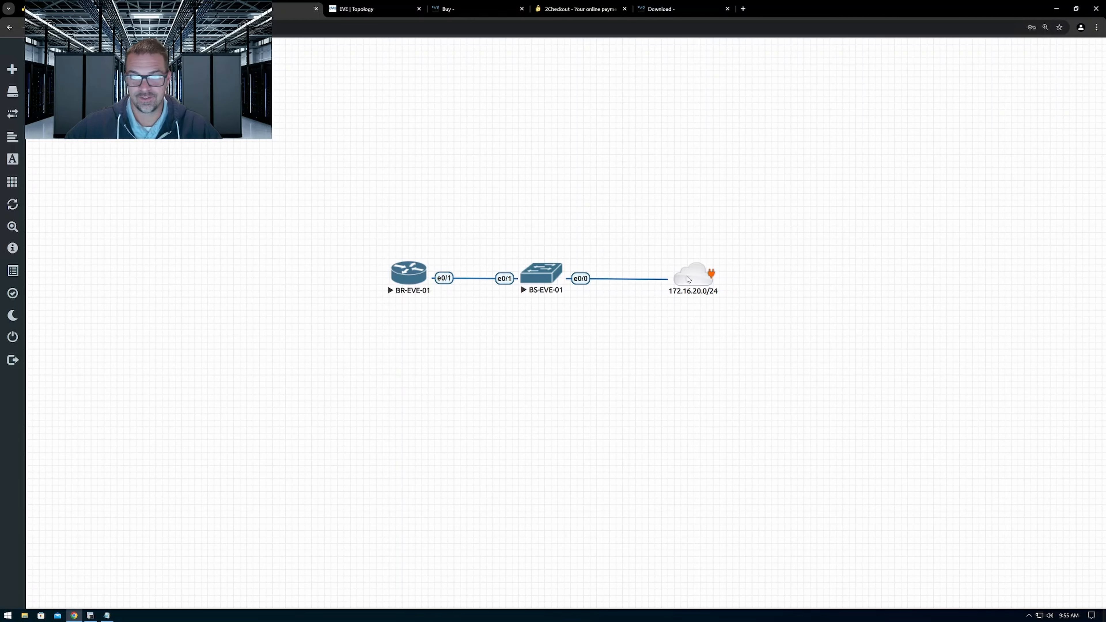
right_click(688, 276)
left_click(712, 301)
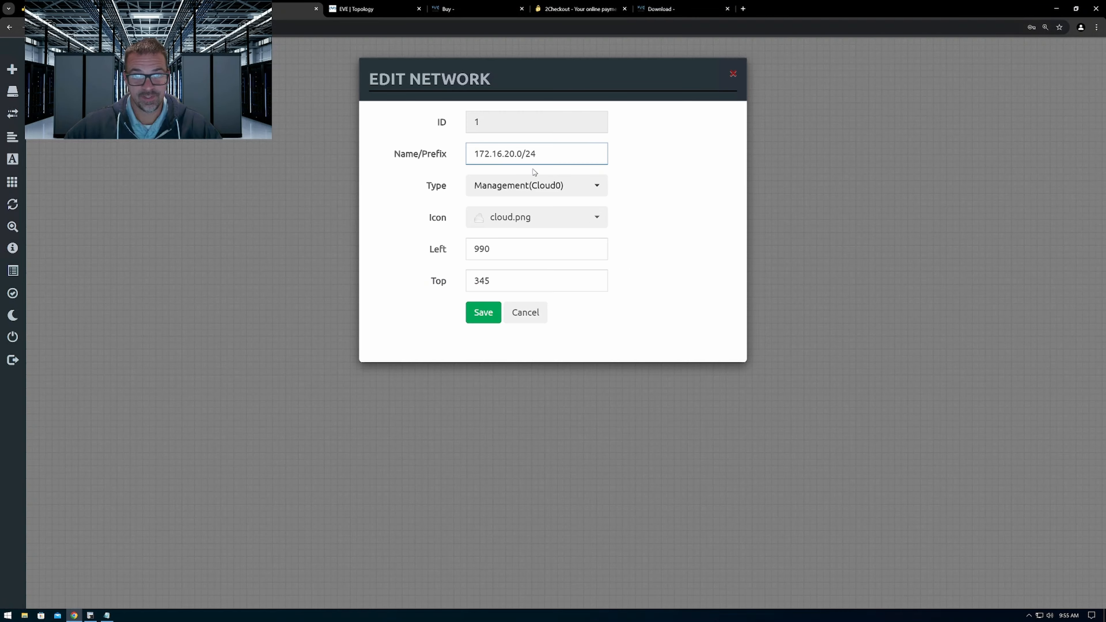
left_click(597, 188)
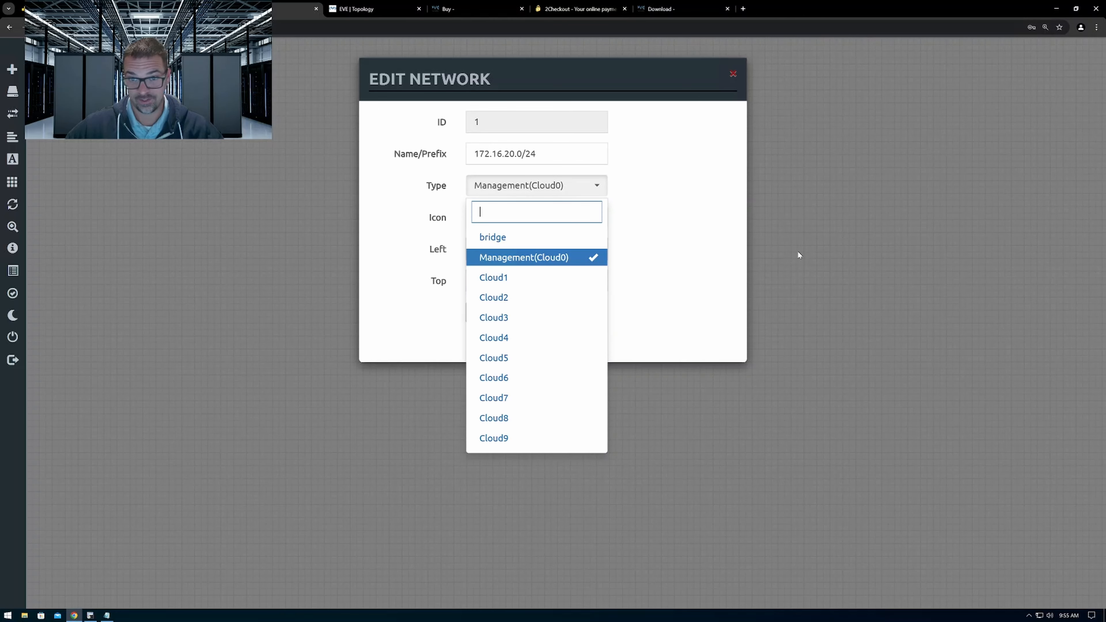
left_click(808, 249)
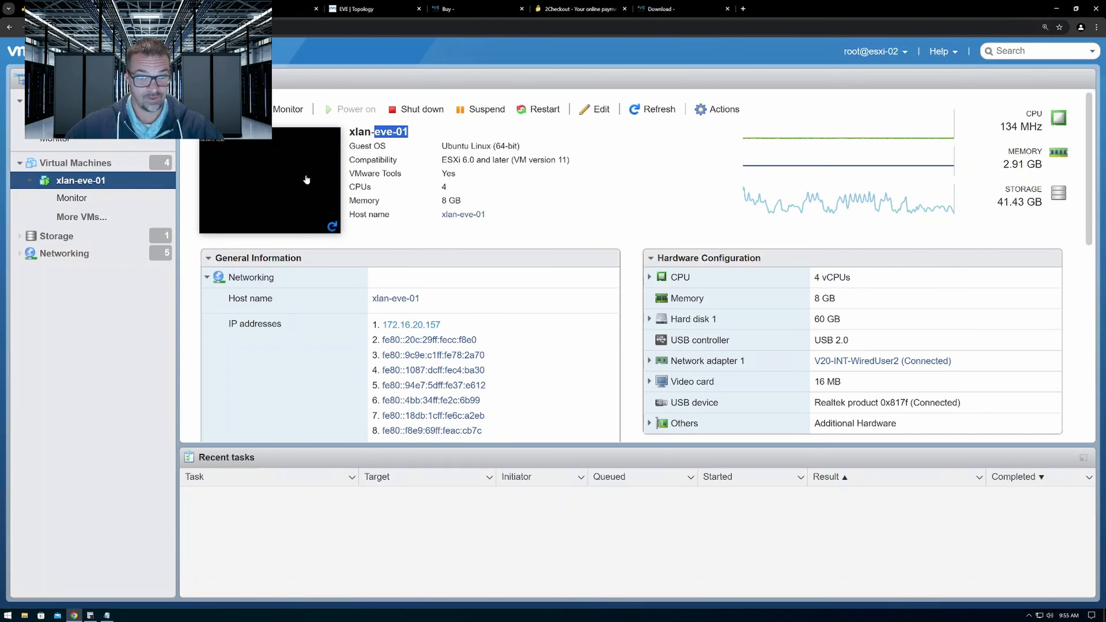
Check the network adapter in the xlan-eve-01 VM's hardware settings on esxi-02 and leave them unchanged
right_click(124, 182)
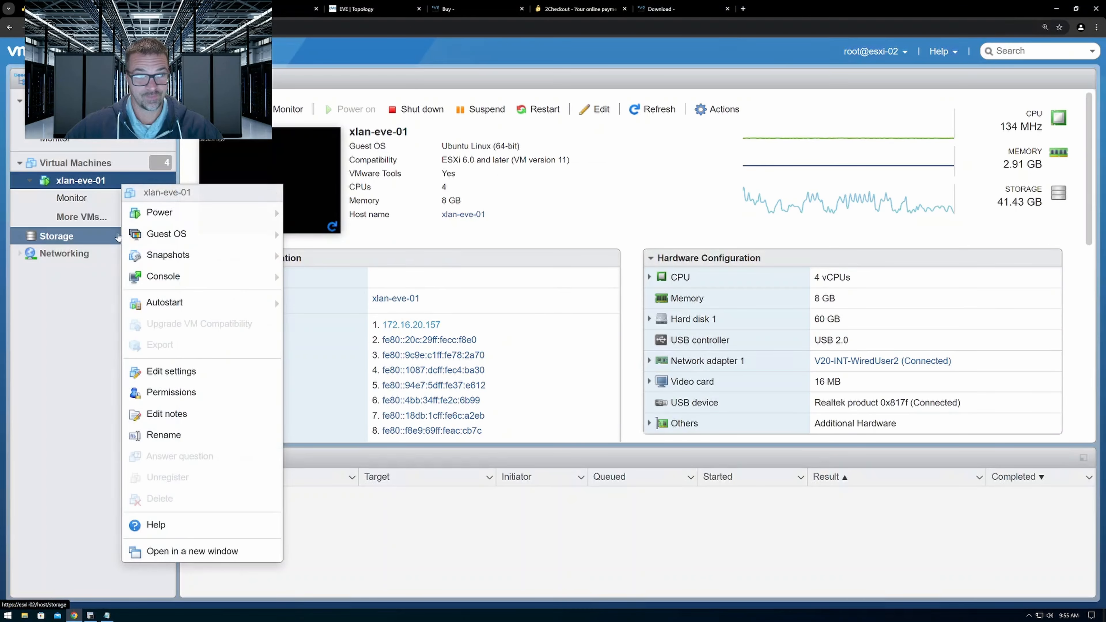
left_click(270, 371)
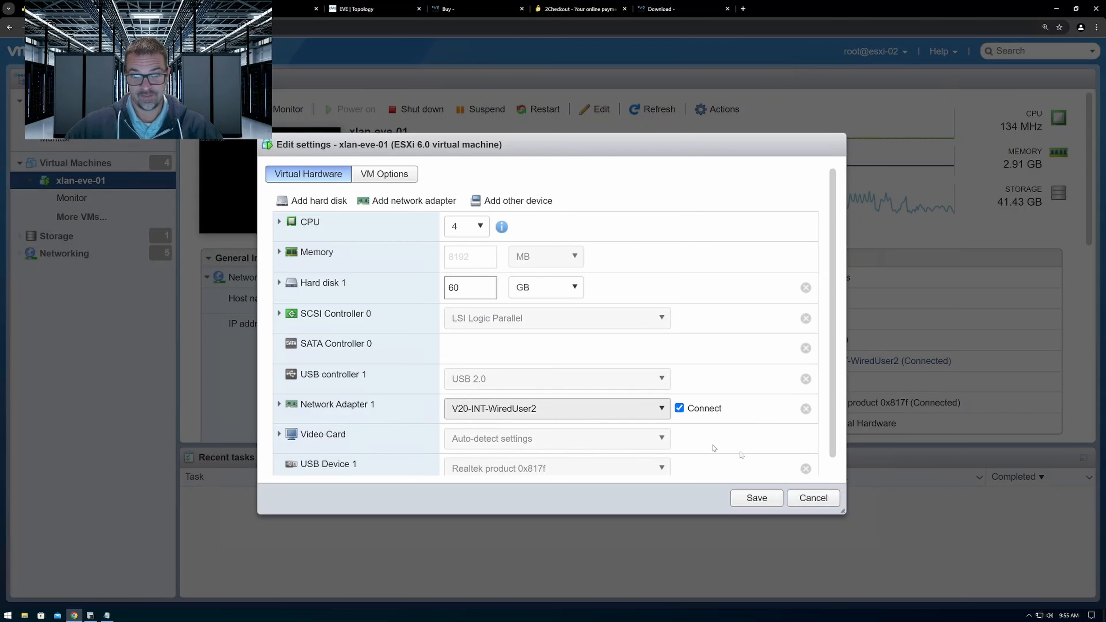
left_click(799, 498)
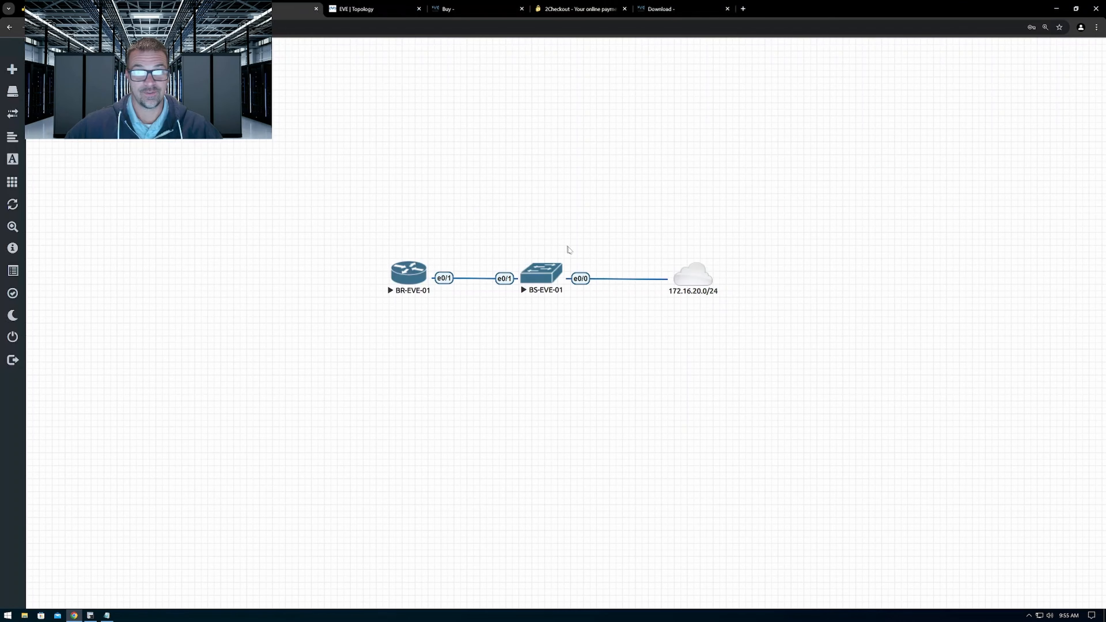
Return to the EVE-01 topology and recheck the 172.16.20.0/24 cloud's name and available network types
left_click(296, 9)
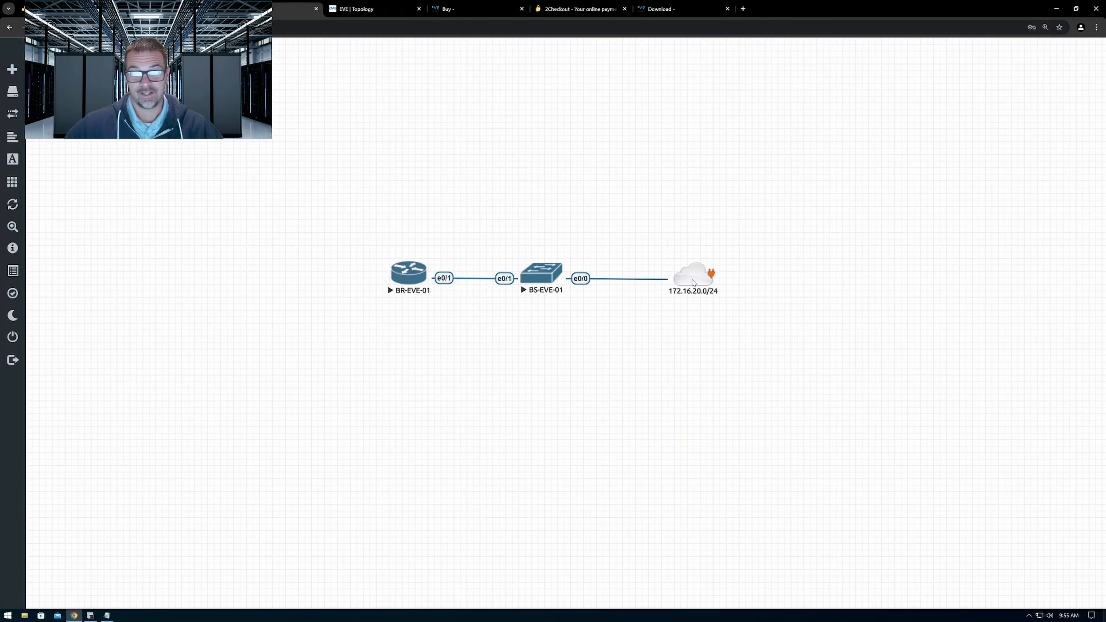
right_click(694, 282)
left_click(721, 308)
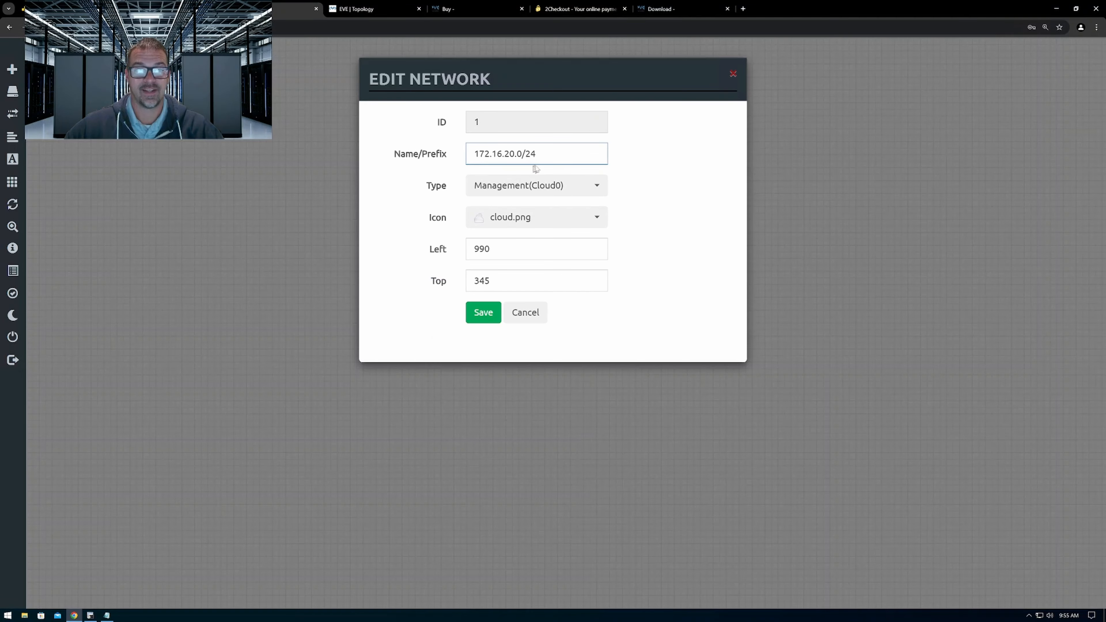
left_click_drag(545, 154, 449, 154)
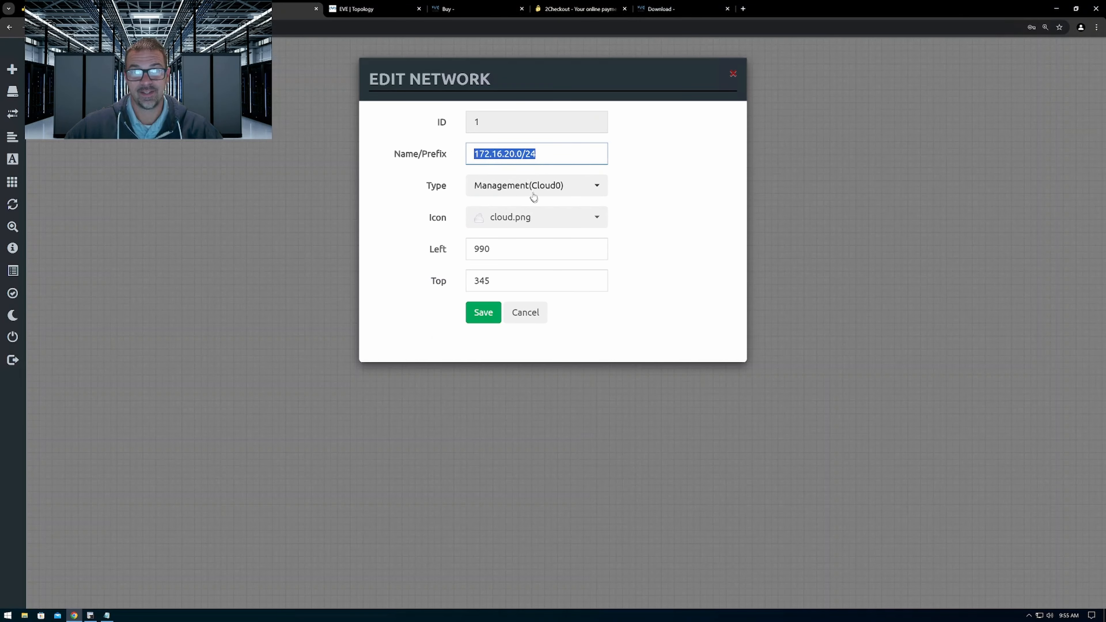
left_click(544, 193)
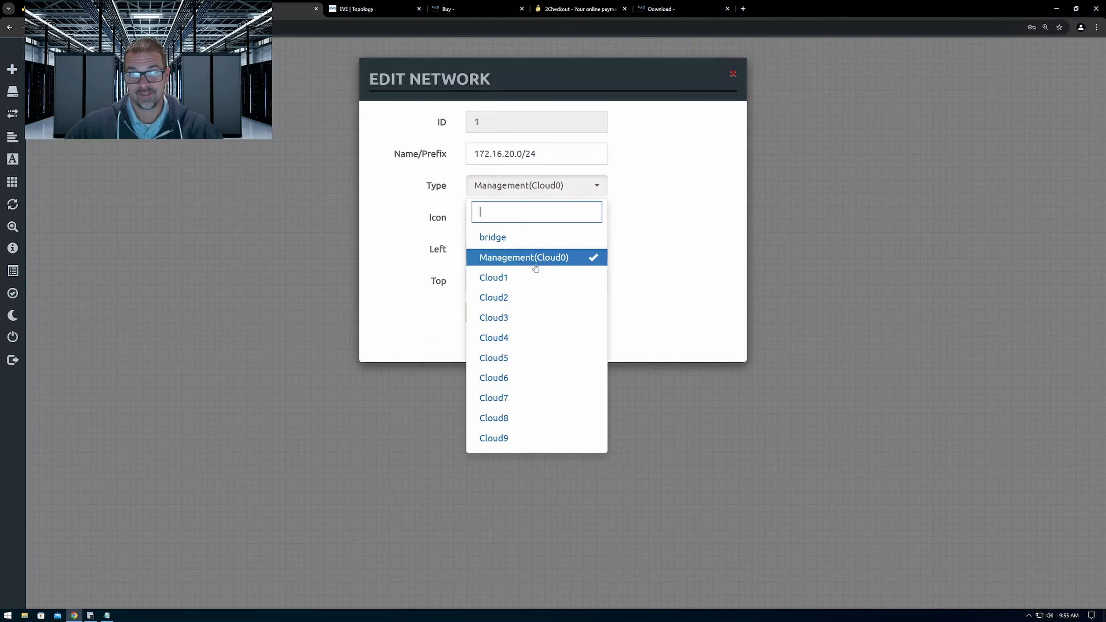
left_click(917, 227)
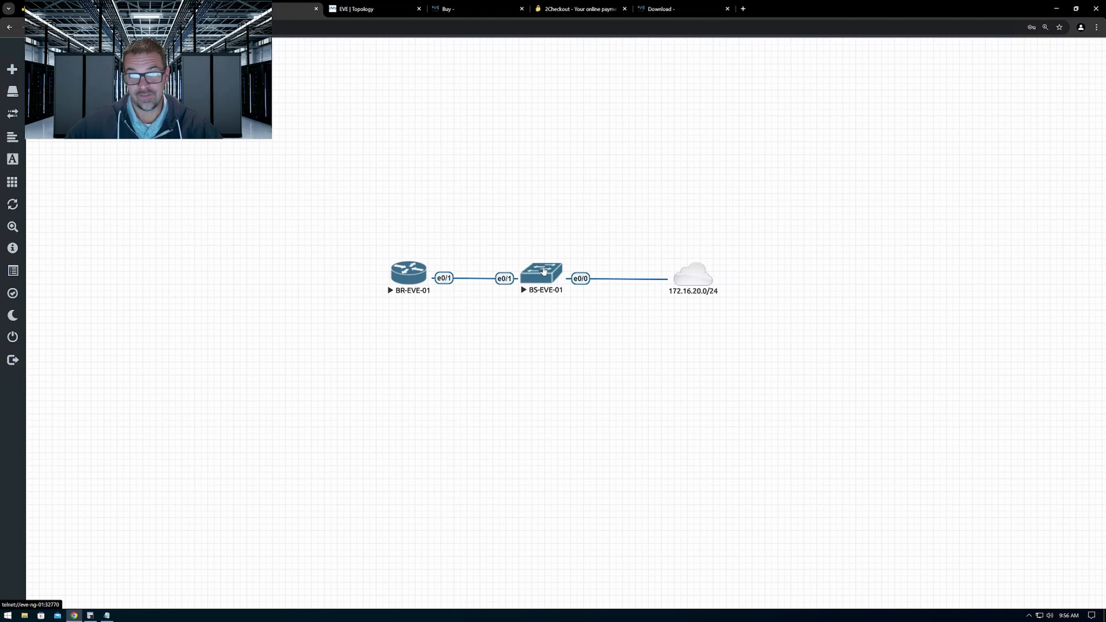
Inspect the actions available for the BS-EVE-01 switch node, both individually and as a selected group
right_click(543, 271)
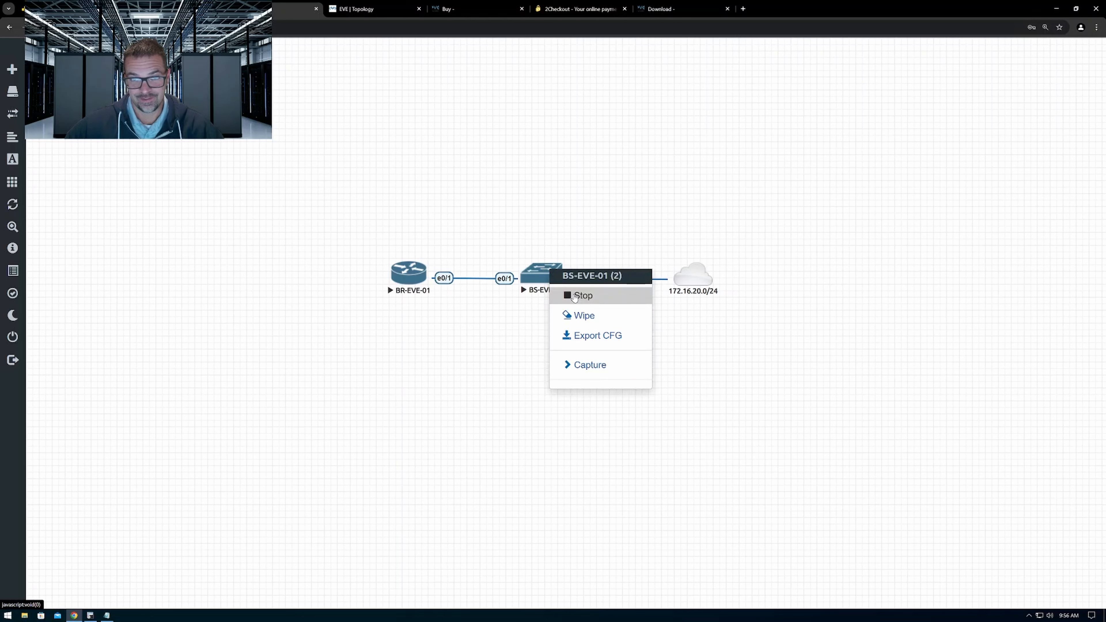
left_click(514, 313)
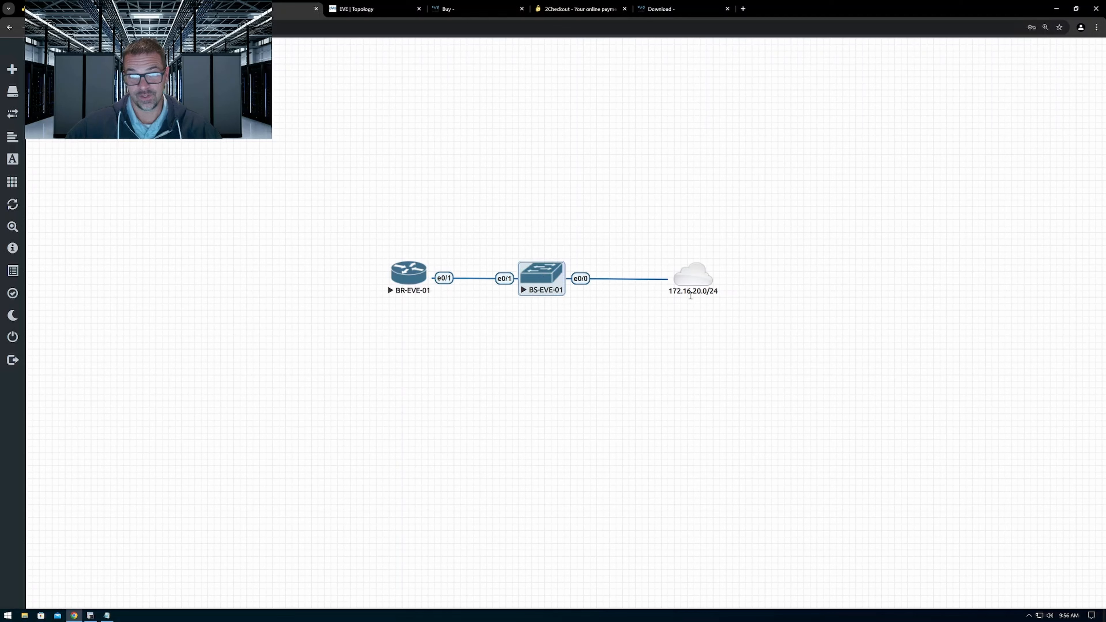
right_click(552, 275)
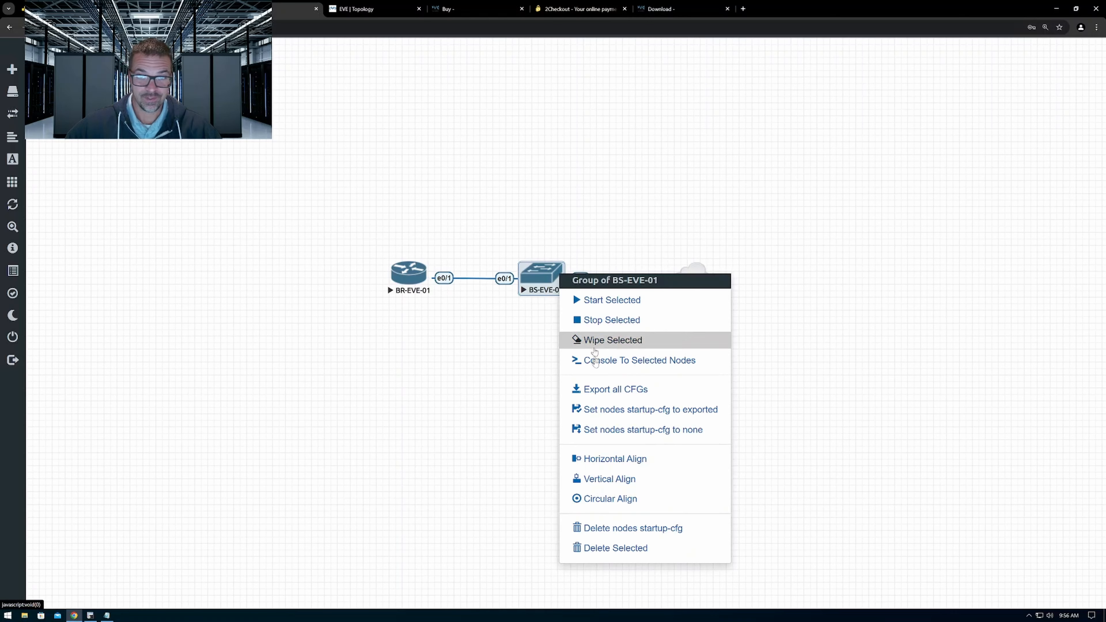
left_click(539, 424)
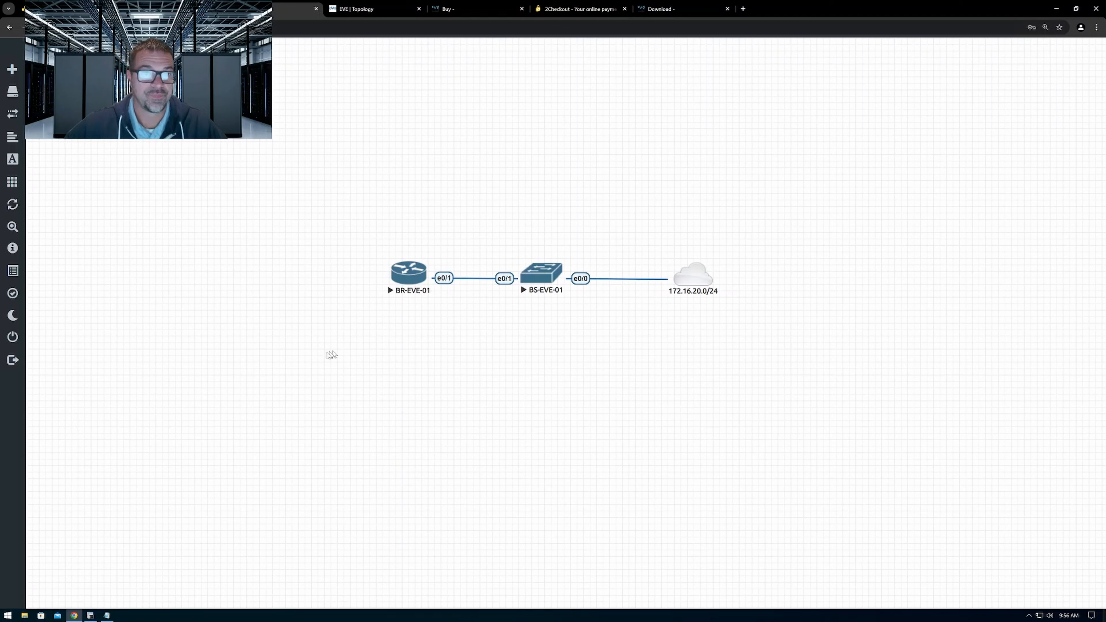
Look over the prepared router and switch configurations in Notepad, then switch to the terminal client and wake all console sessions
left_click(106, 615)
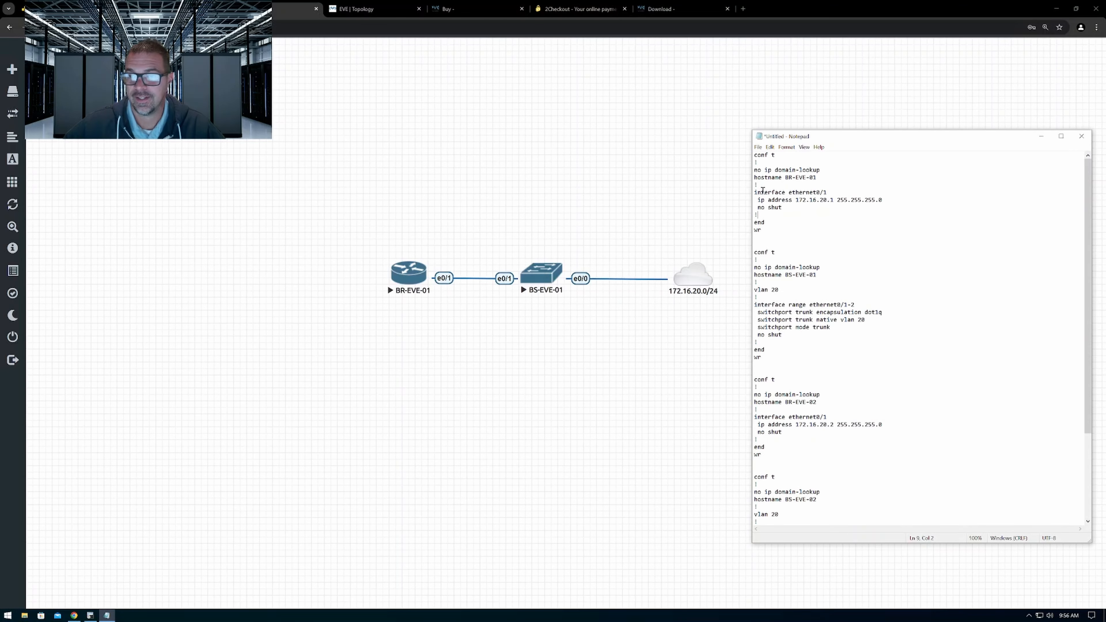
left_click(90, 615)
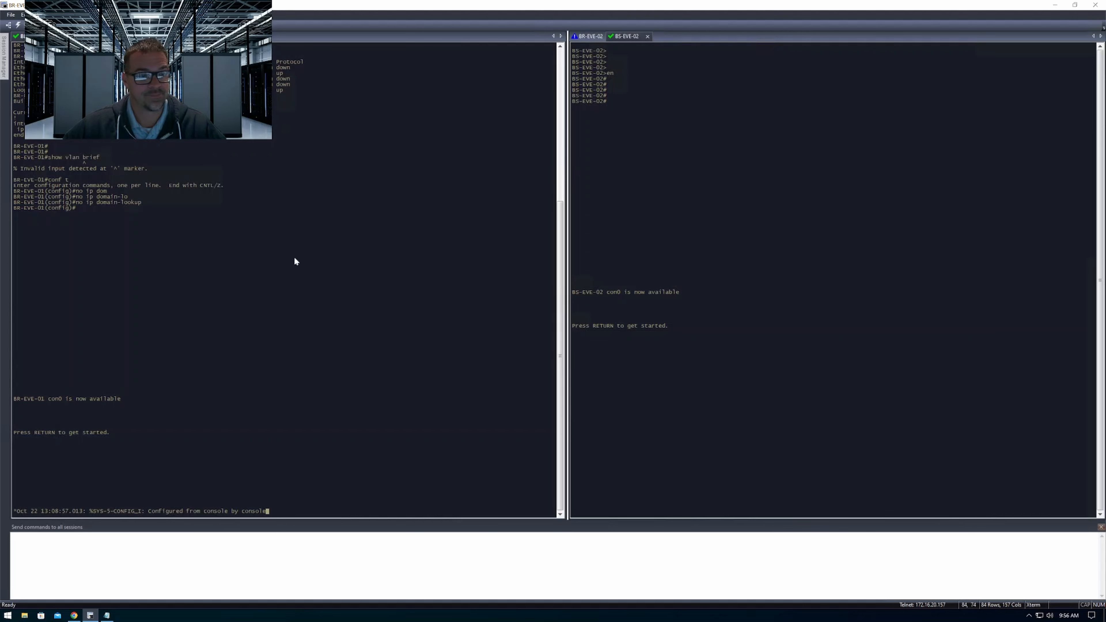
left_click(255, 566)
key("Return")
key("Return")
key("Return")
key("Return")
key("Return")
key("Return")
key("Return")
key("Return")
key("Return")
key("Return")
key("Return")
key("Return")
key("Return")
key("Return")
key("Return")
key("Return")
key("Return")
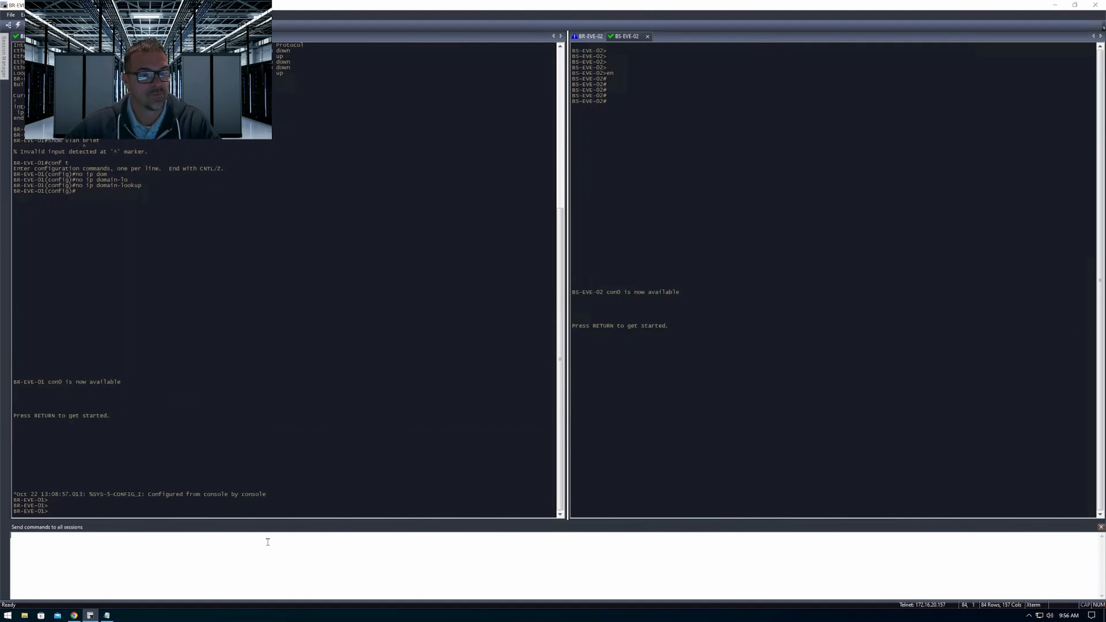
key("Return")
key("Return")
key("Return")
key("Return")
key("Return")
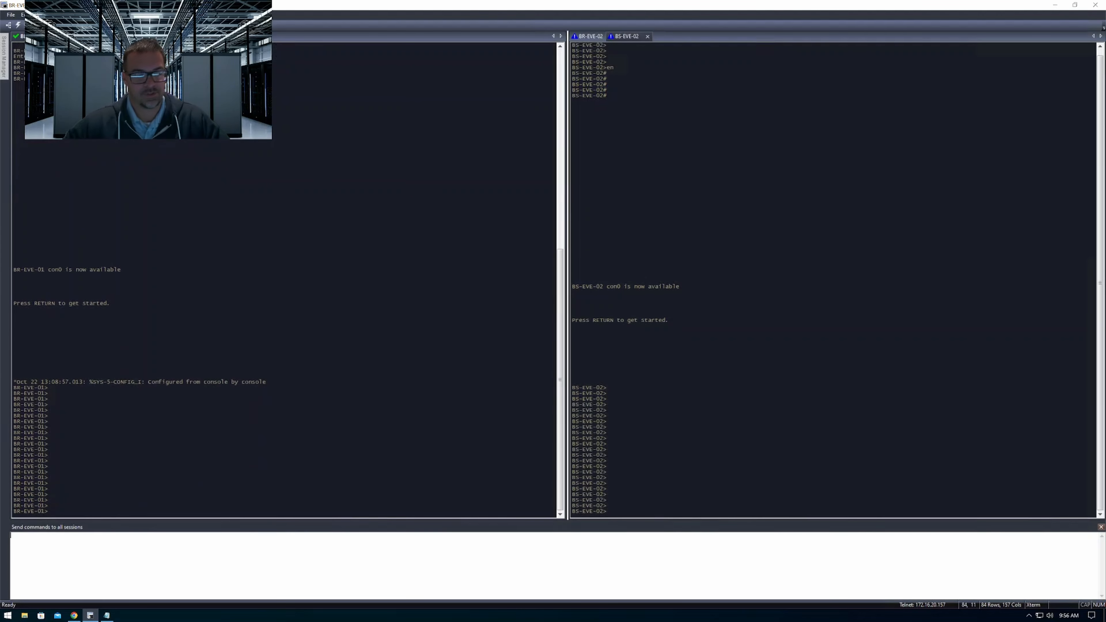
Enter privileged EXEC mode in all router and switch sessions at once with the en command
type("en")
key("Return")
key("Return")
key("Return")
key("Return")
key("Return")
key("Return")
key("Return")
key("Return")
key("Return")
key("Return")
key("Return")
key("Return")
key("Return")
key("Return")
key("Return")
key("Return")
key("Return")
key("Return")
key("Return")
key("Return")
key("Return")
key("Return")
key("Return")
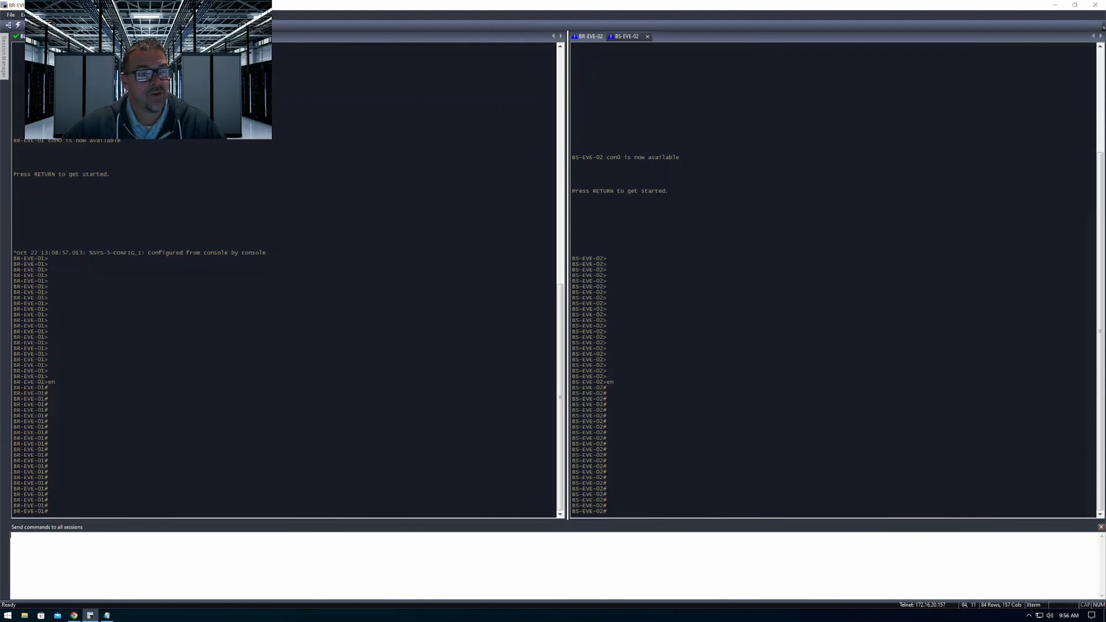
Check the prompts in the BR-EVE-01 and BS-EVE-01 console sessions
left_click(73, 36)
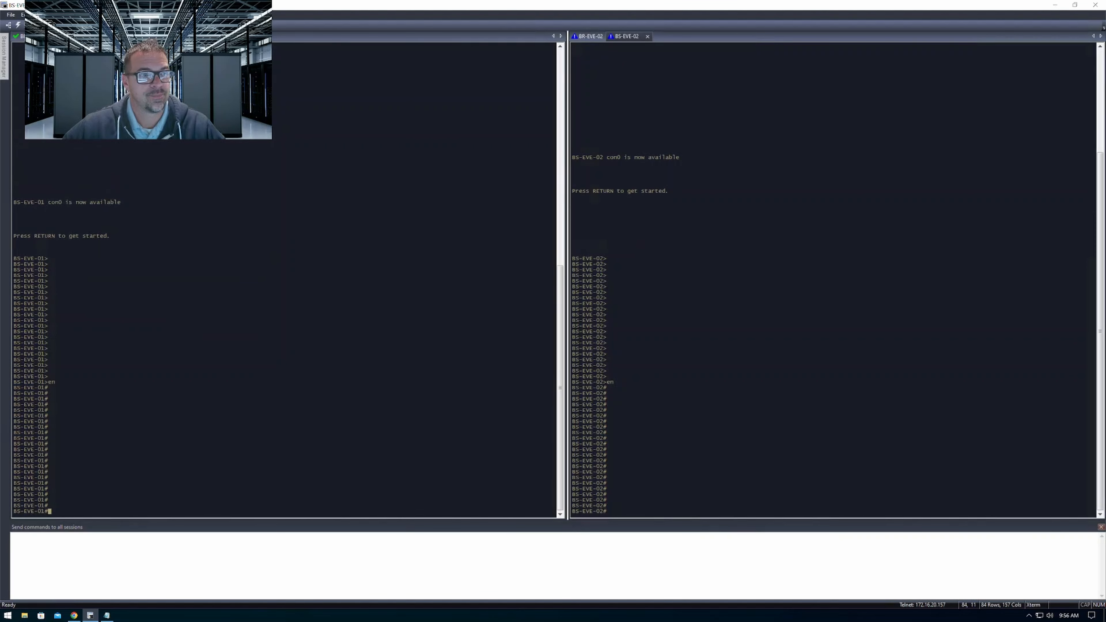
left_click(33, 36)
left_click(72, 36)
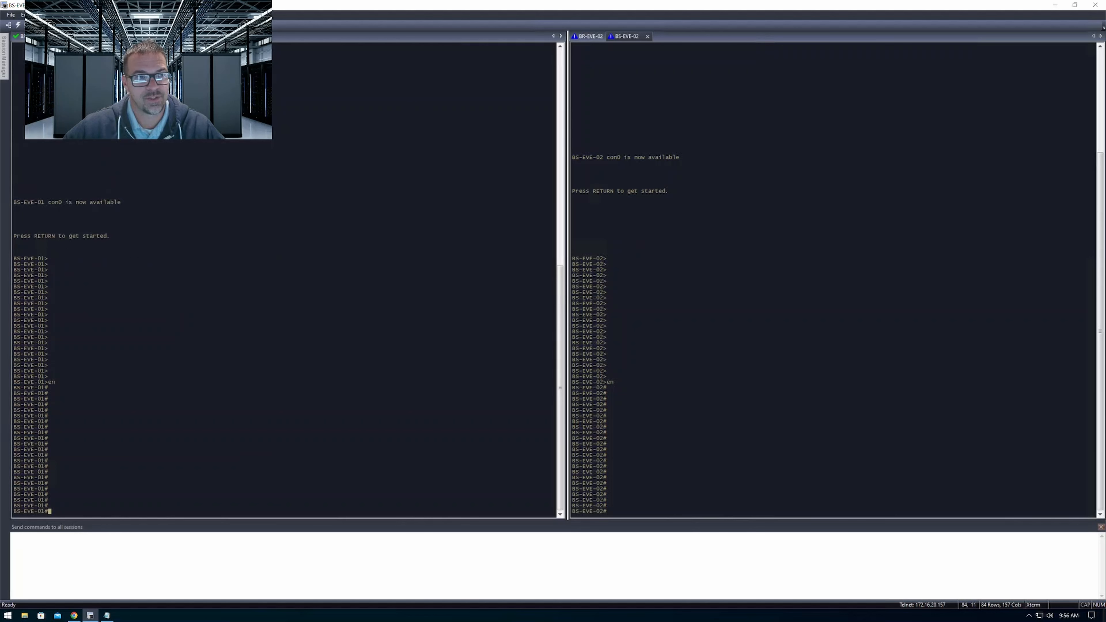
Check the BR-EVE-02 and BS-EVE-02 consoles and run show ip int brief in all sessions
left_click(593, 40)
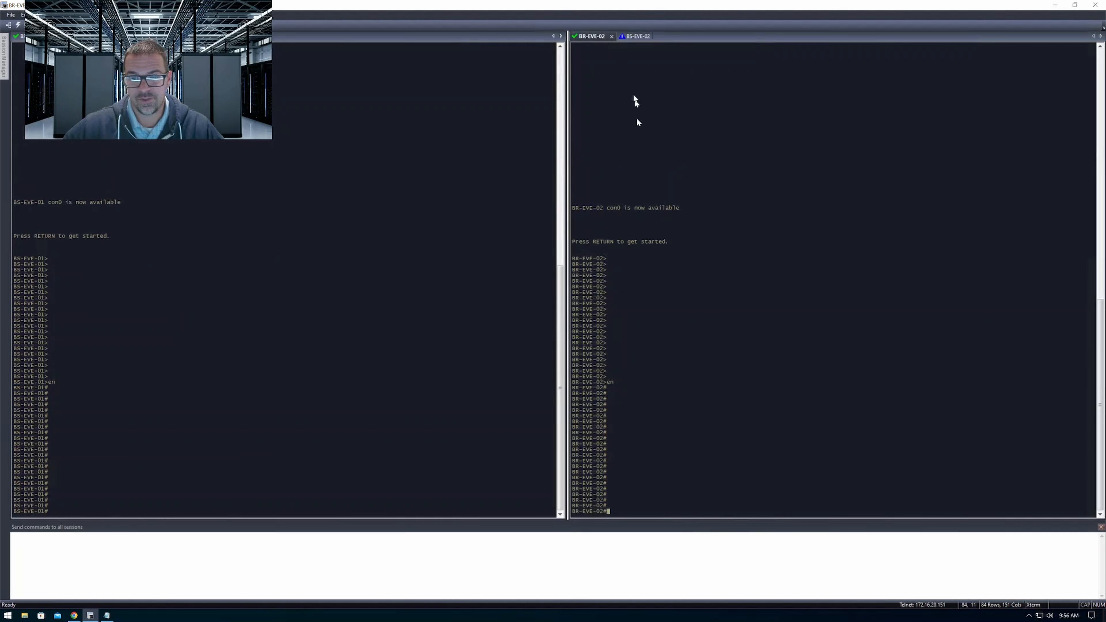
left_click(633, 38)
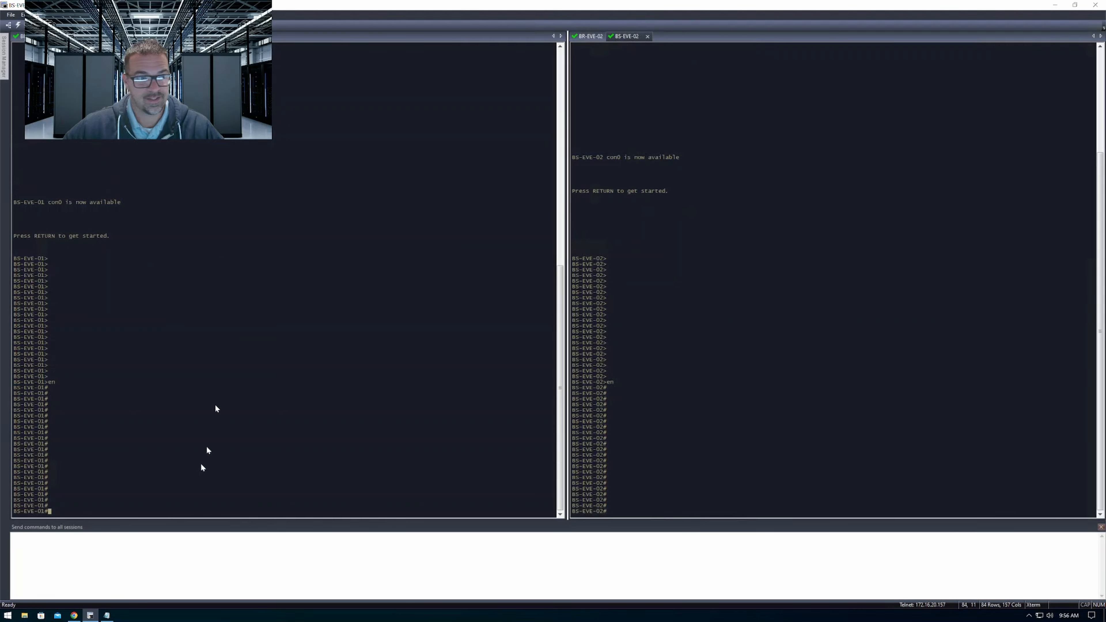
left_click(184, 581)
type("show ip int")
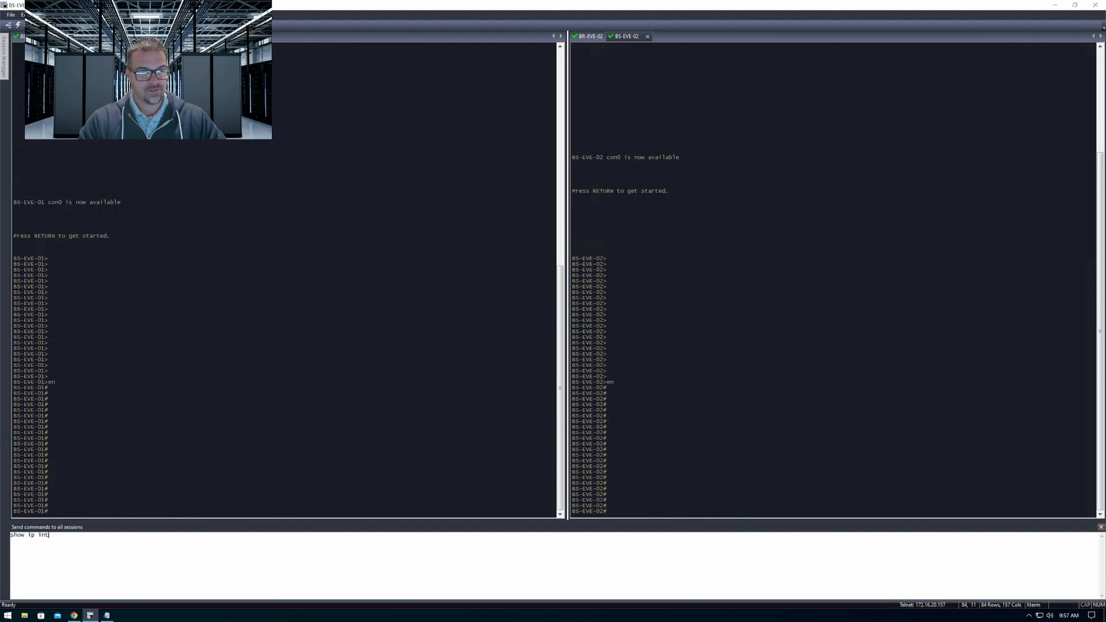
type(" brief")
key("Return")
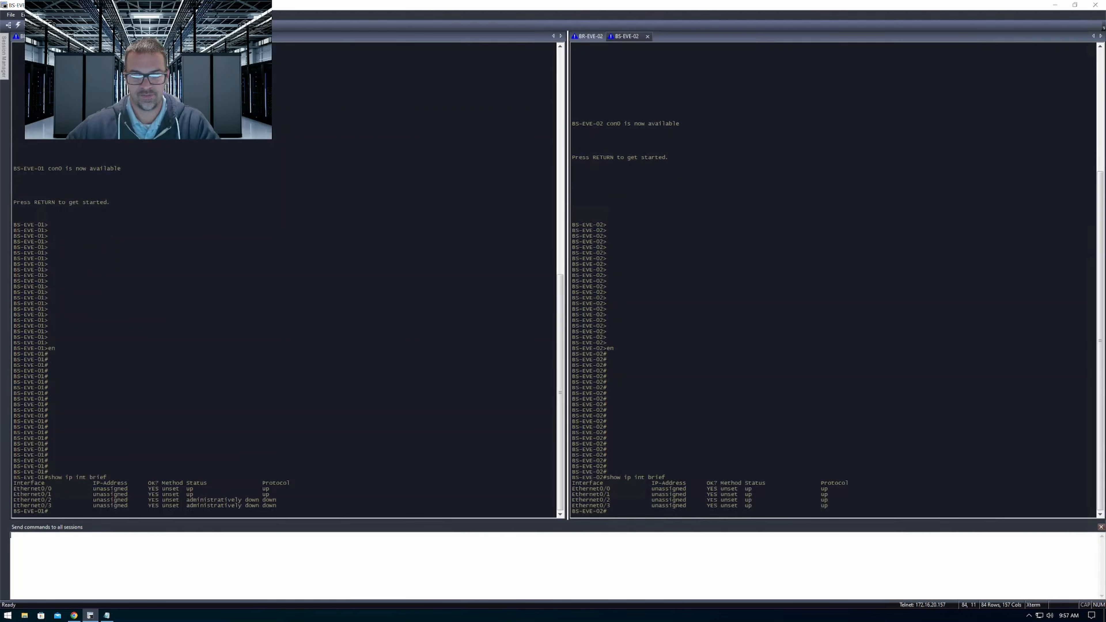
key("Return")
key("Return")
key("Return")
key("Return")
key("Return")
key("Return")
key("Return")
key("Return")
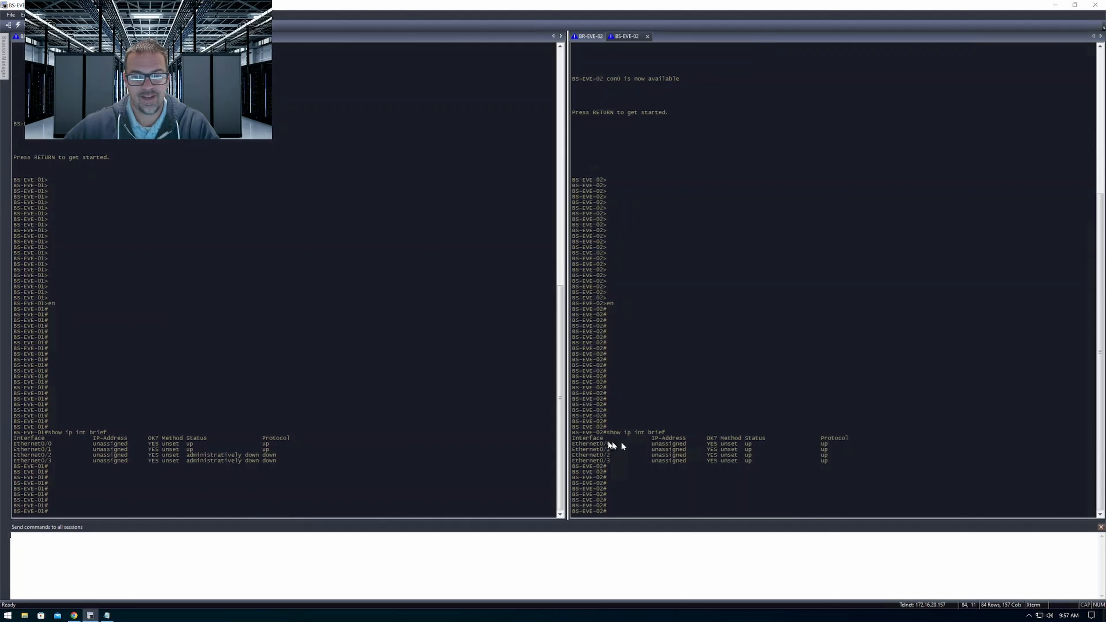
Highlight and compare the interface status tables of BS-EVE-01 and BS-EVE-02, focusing on Ethernet0/0 and Ethernet0/1
left_click_drag(585, 433, 850, 460)
left_click_drag(13, 437, 313, 462)
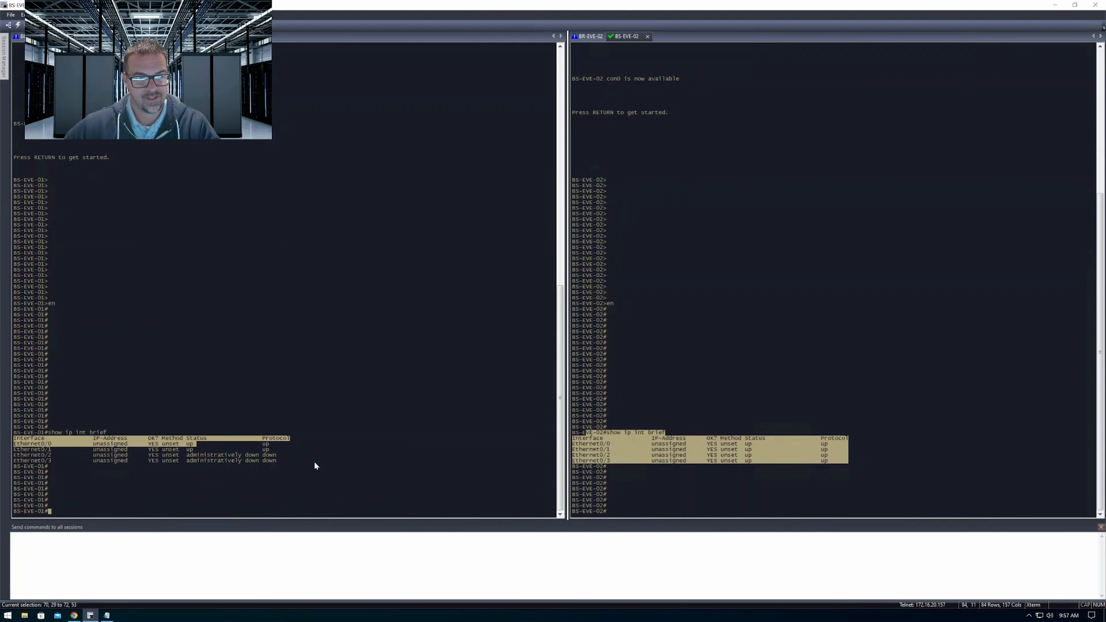
left_click(700, 448)
left_click_drag(576, 441, 886, 448)
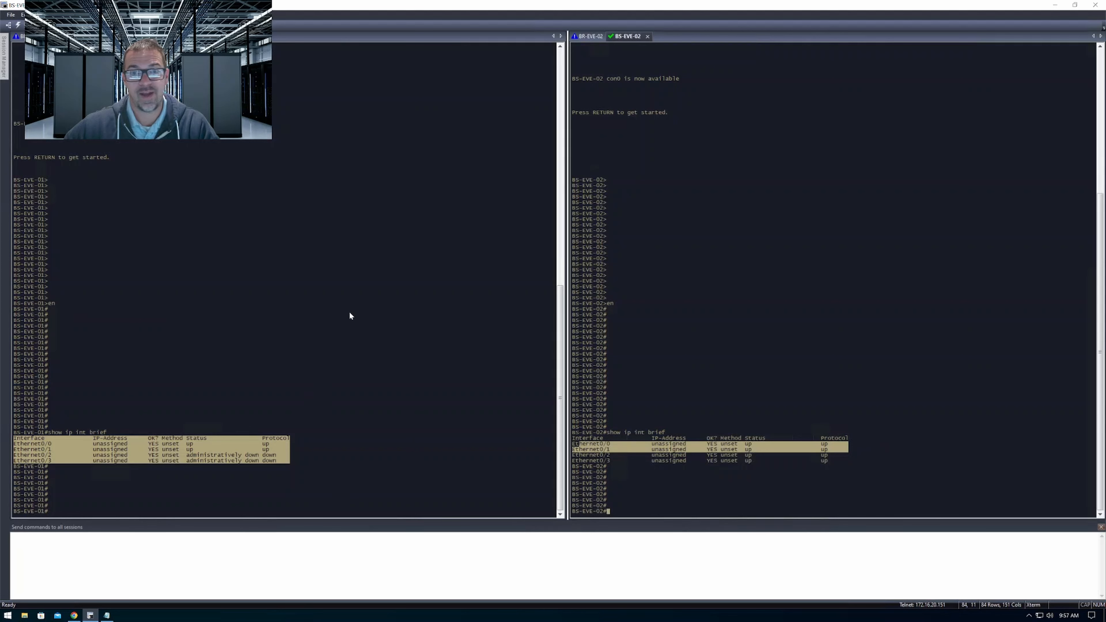
Run show vlan brief in all sessions and highlight the VLAN 20 entry on both switches
left_click(330, 571)
type("show ")
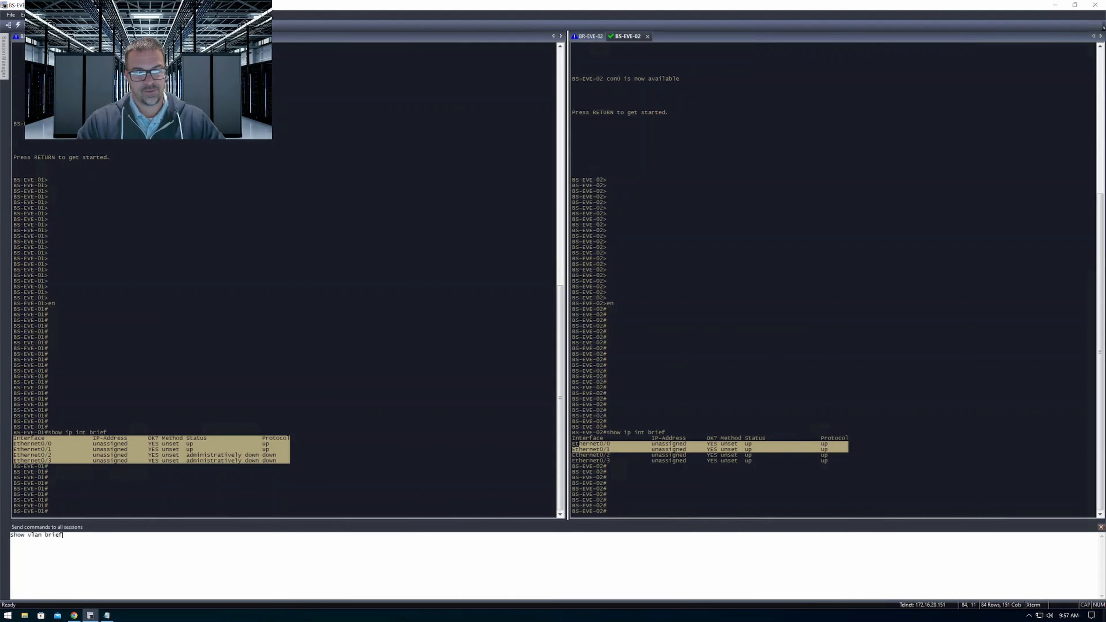
type("vlan brief")
key("Return")
key("Return")
key("Return")
key("Return")
key("Return")
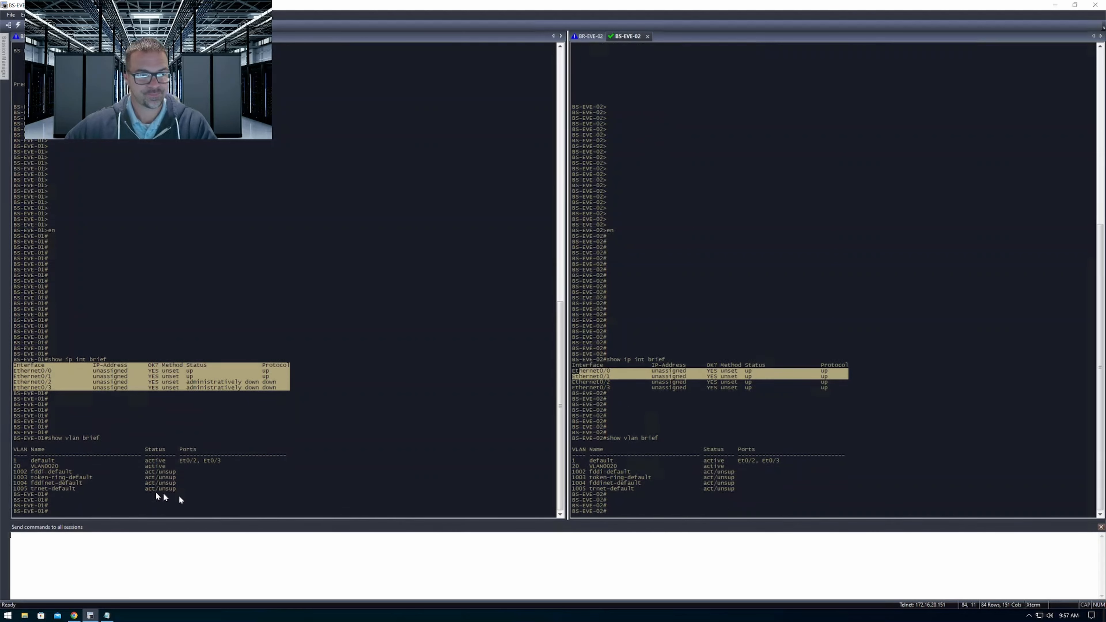
left_click_drag(14, 461, 74, 461)
left_click_drag(182, 461, 623, 460)
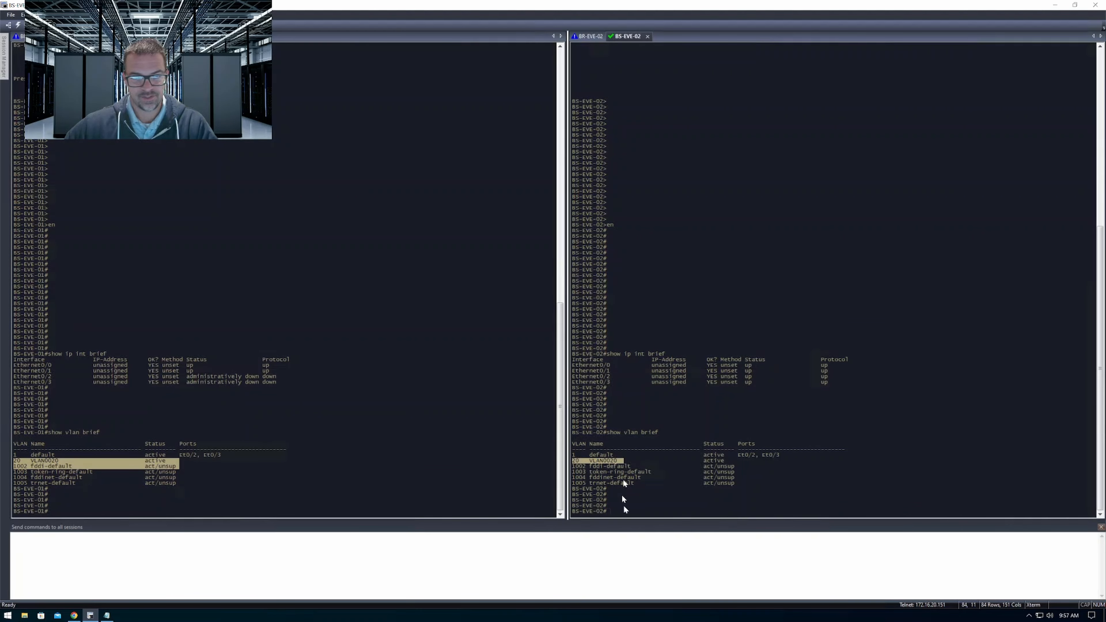
Run show inter trunk in all sessions and highlight the trunk port entries on both switches
left_click(523, 569)
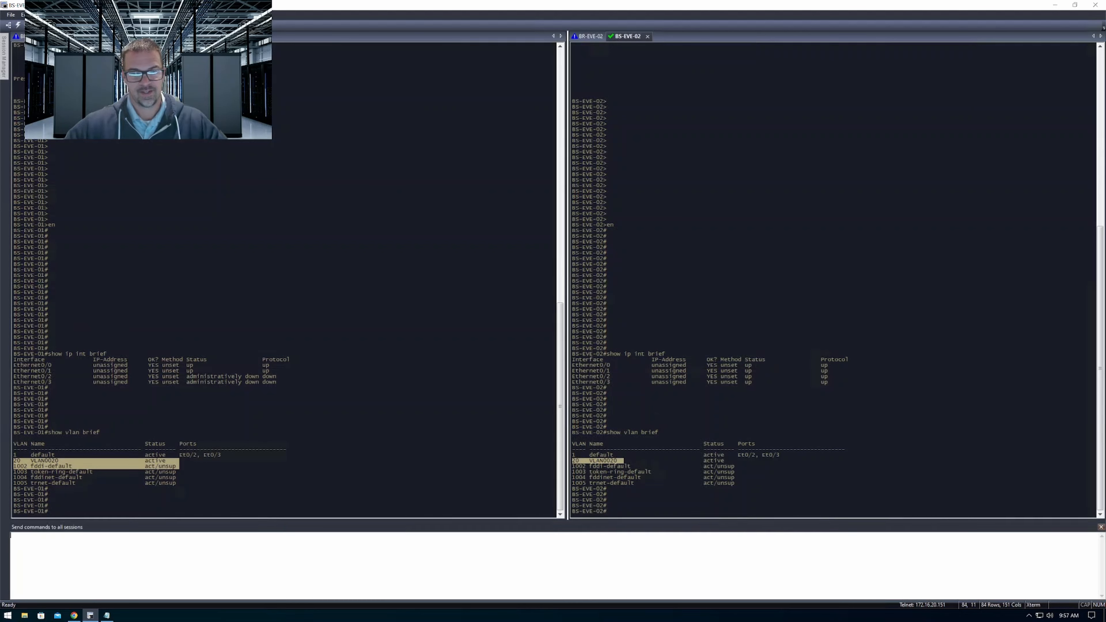
type("sohw inter trunk")
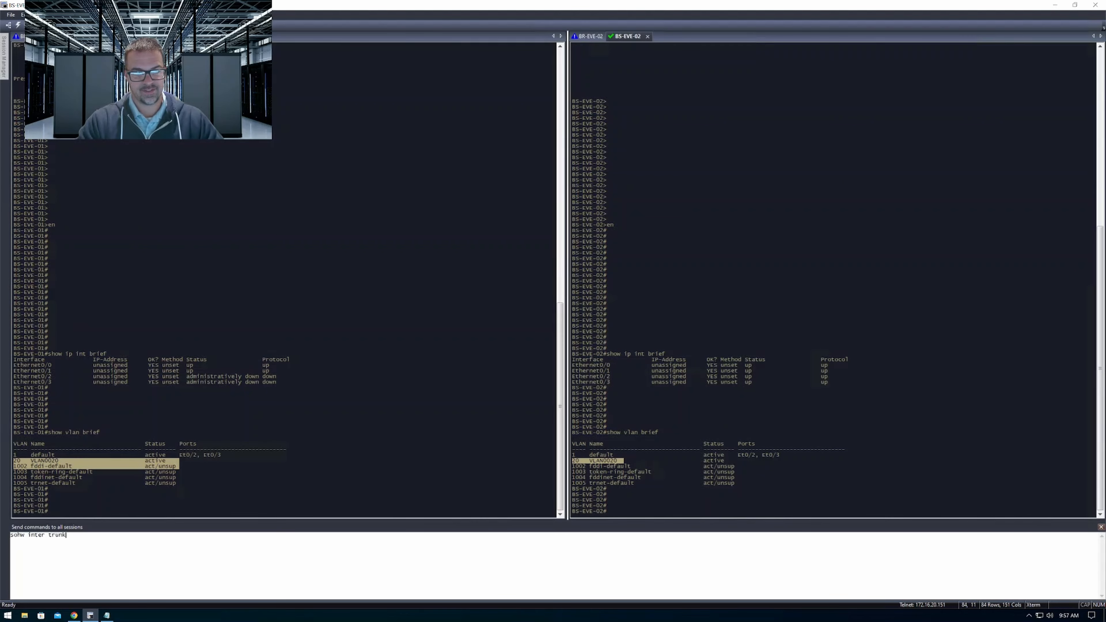
key("Return")
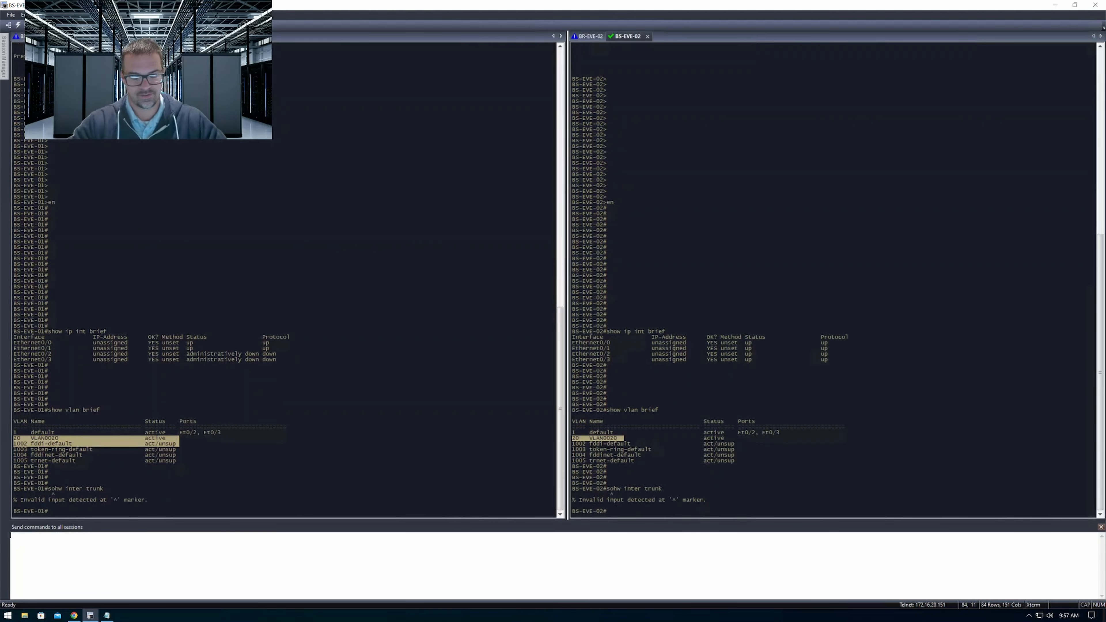
type("show inter trunk")
key("Return")
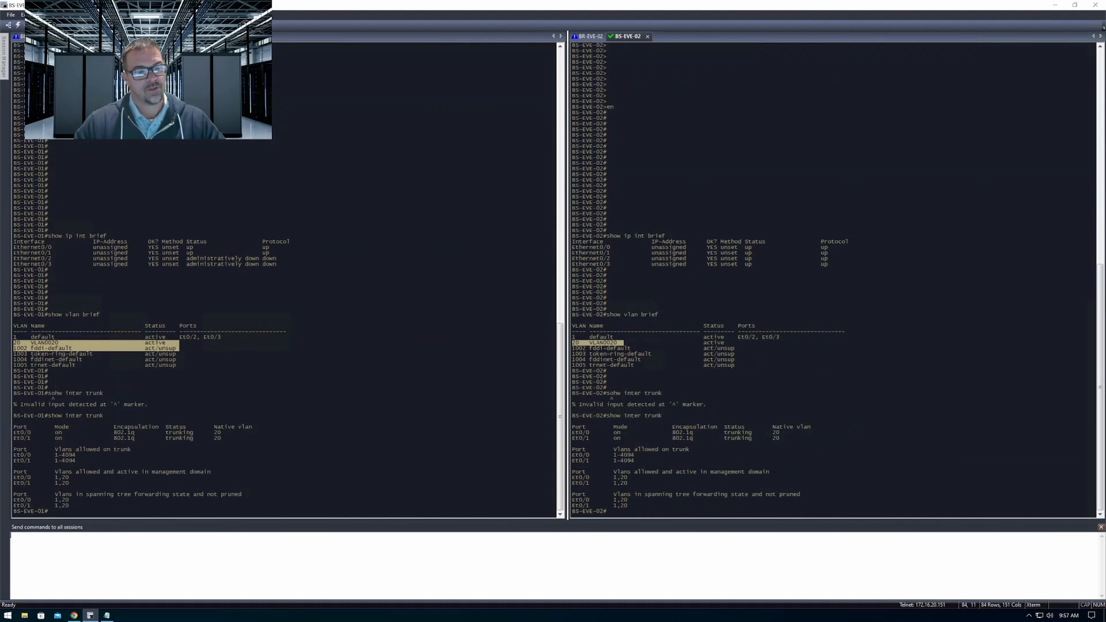
key("Return")
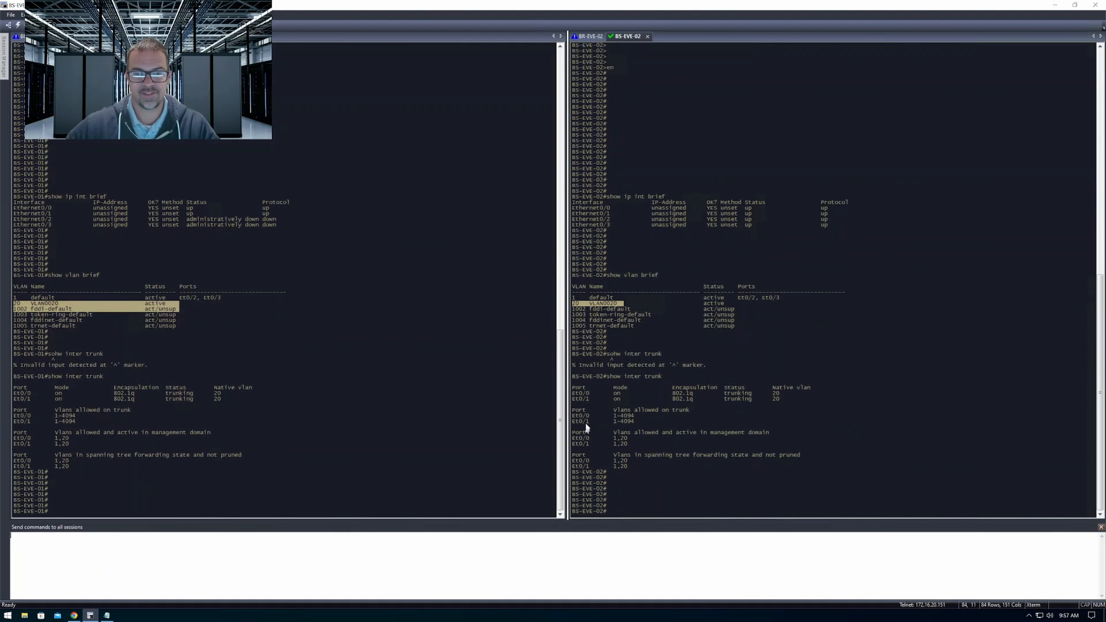
left_click_drag(576, 398, 593, 399)
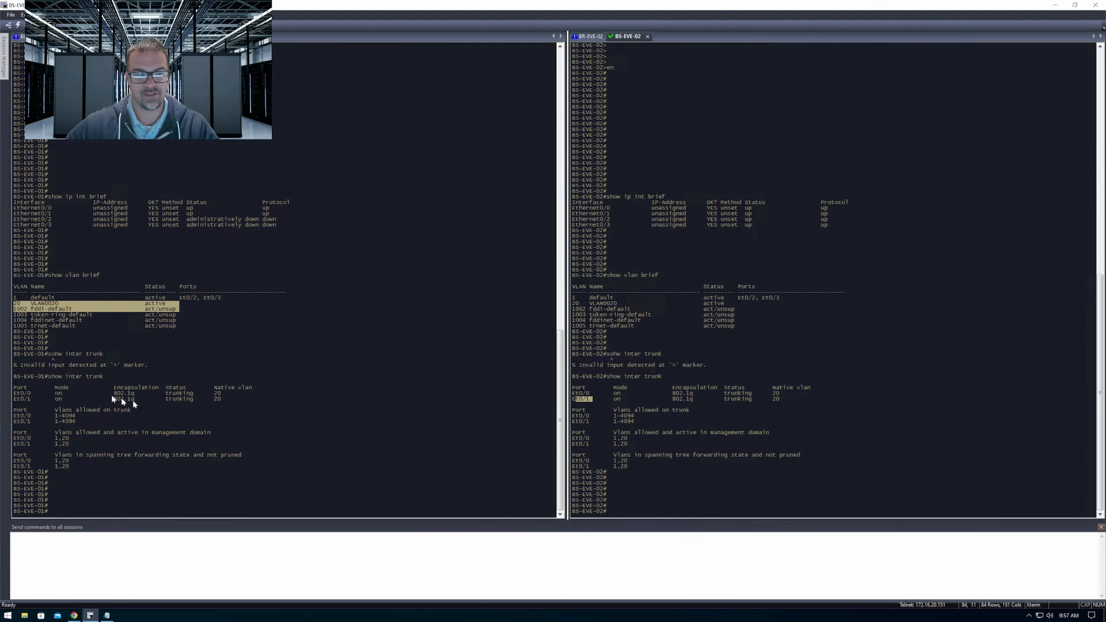
mouse_move(37, 392)
left_mouse_down()
mouse_move(28, 394)
mouse_move(41, 400)
left_mouse_up()
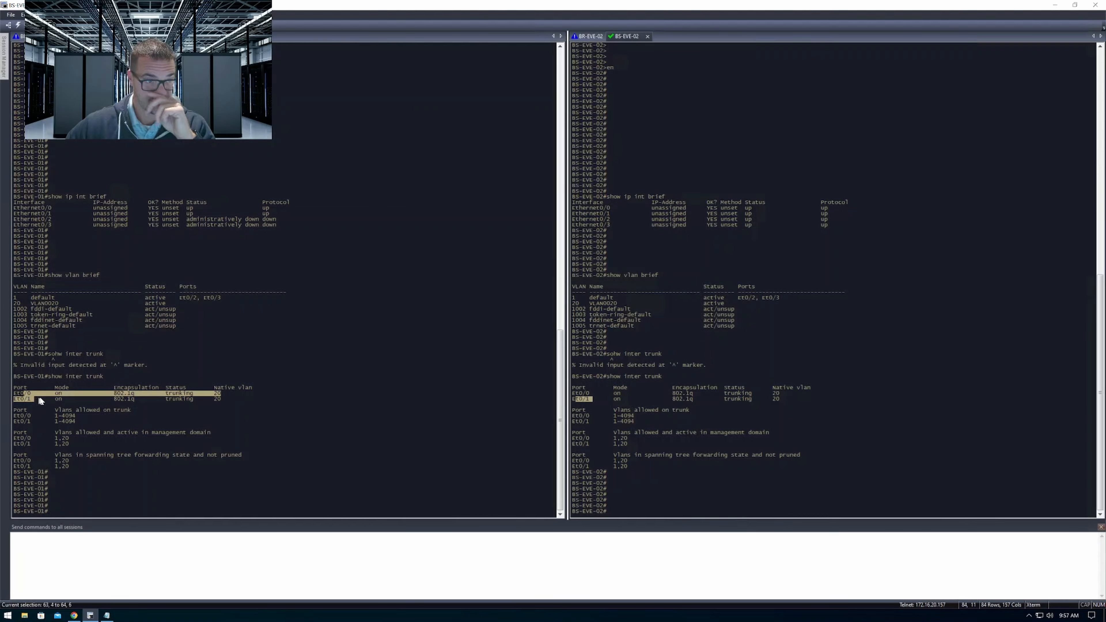
Switch to the EVE-NG topology in Chrome to examine the BS-EVE-01 cloud link, and return to the terminal client
left_click(78, 616)
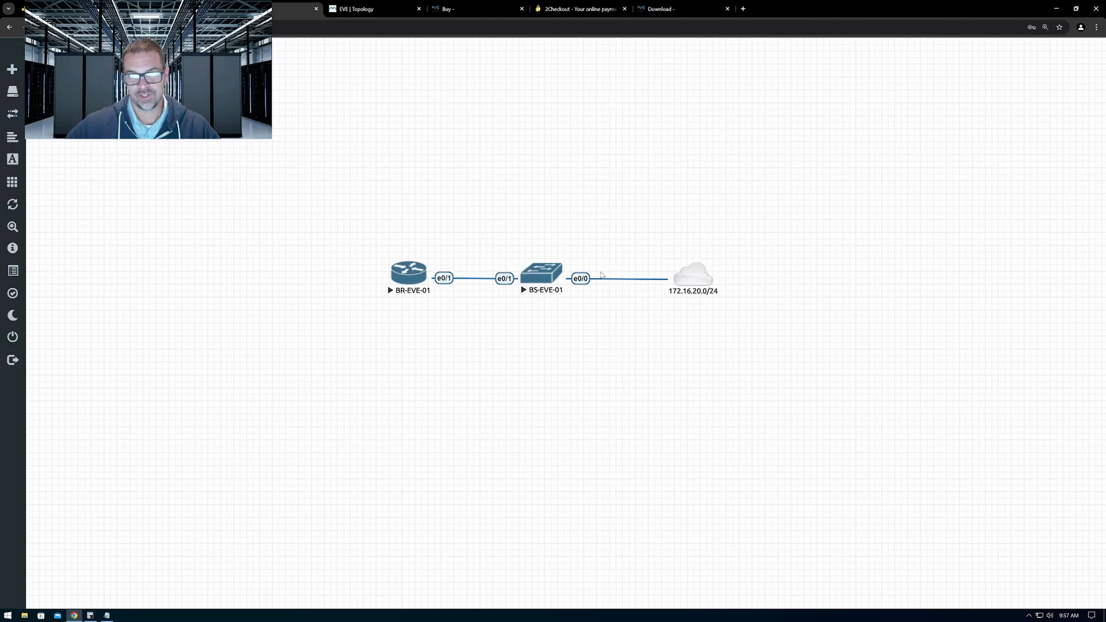
mouse_move(686, 277)
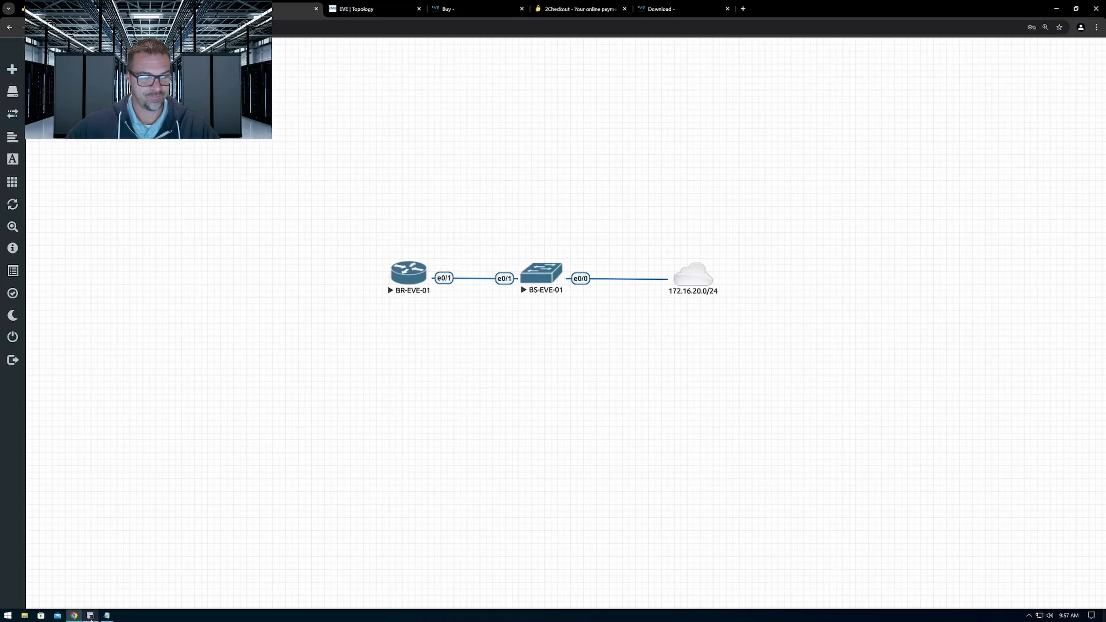
left_click(91, 616)
Bring up the BR-EVE-01 and BR-EVE-02 consoles side by side and highlight the Ethernet0/1 entry in each interface table
left_click(33, 37)
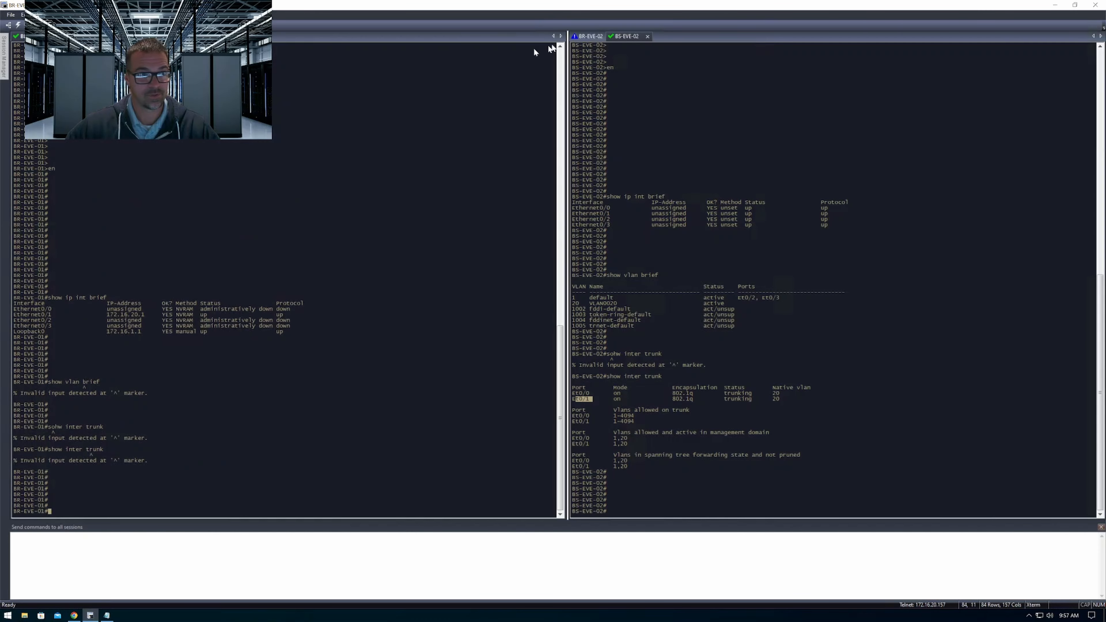
left_click(634, 38)
left_click(592, 37)
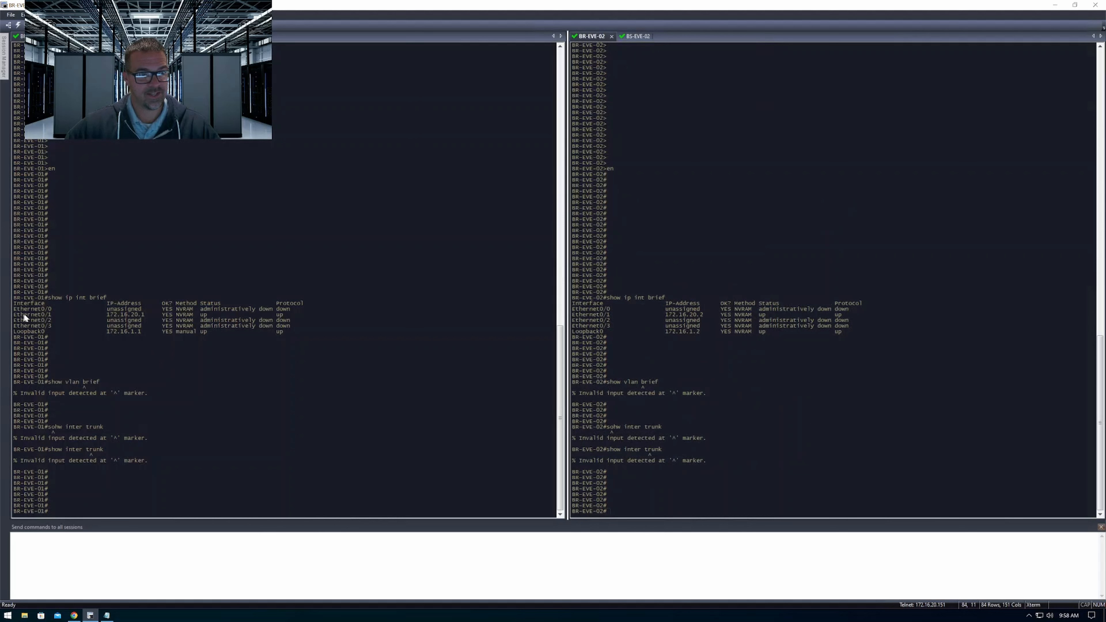
left_click_drag(23, 315, 301, 318)
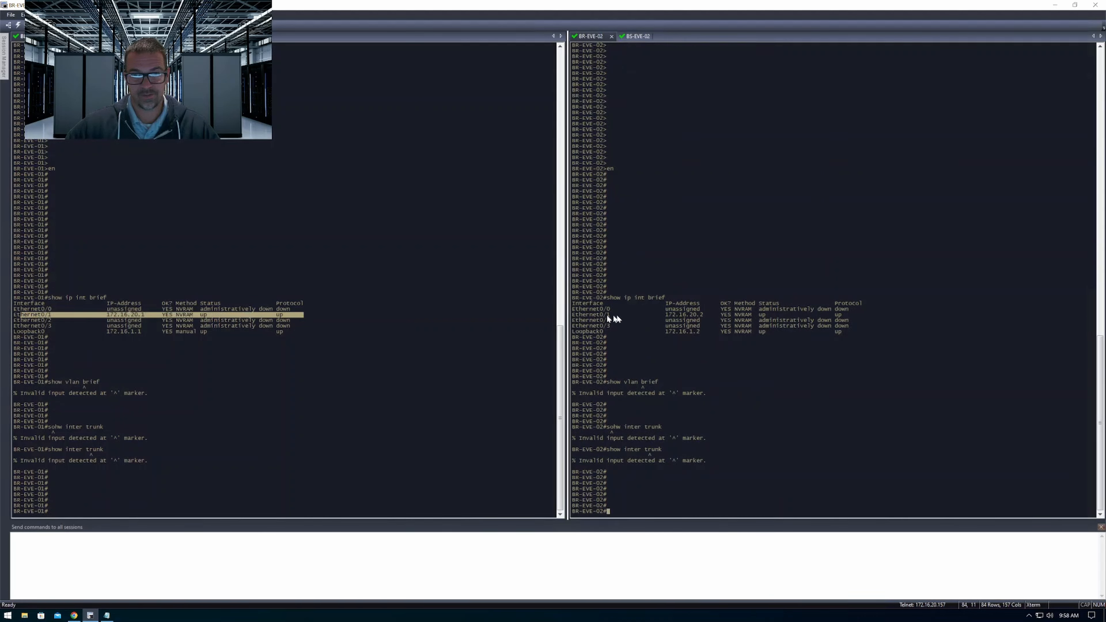
left_click_drag(605, 314, 858, 317)
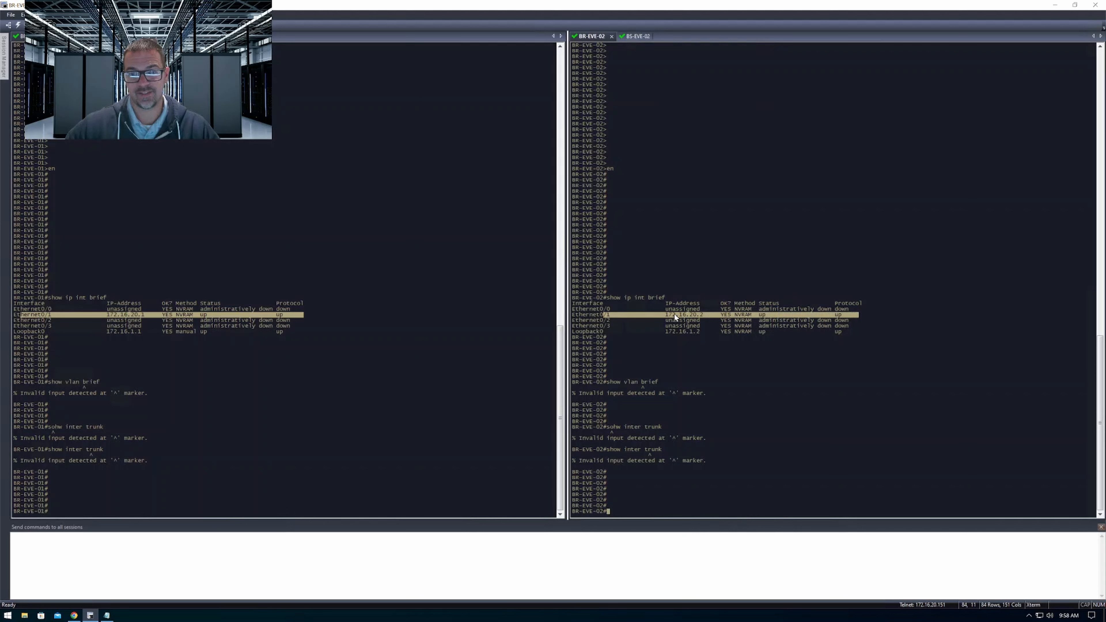
Display the Ethernet0/1 configuration in all sessions with show run inter eth0/1
left_click(416, 534)
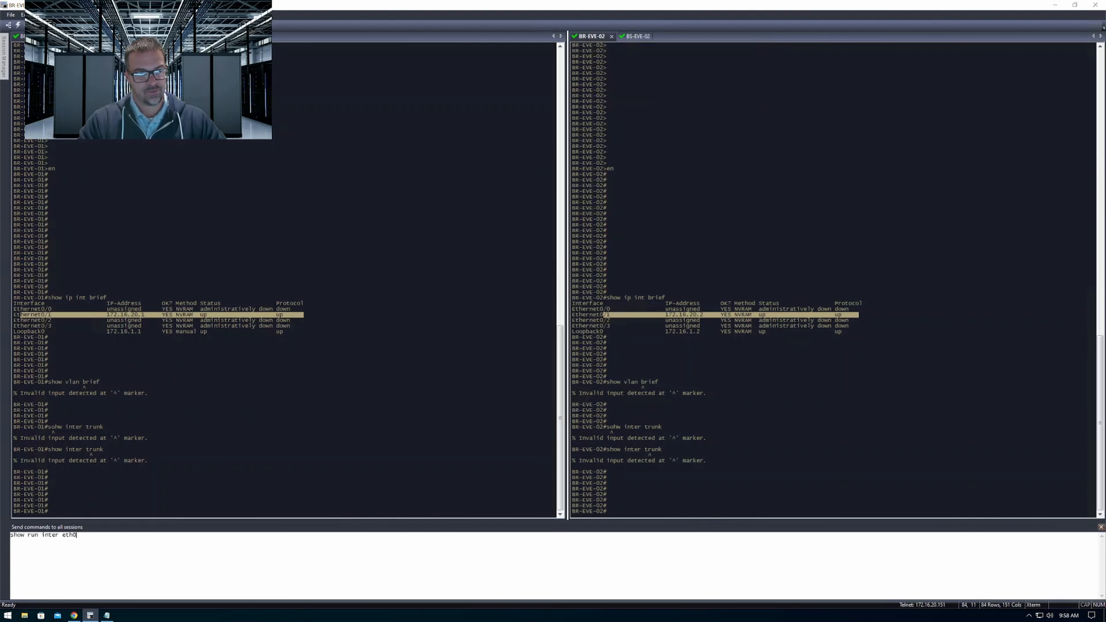
type("show run inter eth0/1")
key("Return")
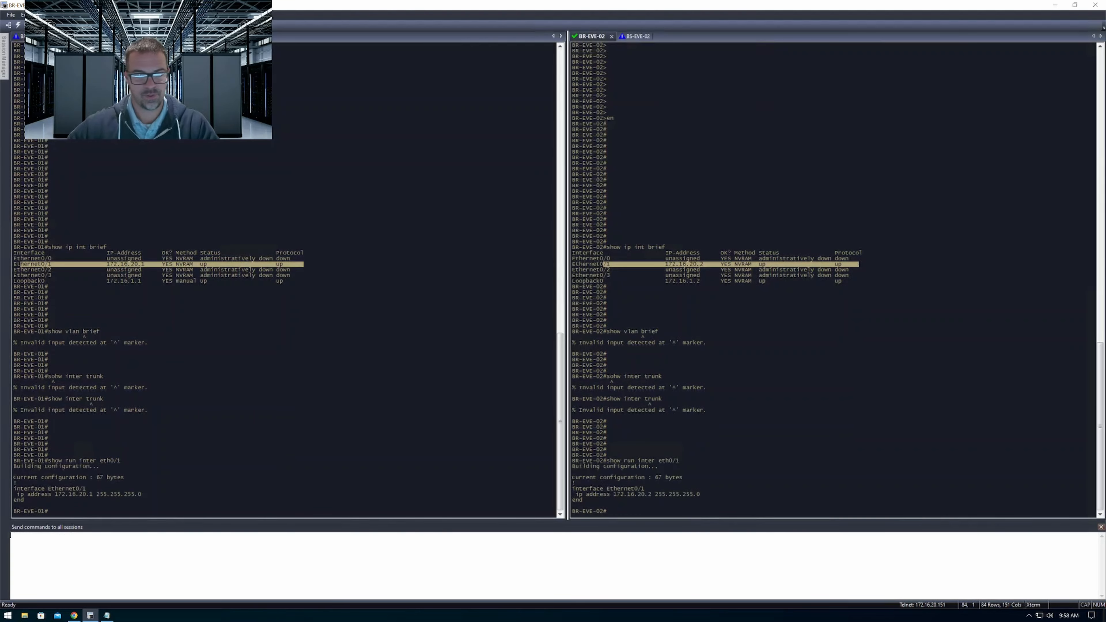
key("Return")
key("Return")
key("Return")
key("Return")
key("Return")
Highlight the Ethernet0/1 IP address on BR-EVE-02 and check the interface's status and protocol on BR-EVE-01
left_click_drag(656, 468, 573, 467)
left_click(191, 229)
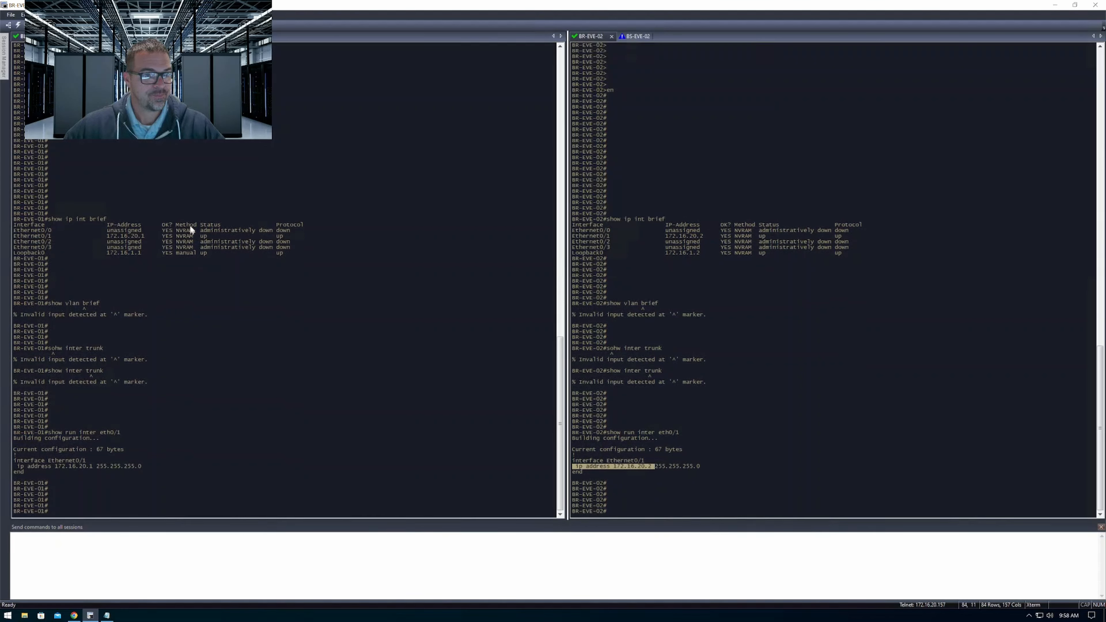
left_click_drag(198, 232, 217, 233)
left_click_drag(284, 238, 298, 237)
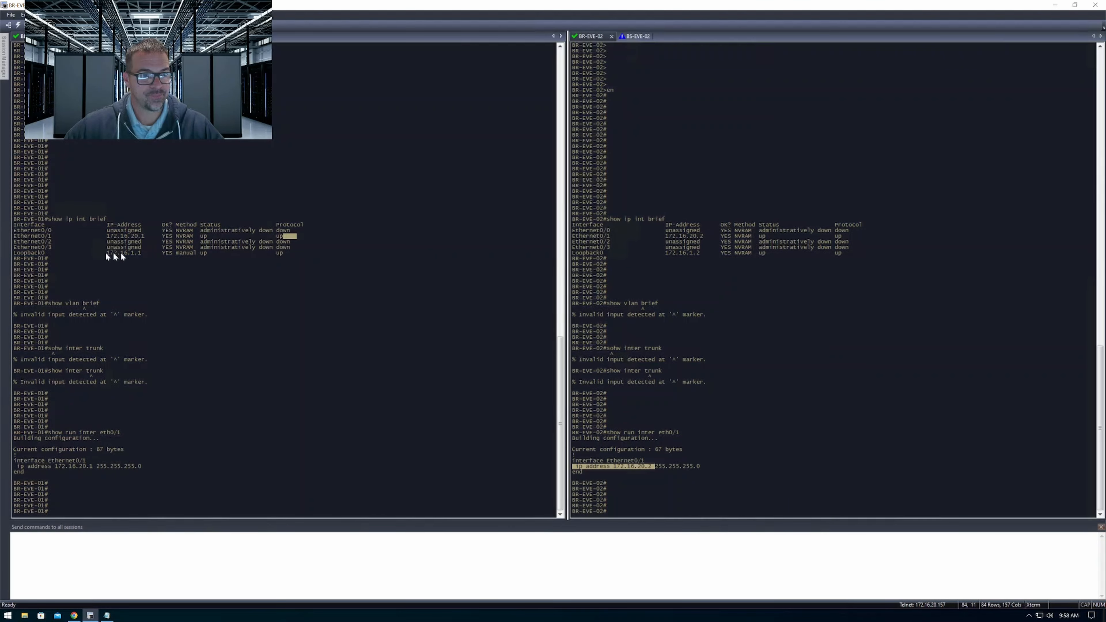
Highlight and compare the Loopback0 IP addresses in the BR-EVE-01 and BR-EVE-02 interface tables
left_click_drag(85, 252, 152, 252)
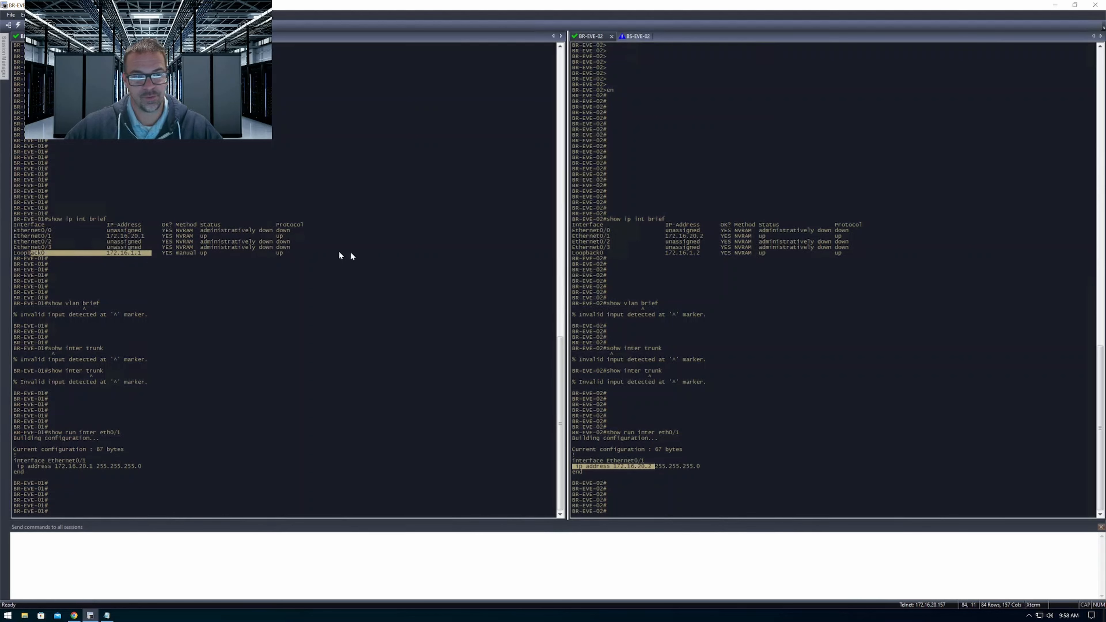
triple_click(651, 264)
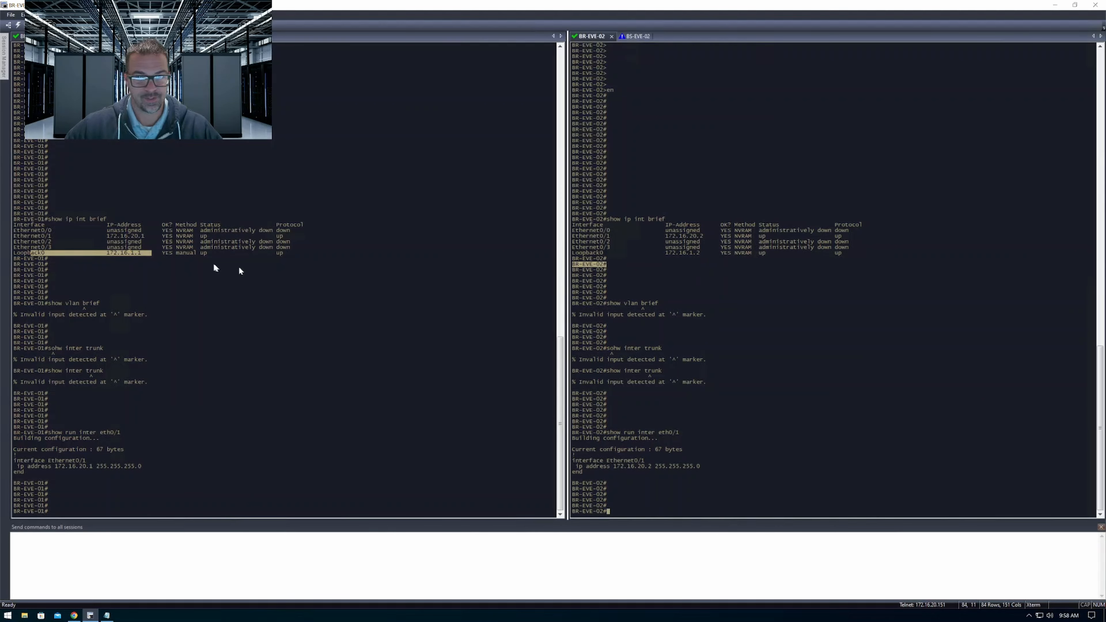
left_click(90, 254)
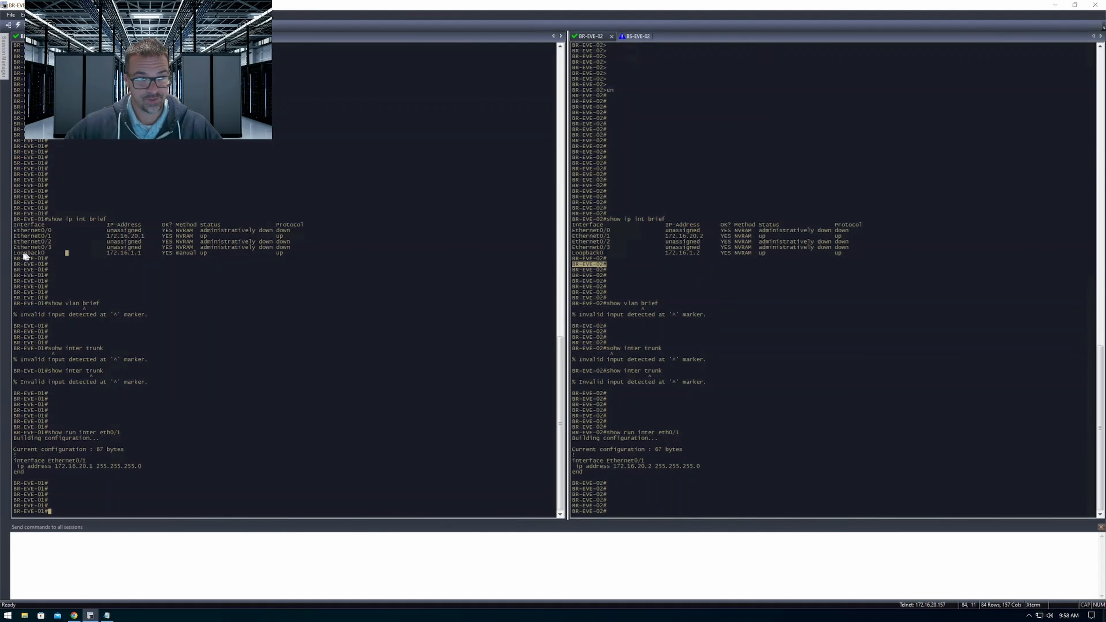
left_click_drag(17, 254, 143, 250)
left_click(124, 255)
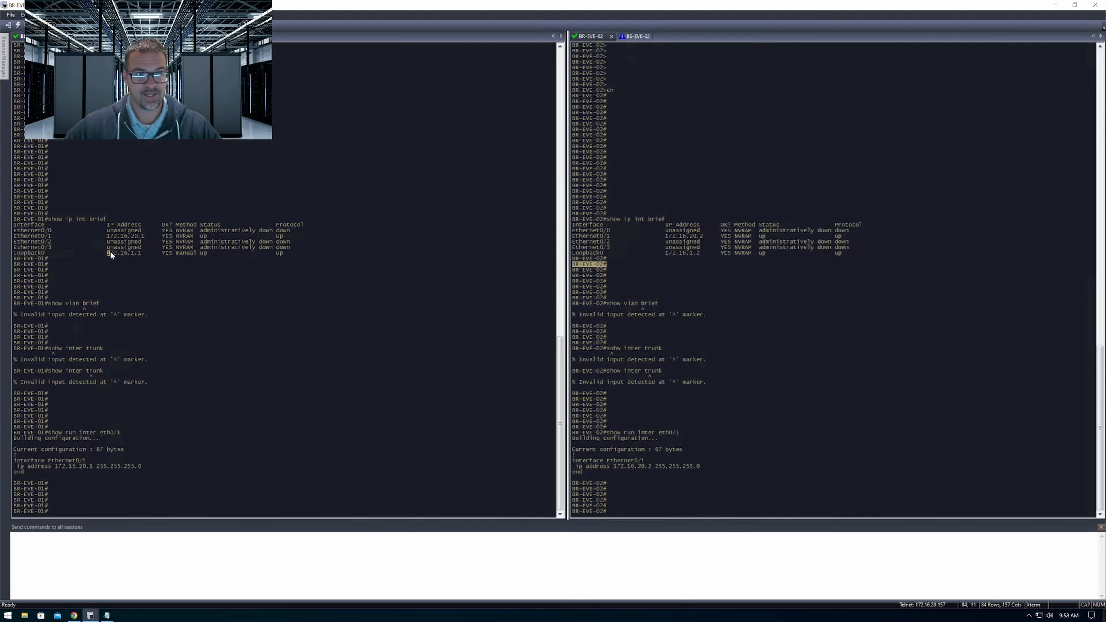
left_click_drag(113, 253, 138, 253)
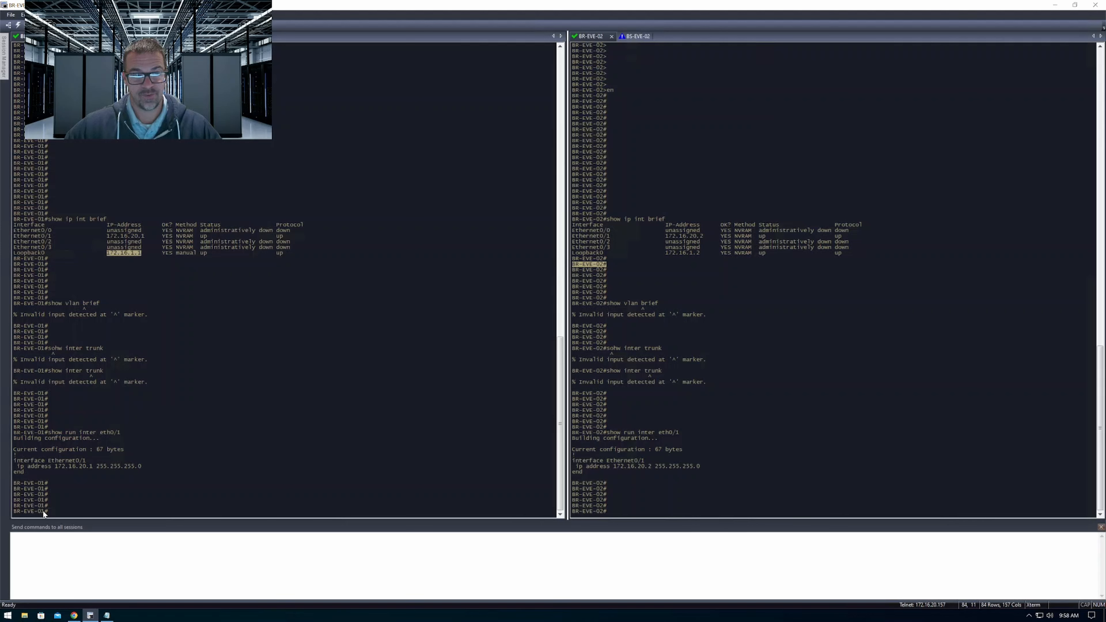
triple_click(904, 235)
left_click_drag(675, 253, 700, 253)
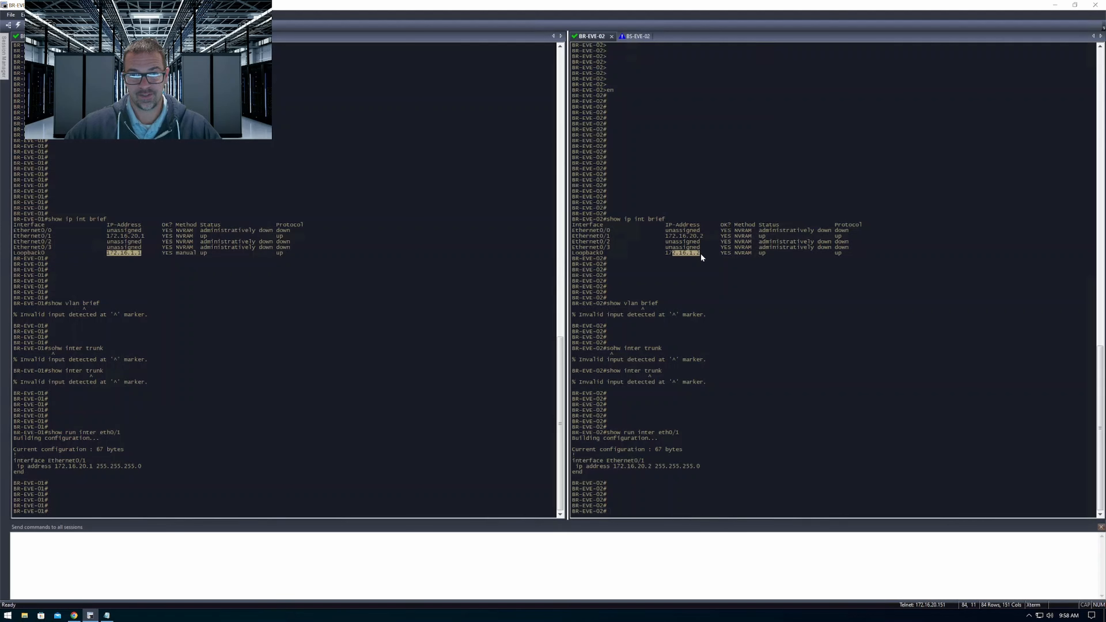
Display the Loopback0 configuration in all sessions with show run inter l0
left_click(472, 587)
type("show r")
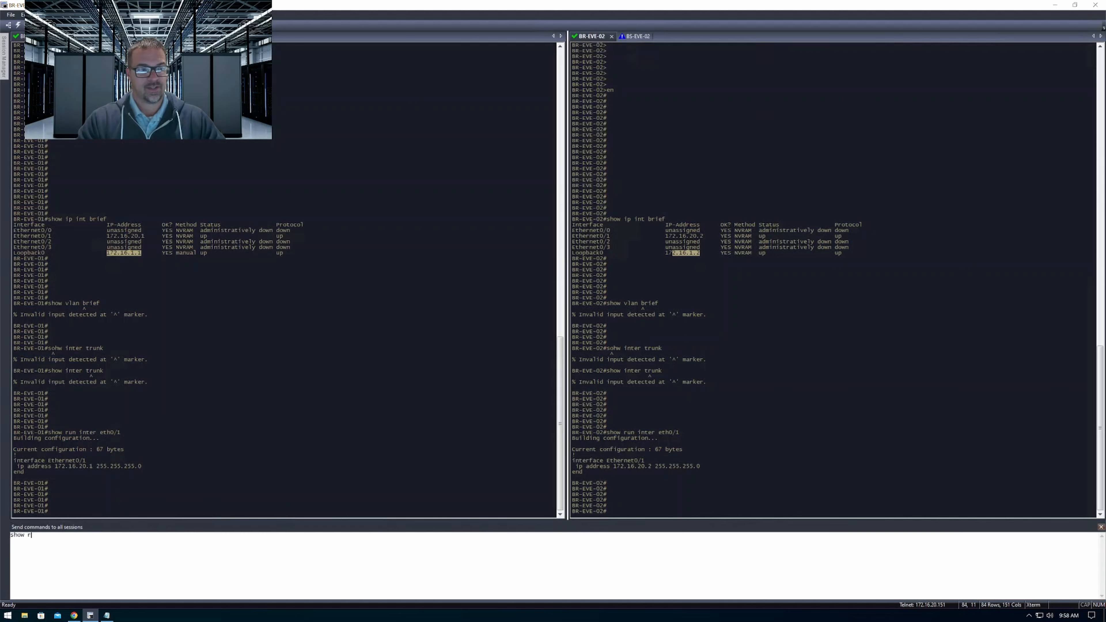
type("un inter lo")
key("Return")
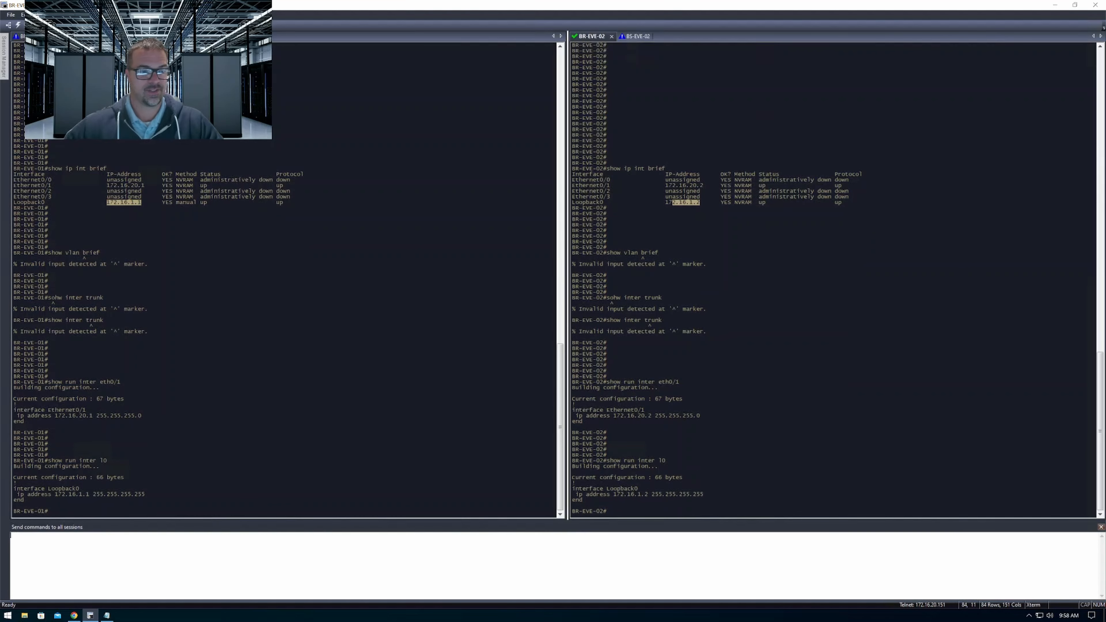
Add blank prompt lines in all sessions and highlight the Loopback0 subnet mask in the BR-EVE-02 configuration output
key("Return")
key("Return")
key("Return")
key("Return")
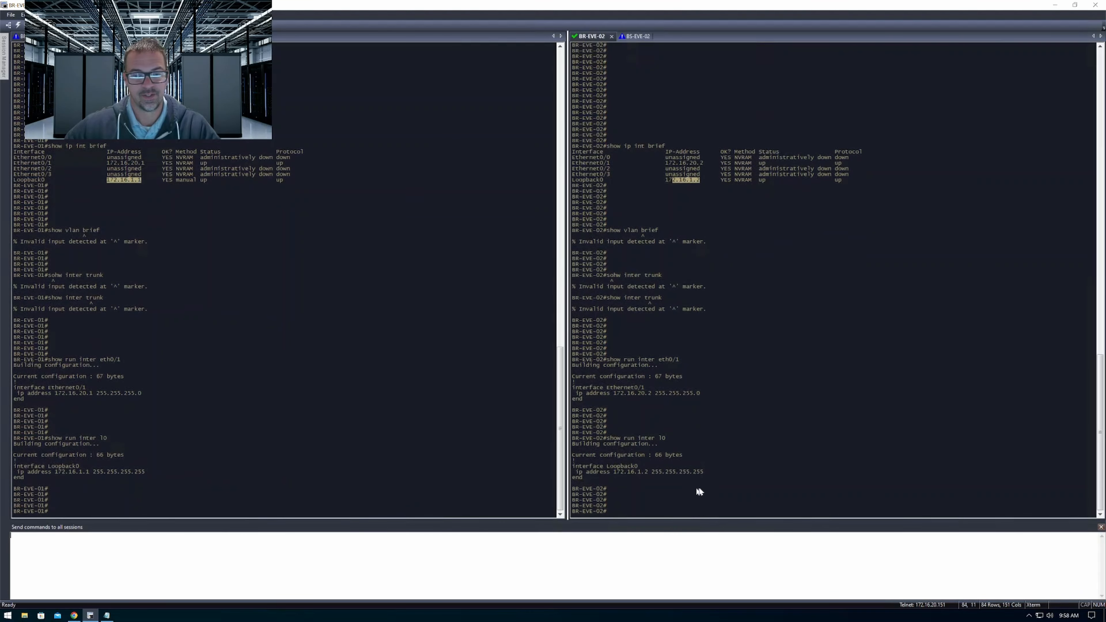
left_click_drag(704, 471, 655, 476)
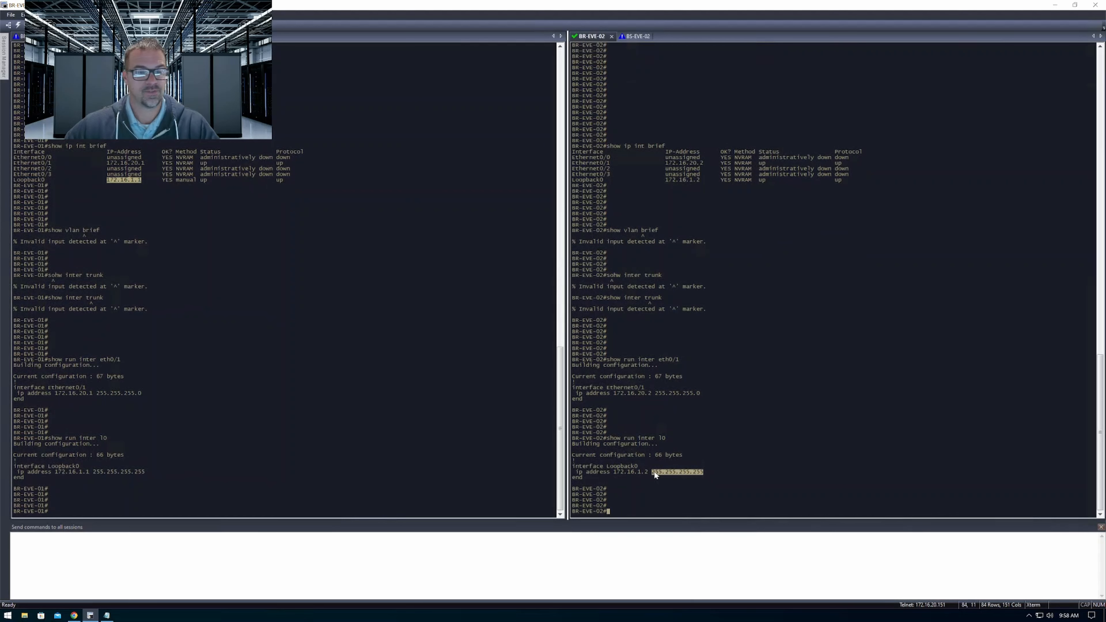
Display the EIGRP configuration in all sessions with show run | sec eigrp, surrounded by blank prompt lines
left_click(338, 553)
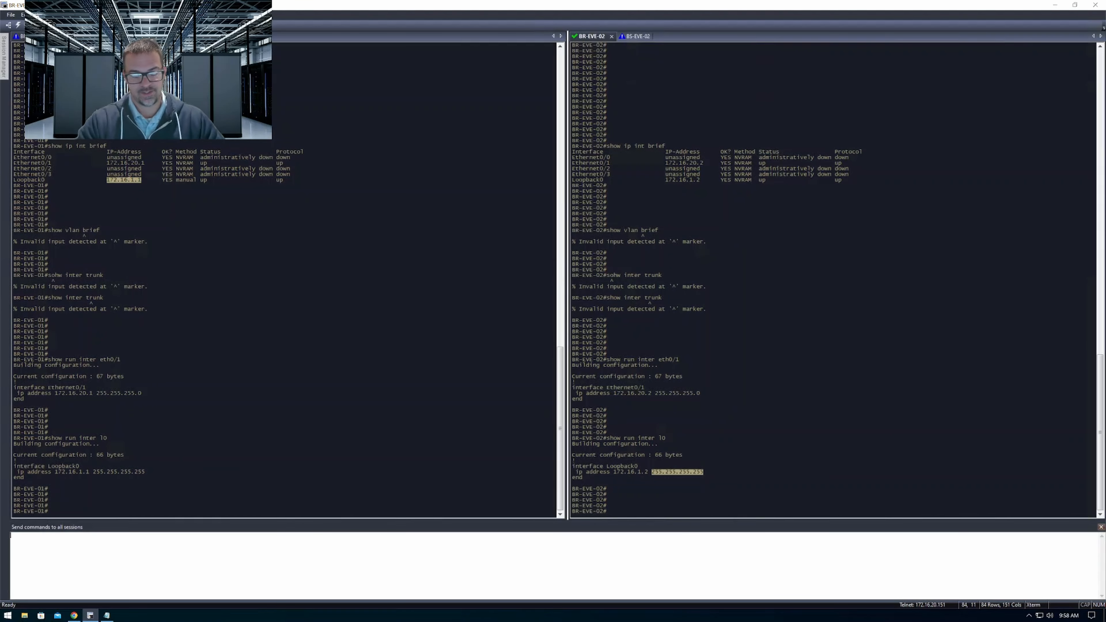
key("Return")
key("Return")
key("Return")
key("Return")
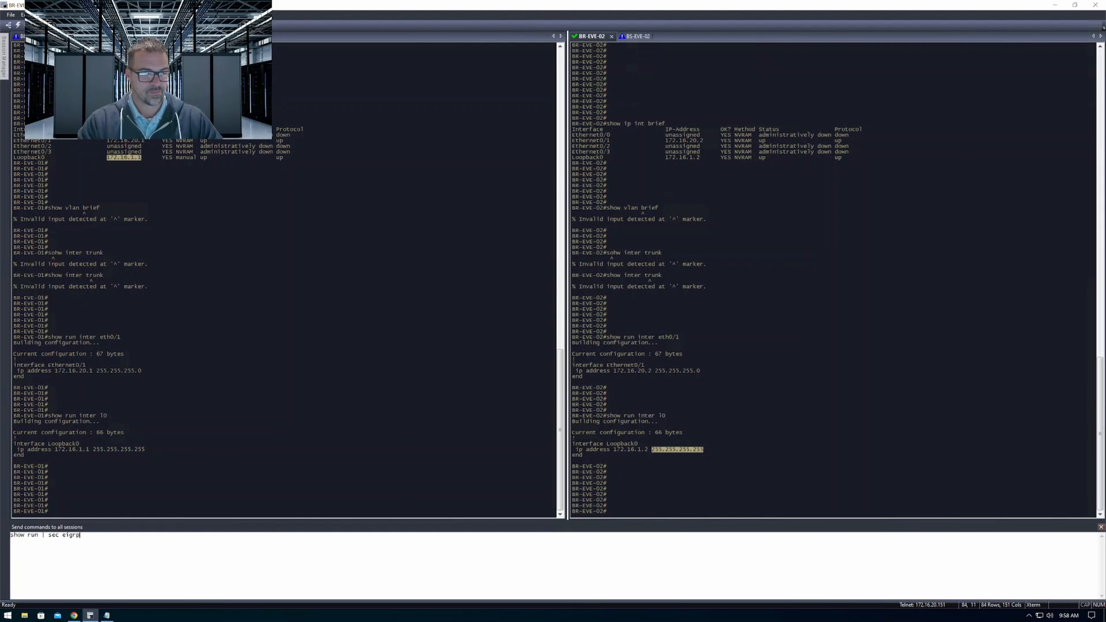
type("show run | sec eigrp")
key("Return")
key("Return")
key("Return")
key("Return")
key("Return")
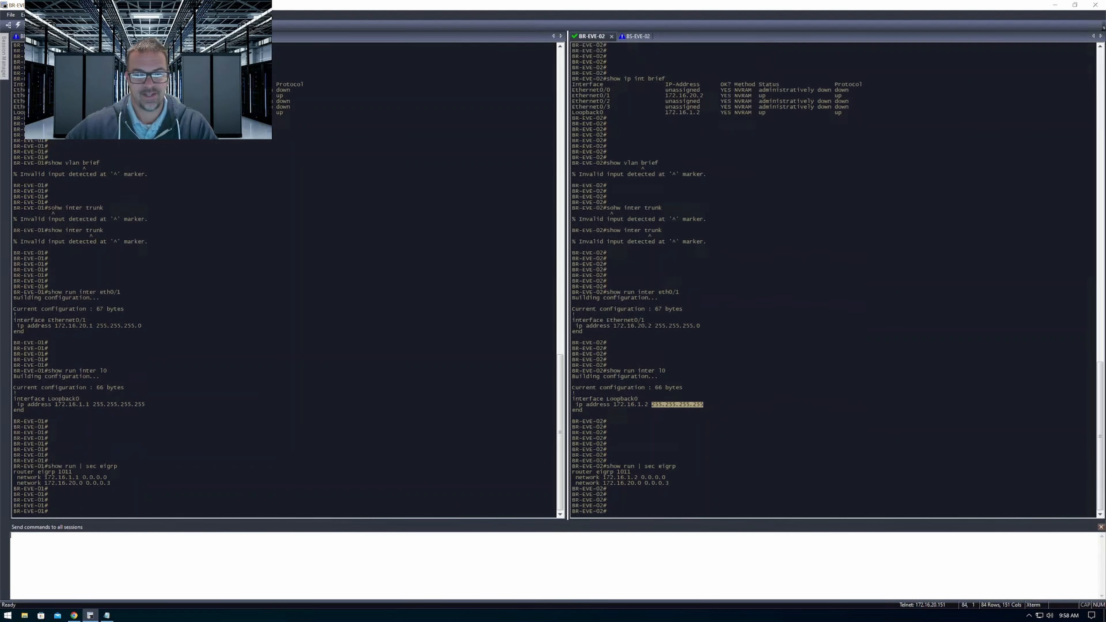
Highlight the EIGRP network statements on BR-EVE-02 and add blank prompt lines in the BR-EVE-01 session
left_click_drag(605, 473, 669, 478)
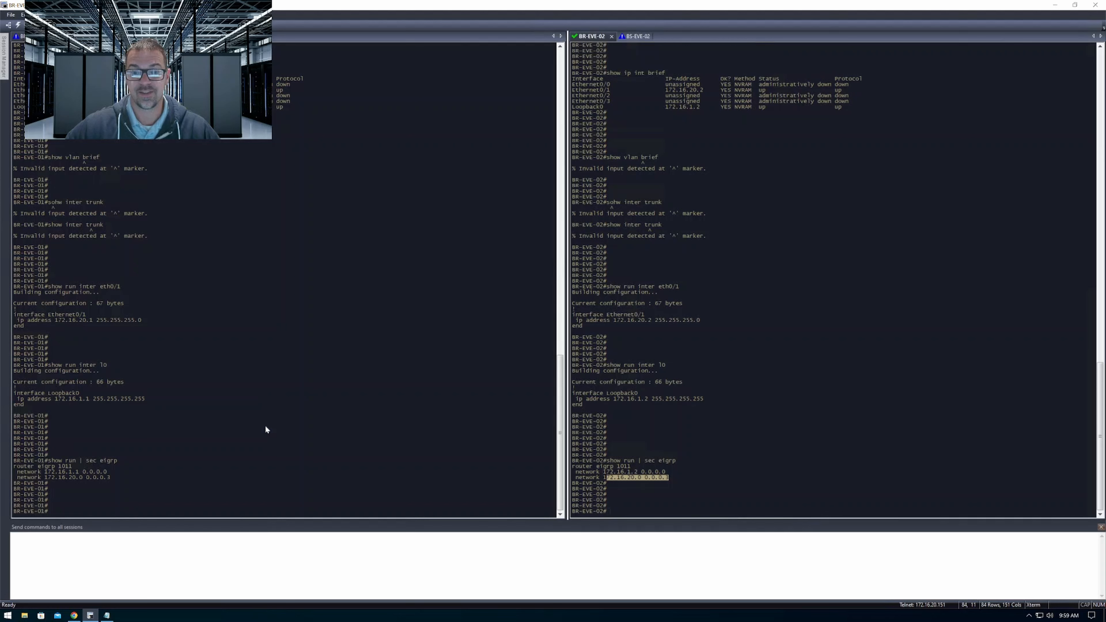
left_click(218, 393)
left_click(264, 565)
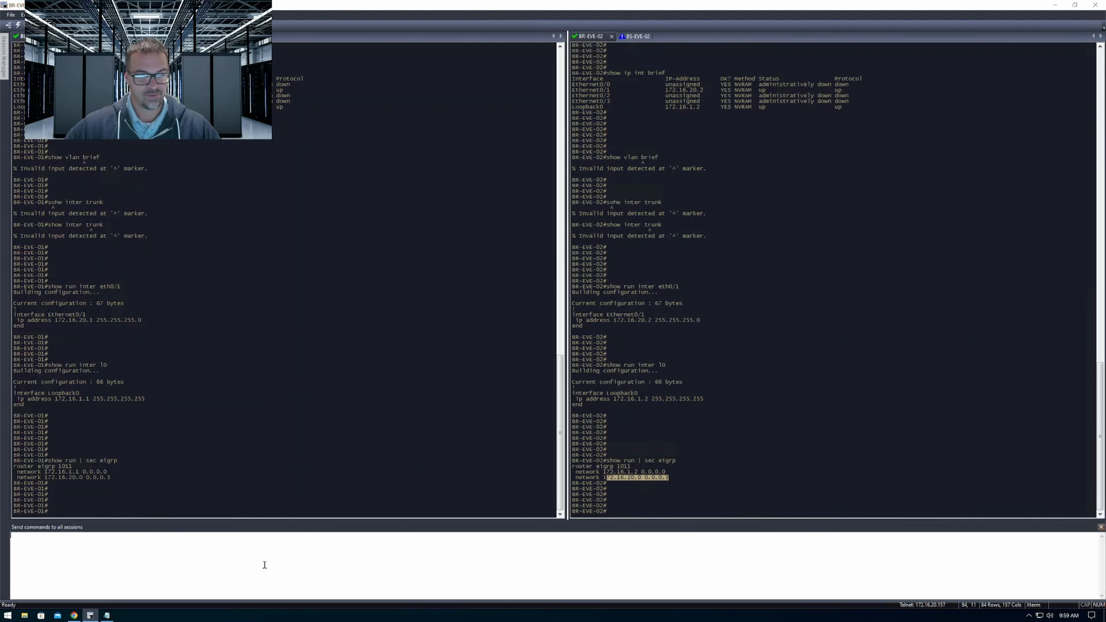
left_click(260, 336)
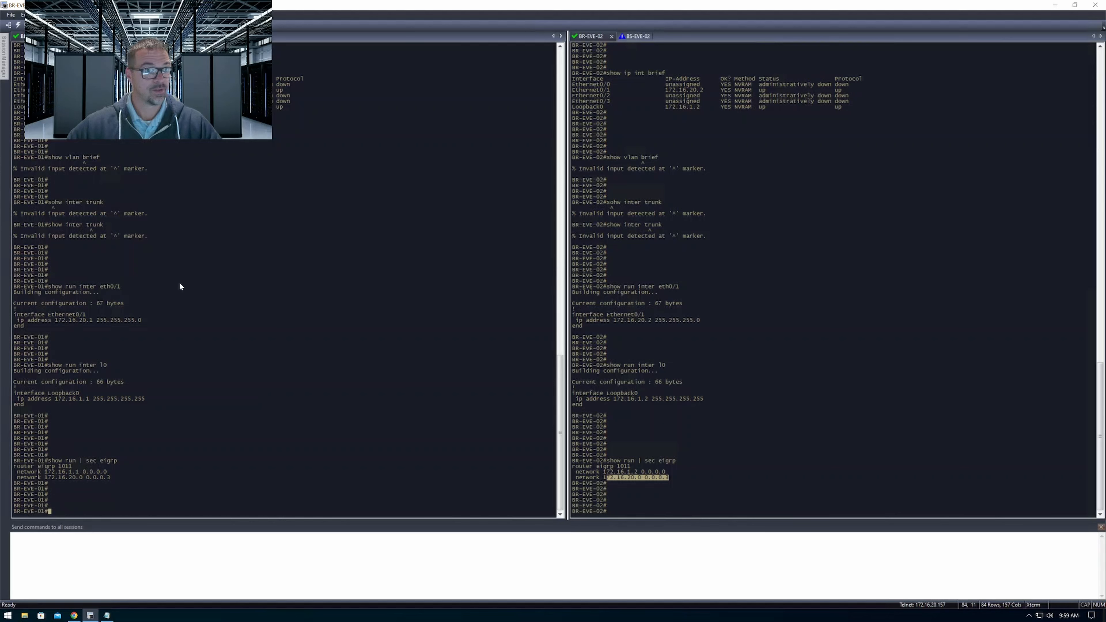
key("Return")
key("Return")
key("Return")
key("Return")
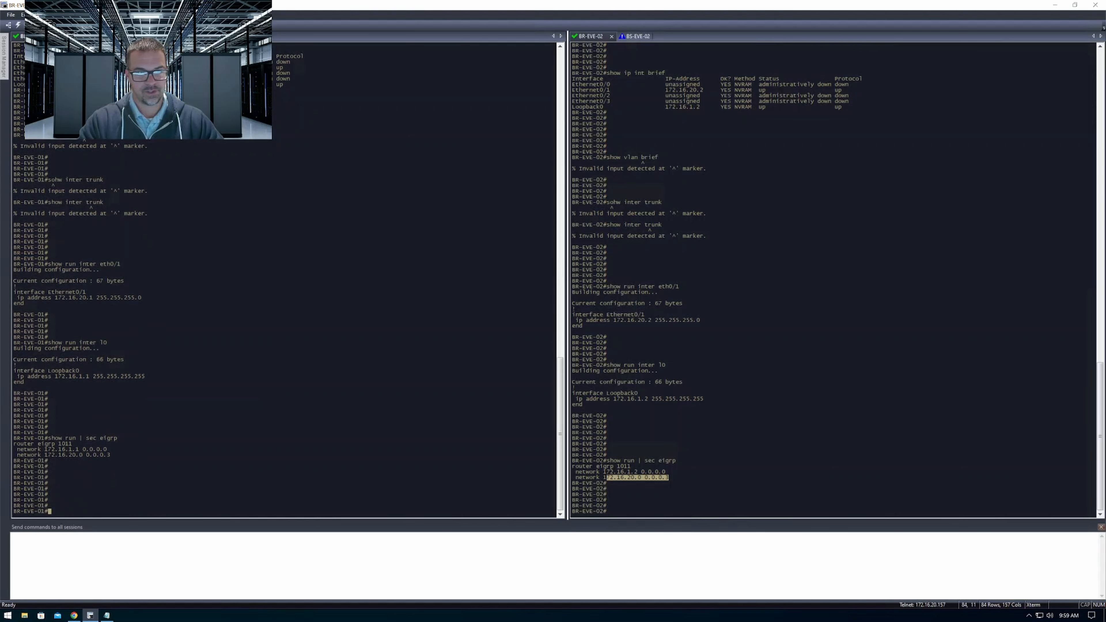
List the interfaces in all sessions with show ip int brief and highlight the Loopback0 IP addresses on BR-EVE-01 and BR-EVE-02
left_click(287, 525)
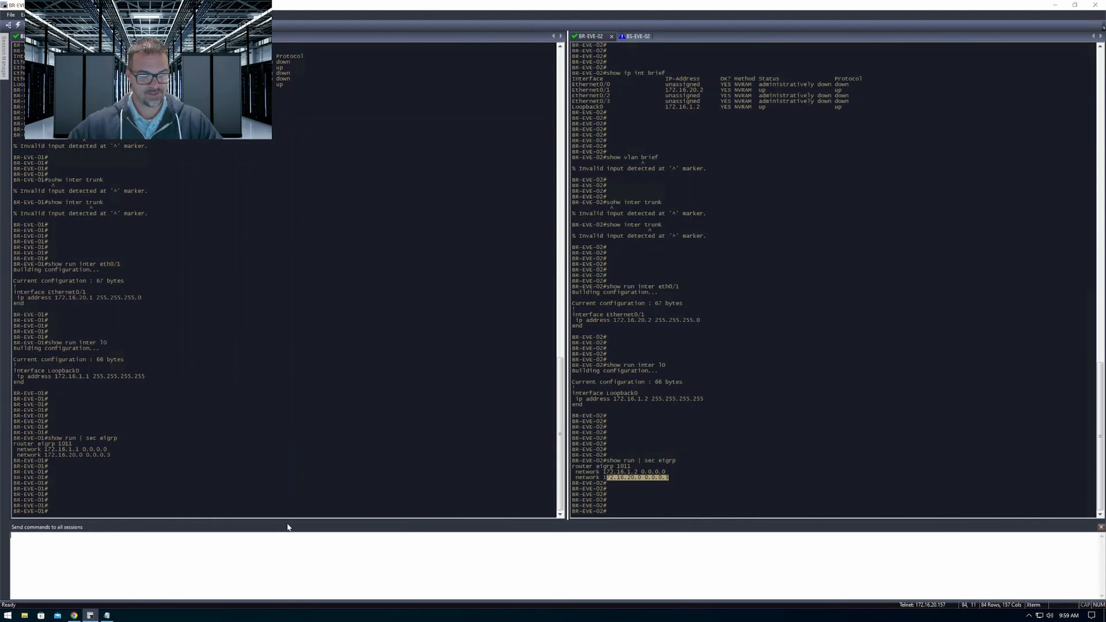
type("show ip int brief")
key("Return")
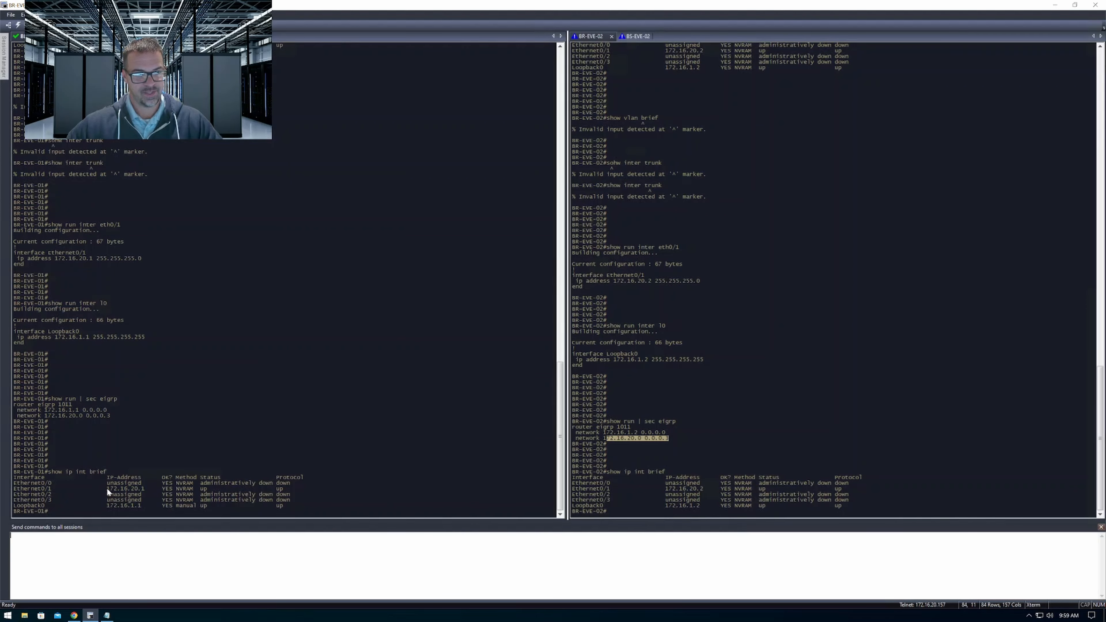
left_click_drag(108, 506, 141, 507)
left_click_drag(666, 507, 711, 510)
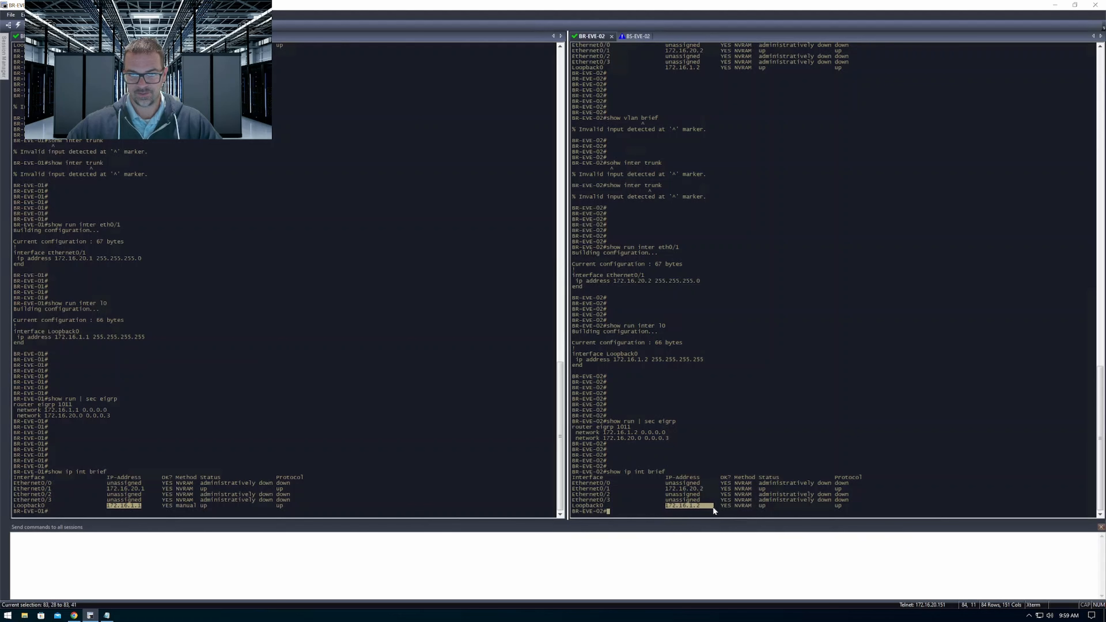
On BR-EVE-01, ping BR-EVE-02's loopback with ping 172.16.1.2 source lo0
triple_click(264, 399)
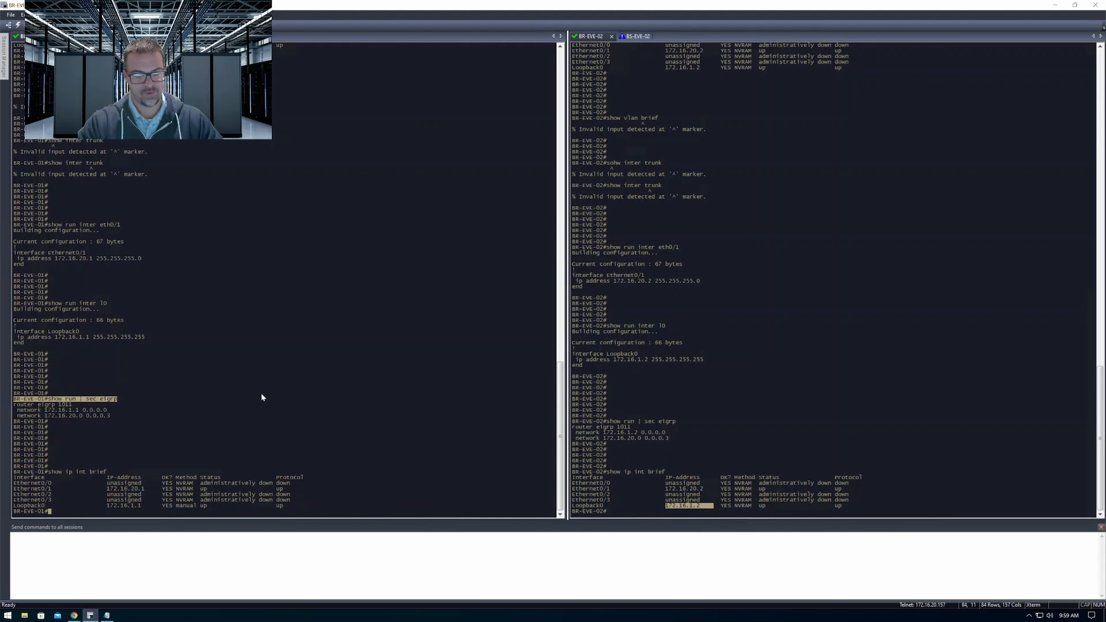
key("Return")
key("Return")
key("Return")
key("Return")
key("Return")
key("Return")
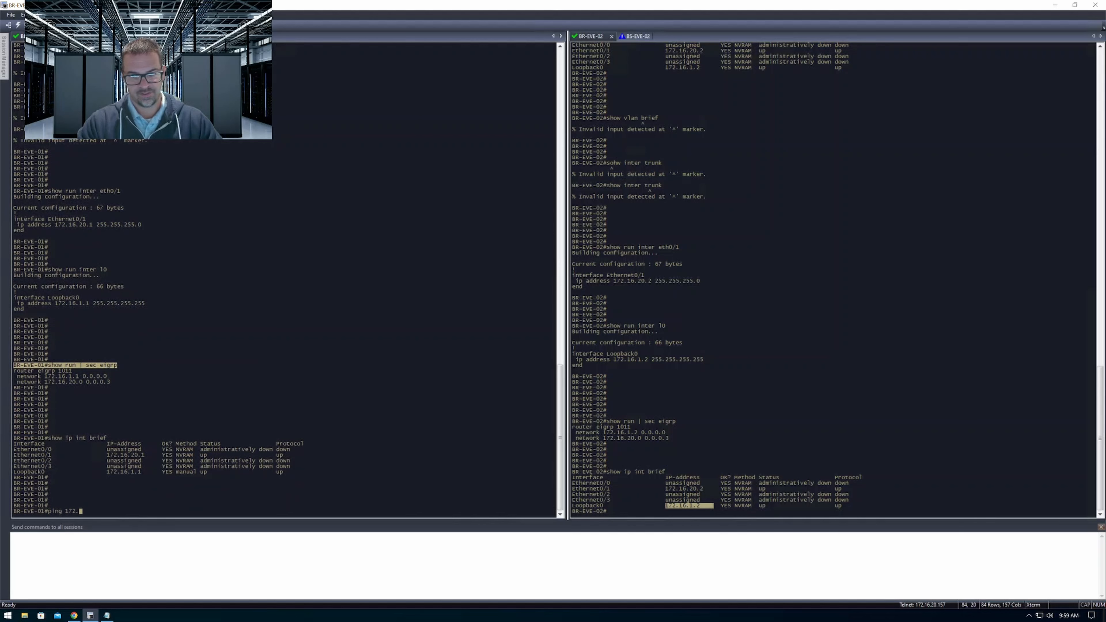
type("ping 172.16.1.2 sou")
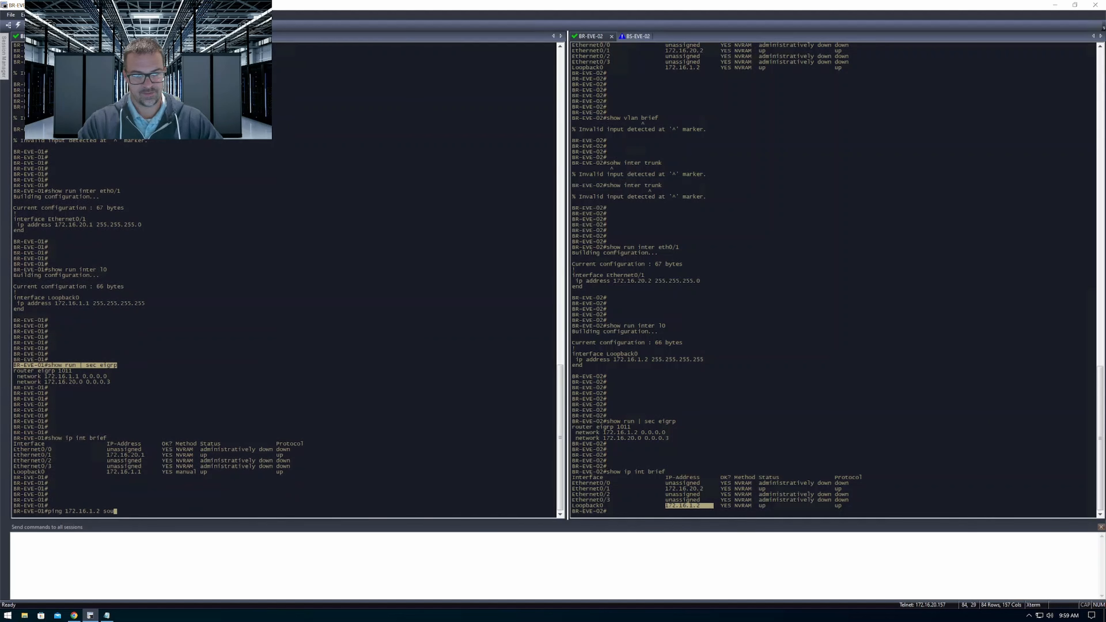
type("r")
key("Tab")
type("lo")
key("Tab")
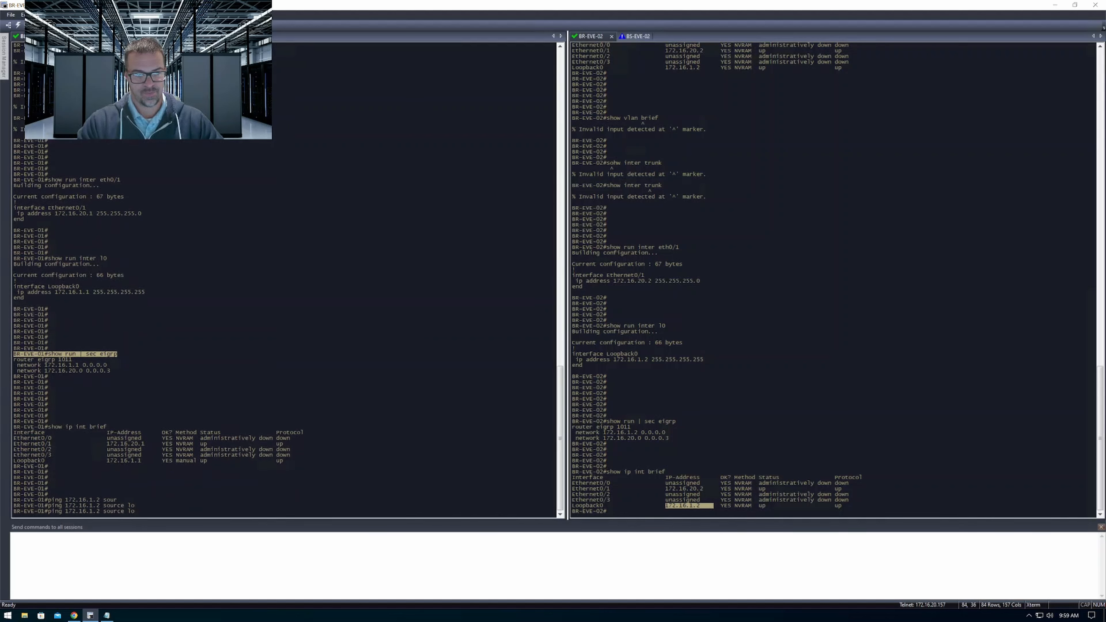
type("0")
key("Return")
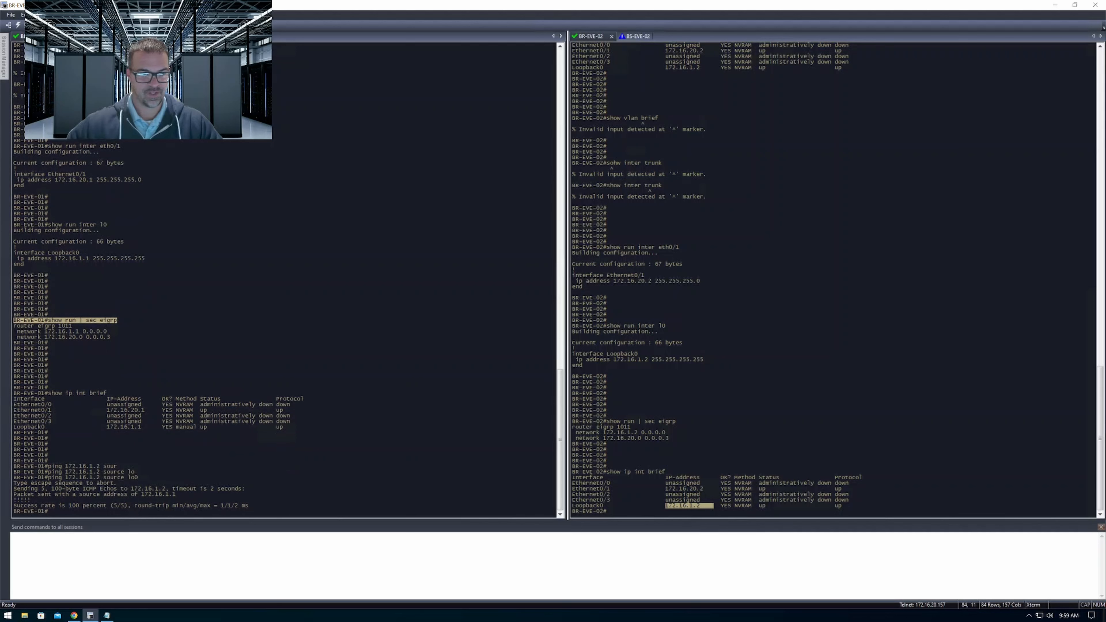
Highlight the source address and reply lines of the ping output on BR-EVE-01, then add blank prompt lines there
left_click_drag(15, 496, 35, 500)
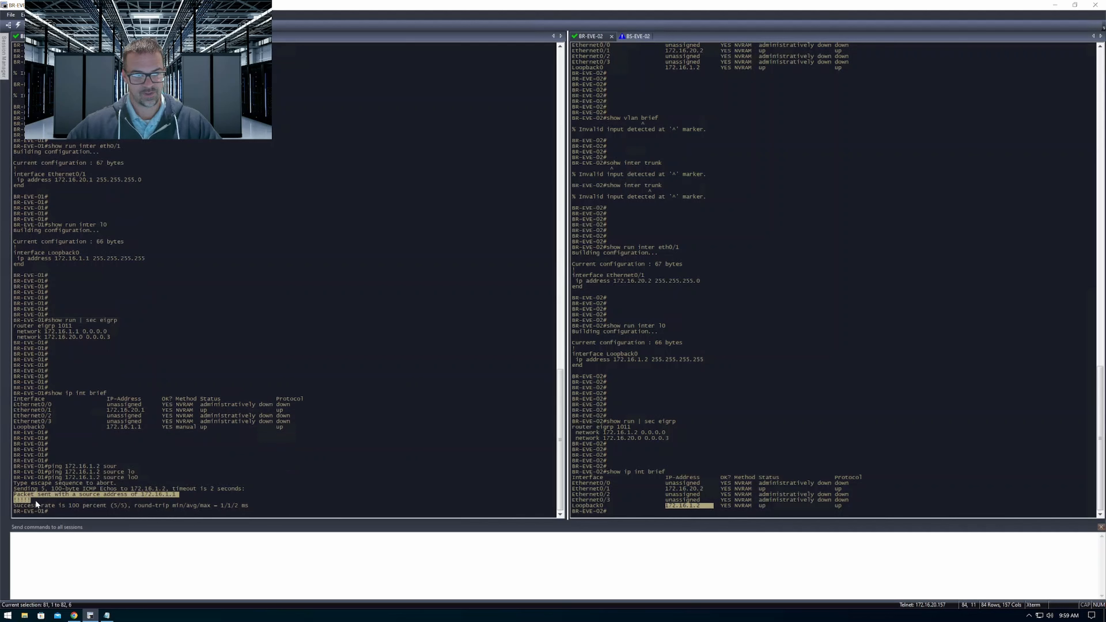
left_click(209, 458)
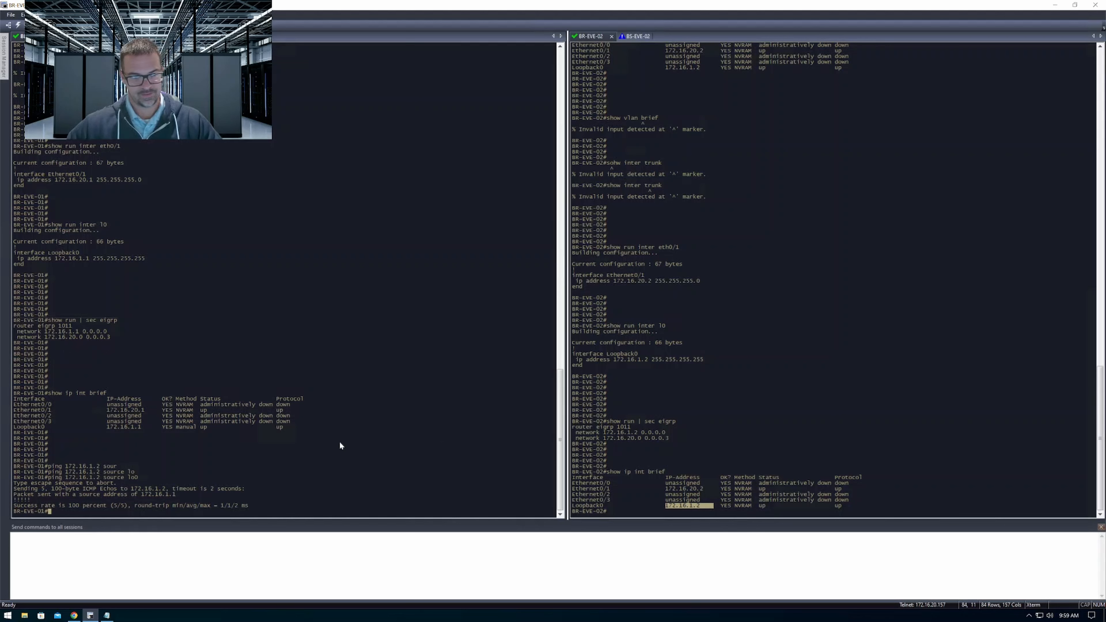
key("Return")
key("Return")
key("Return")
Run show run | sec eigrp in all sessions again and highlight the EIGRP process on BR-EVE-01 and the network statements on BR-EVE-02
key("Return")
key("Return")
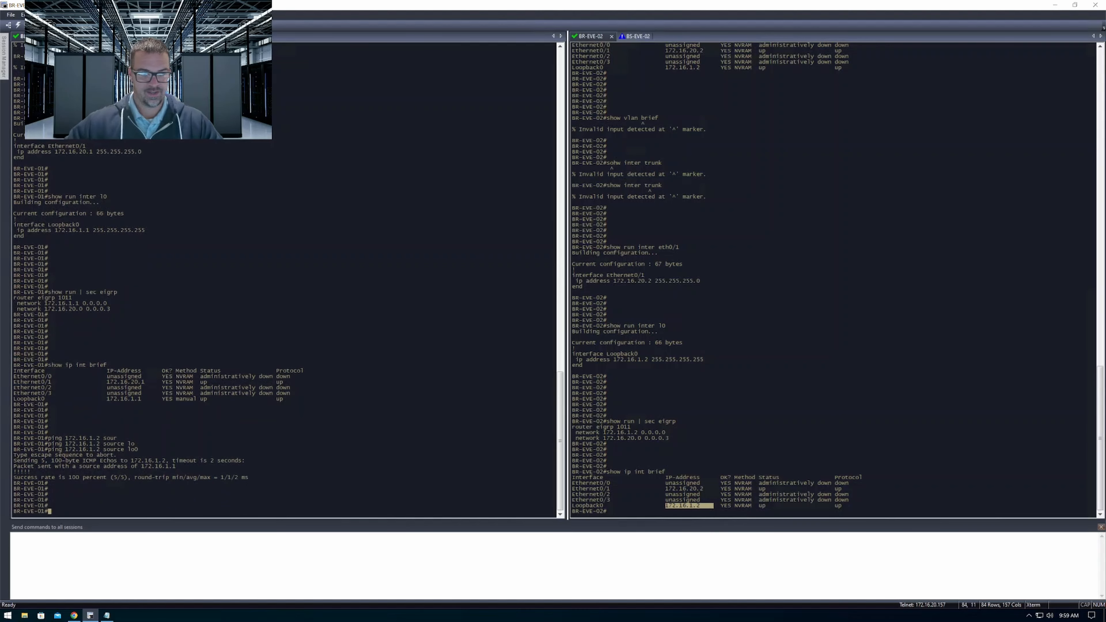
left_click(730, 451)
key("Return")
key("Return")
key("Return")
key("Return")
key("Return")
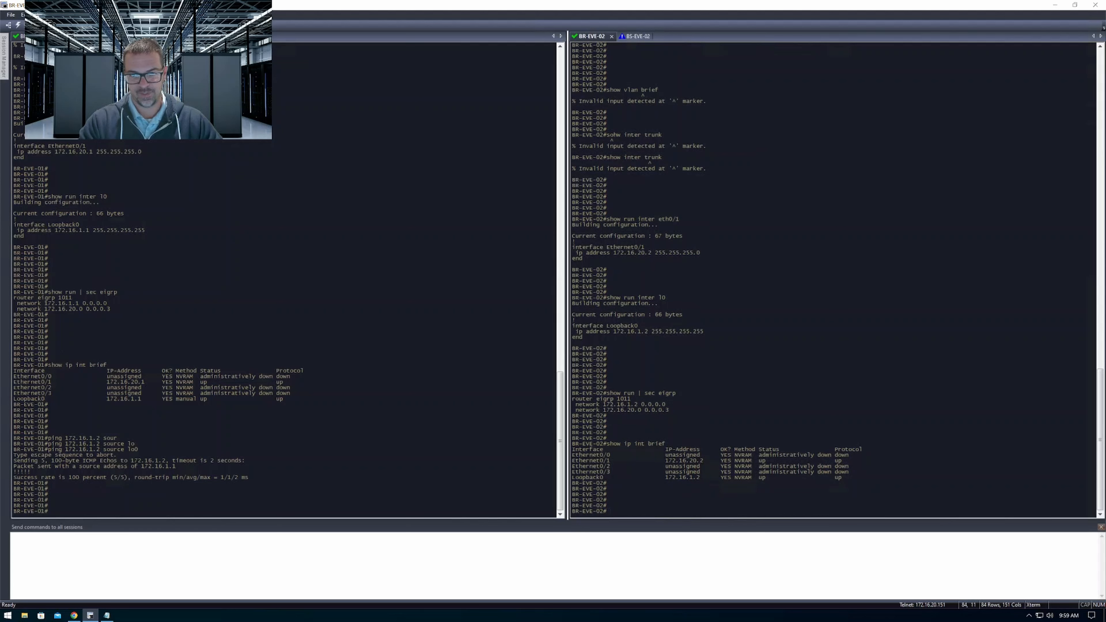
left_click(343, 578)
type("s")
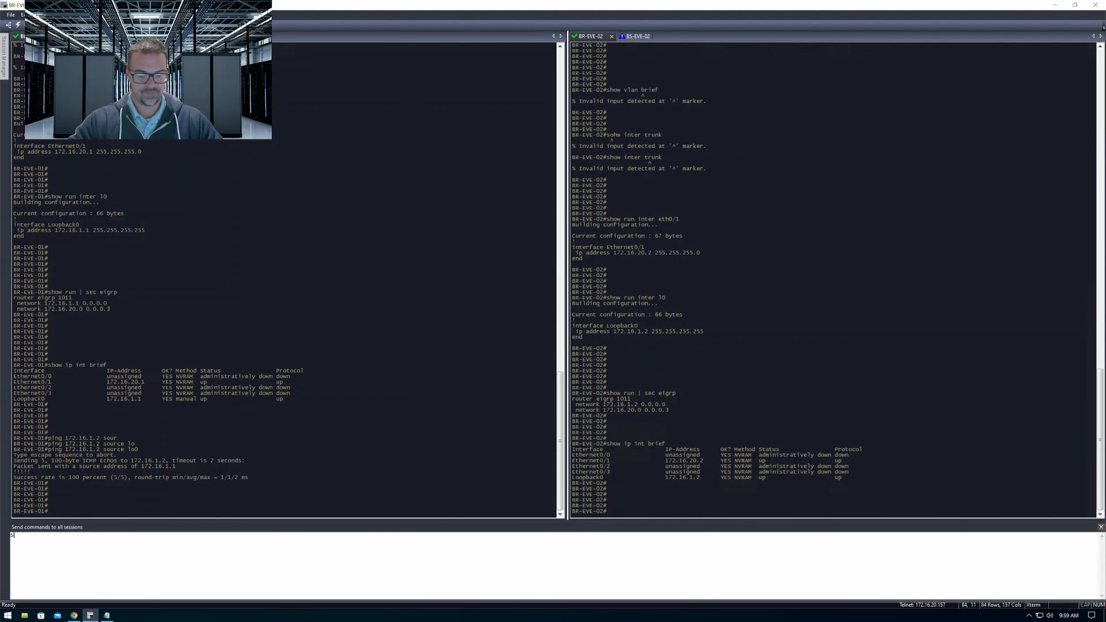
type("how run | sec eigrp")
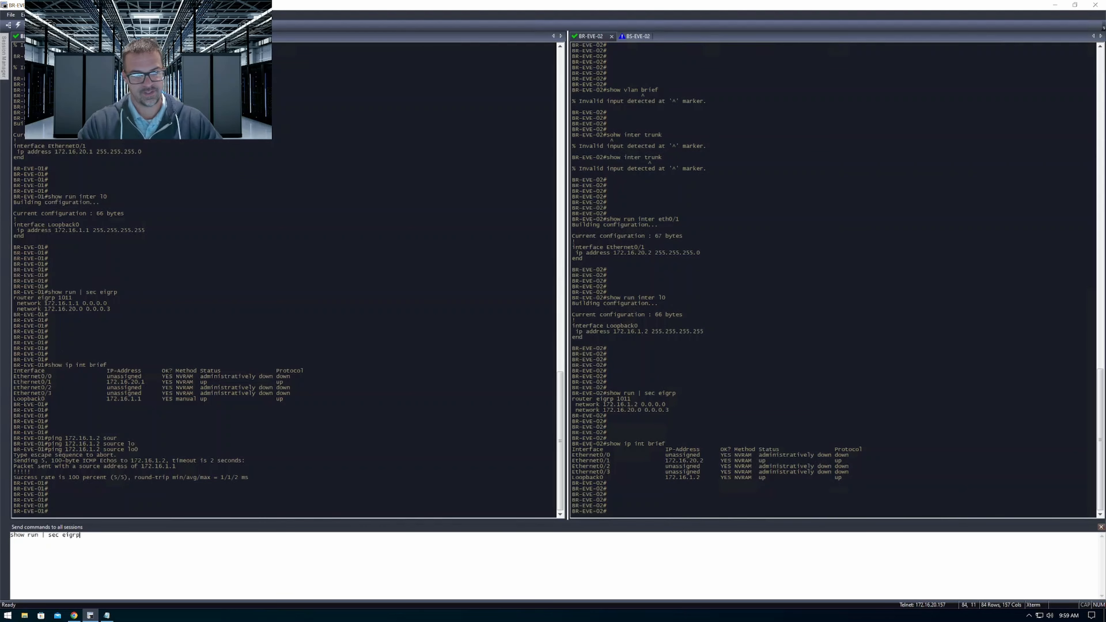
key("Return")
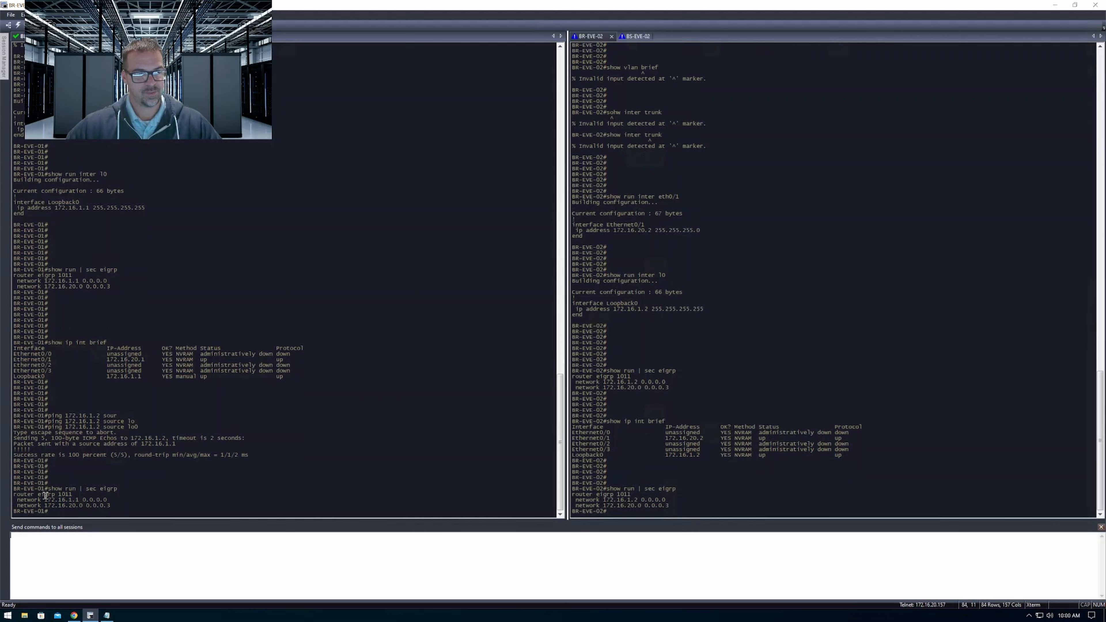
left_click_drag(21, 494, 72, 495)
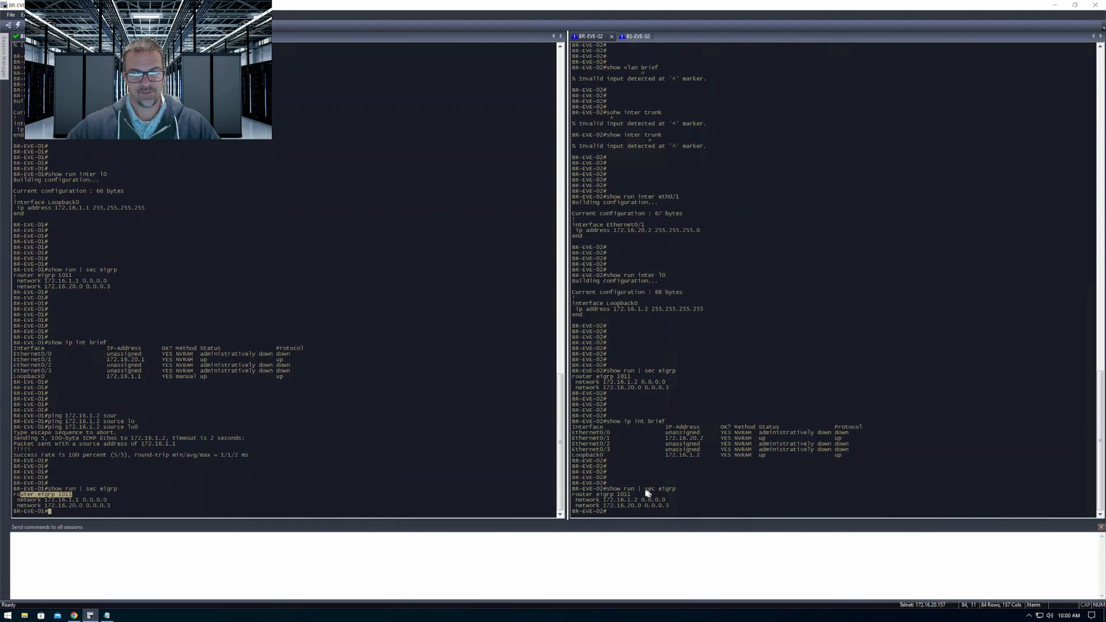
left_click_drag(600, 494, 687, 507)
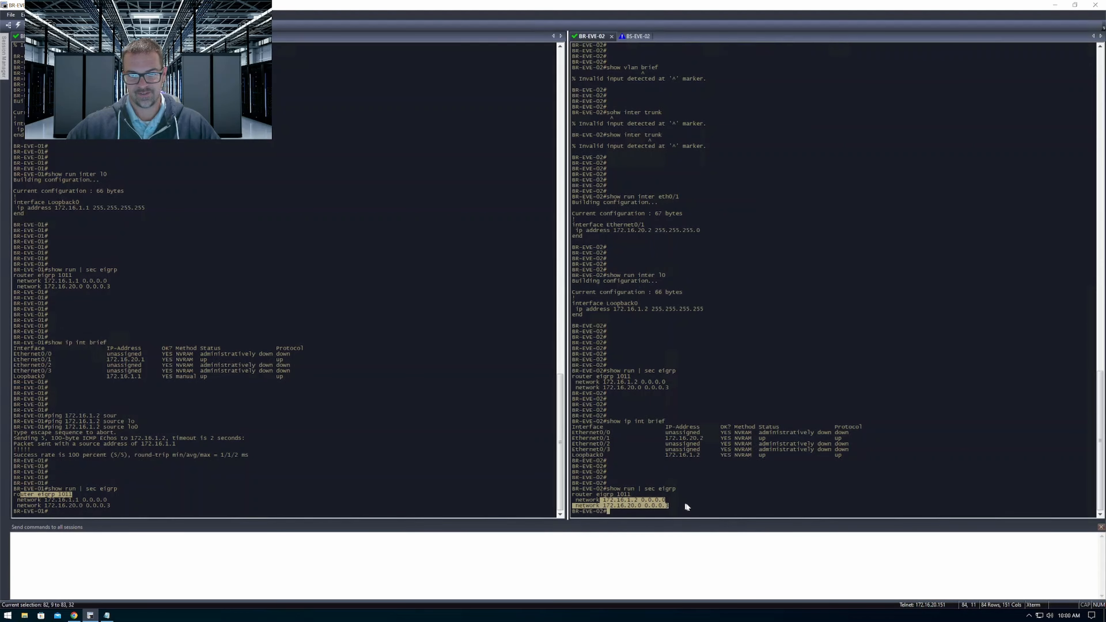
Display the EIGRP neighbors in all sessions with show ip eigrp neigh and highlight the neighbor address on each router
left_click(318, 549)
type("show ip eigrp neigh")
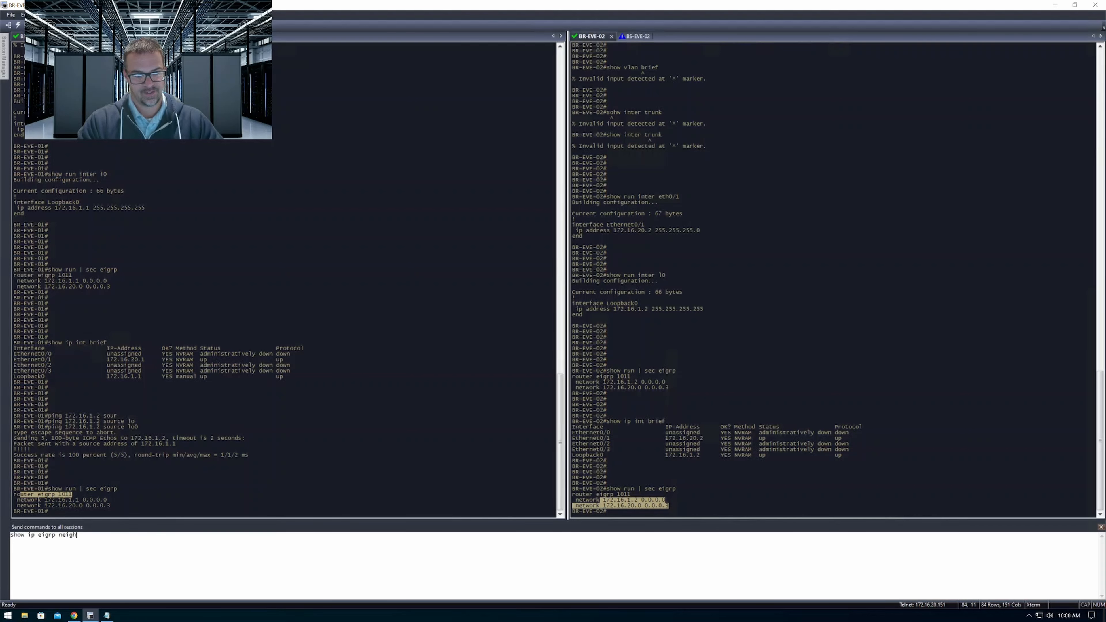
key("Return")
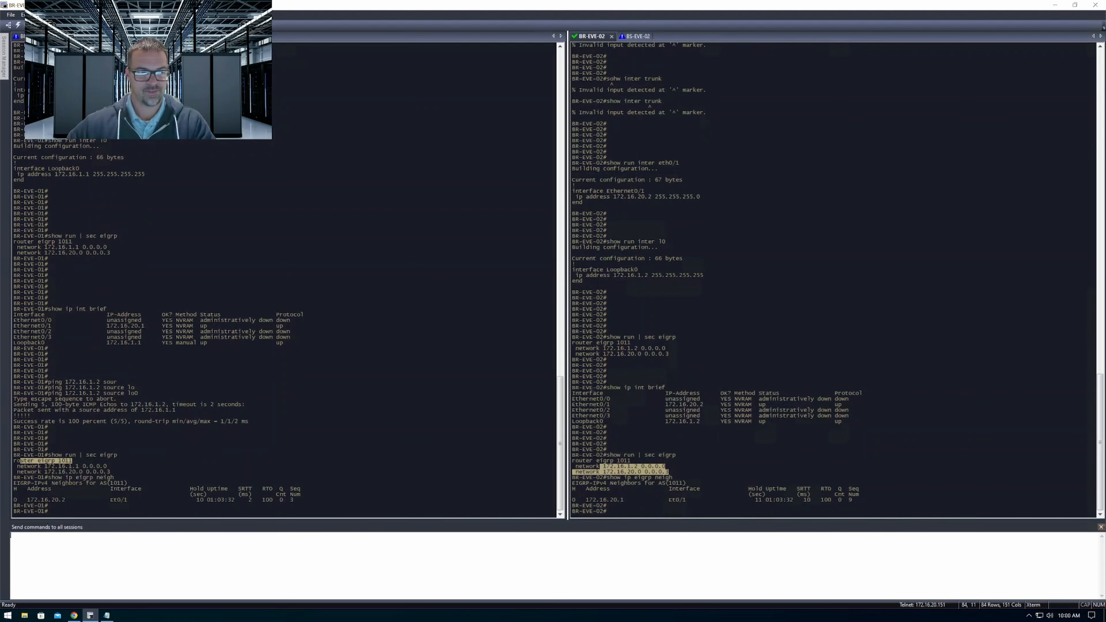
key("Return")
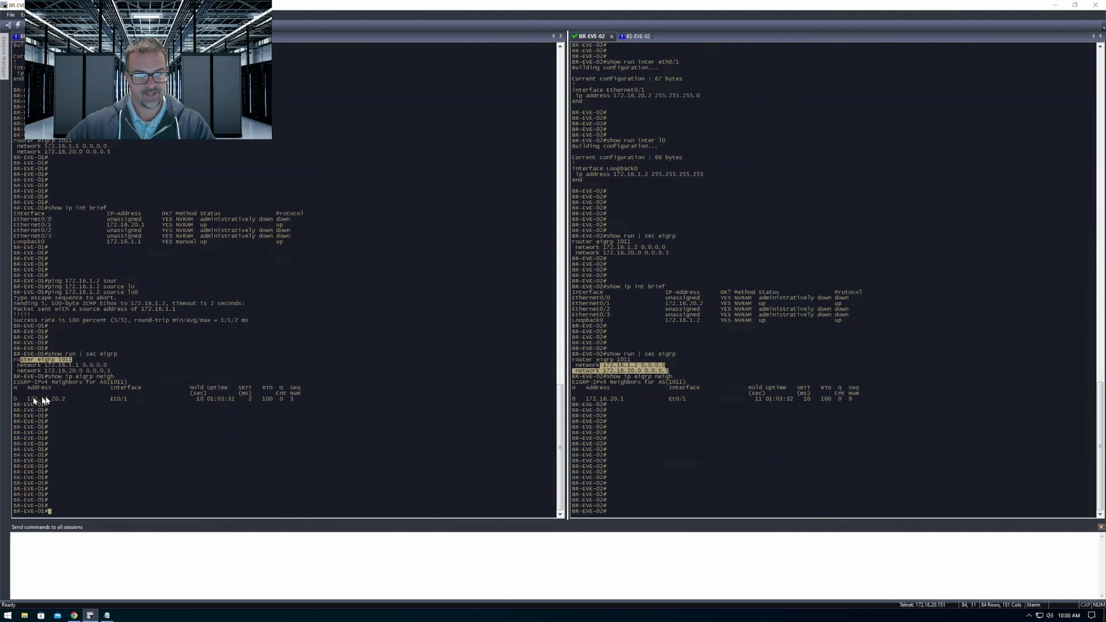
mouse_move(27, 399)
left_mouse_down()
mouse_move(72, 395)
mouse_move(21, 399)
left_mouse_up()
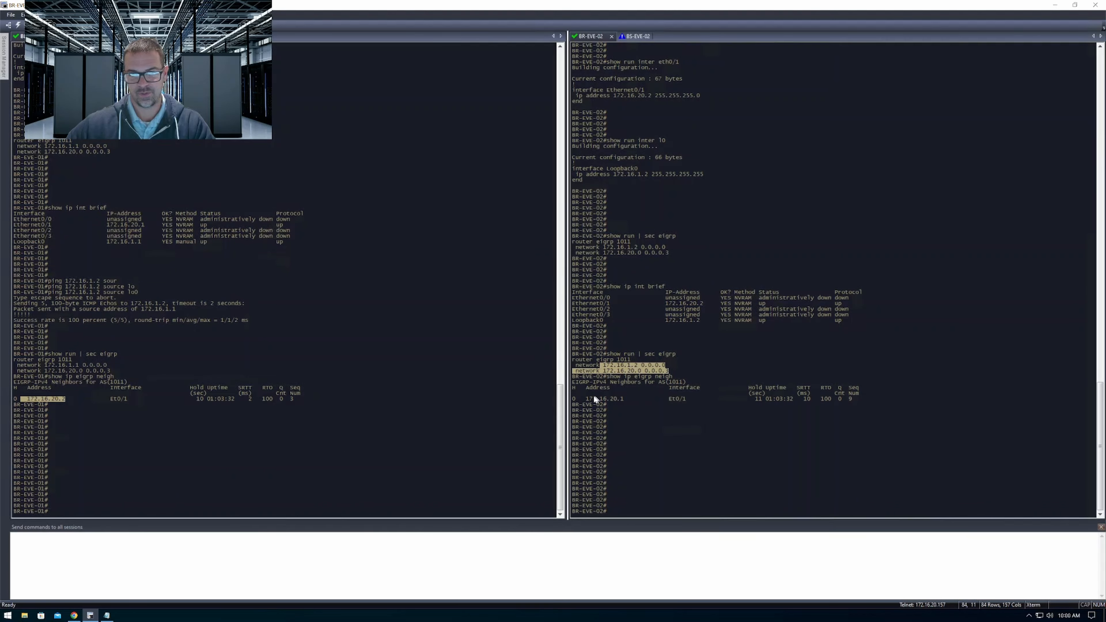
left_click_drag(587, 400, 624, 399)
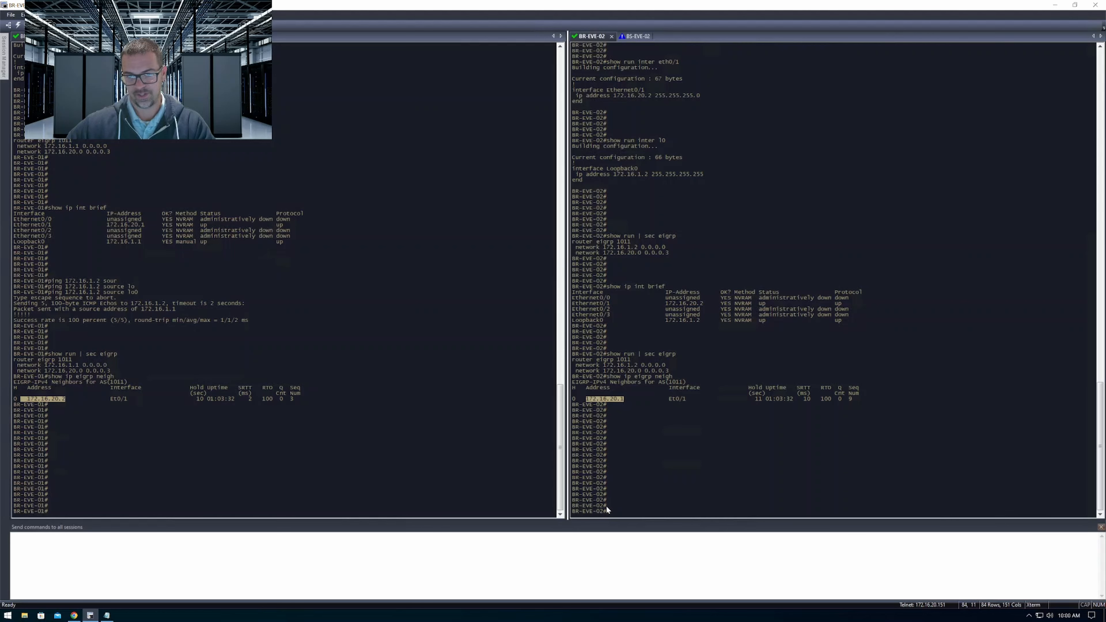
Display the routing tables in all sessions with show ip route and highlight the EIGRP-learned route on BR-EVE-01
left_click(381, 587)
type("show ip ro")
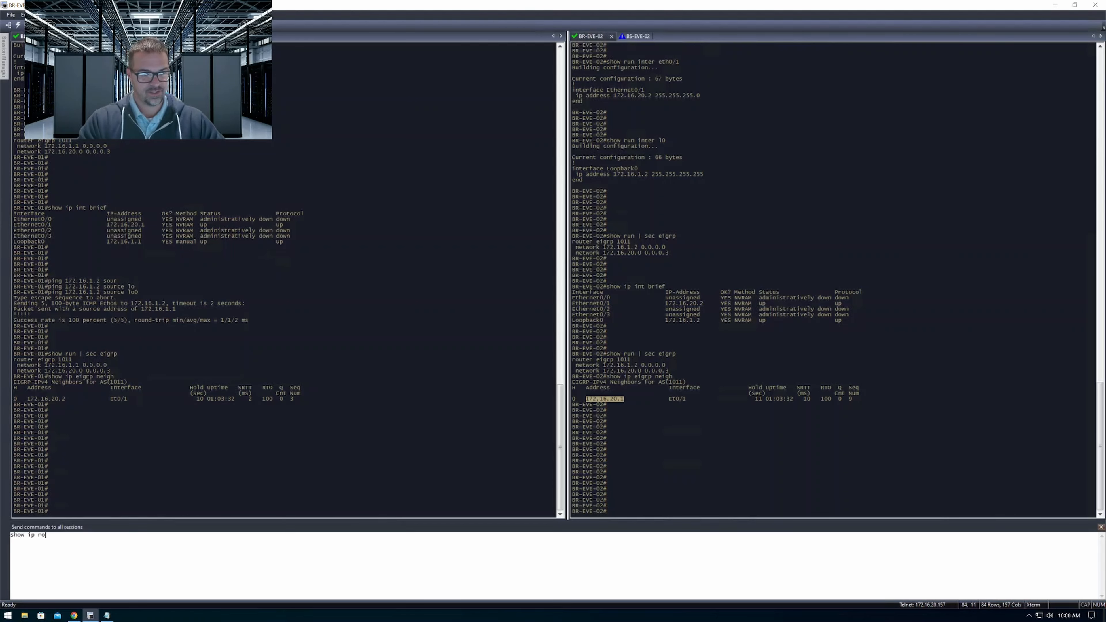
type("ute")
key("Return")
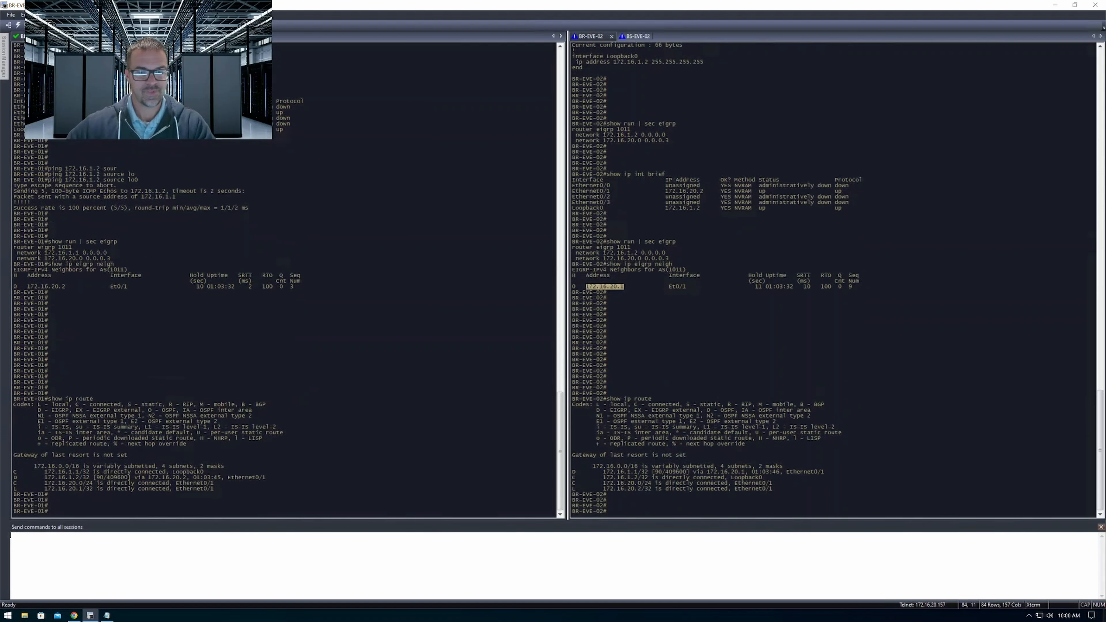
key("Return")
key("Return")
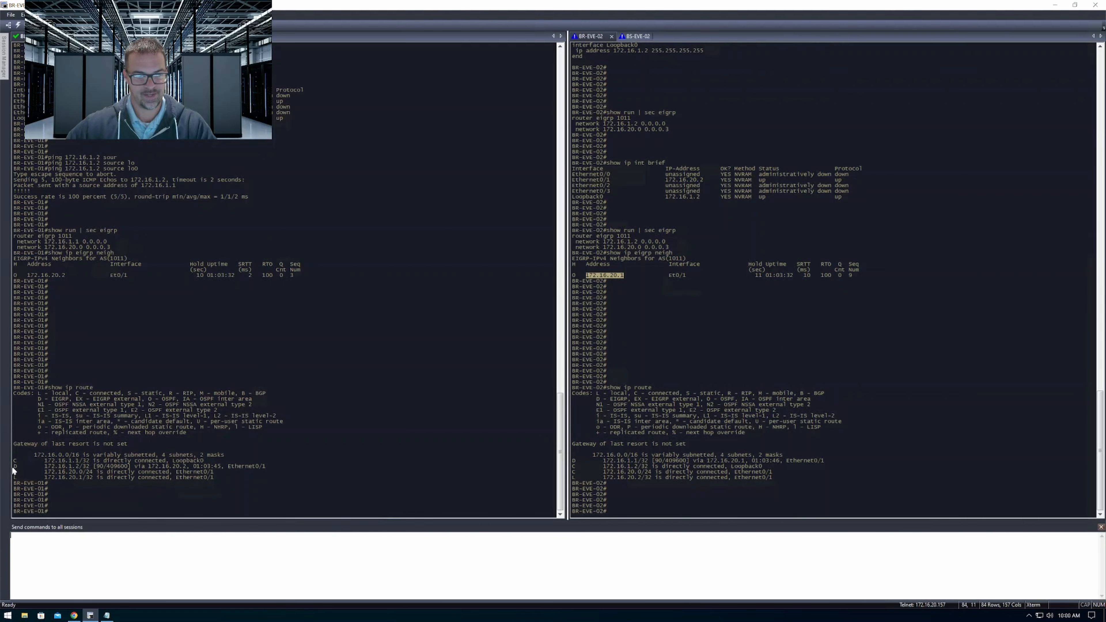
left_click_drag(13, 471, 270, 470)
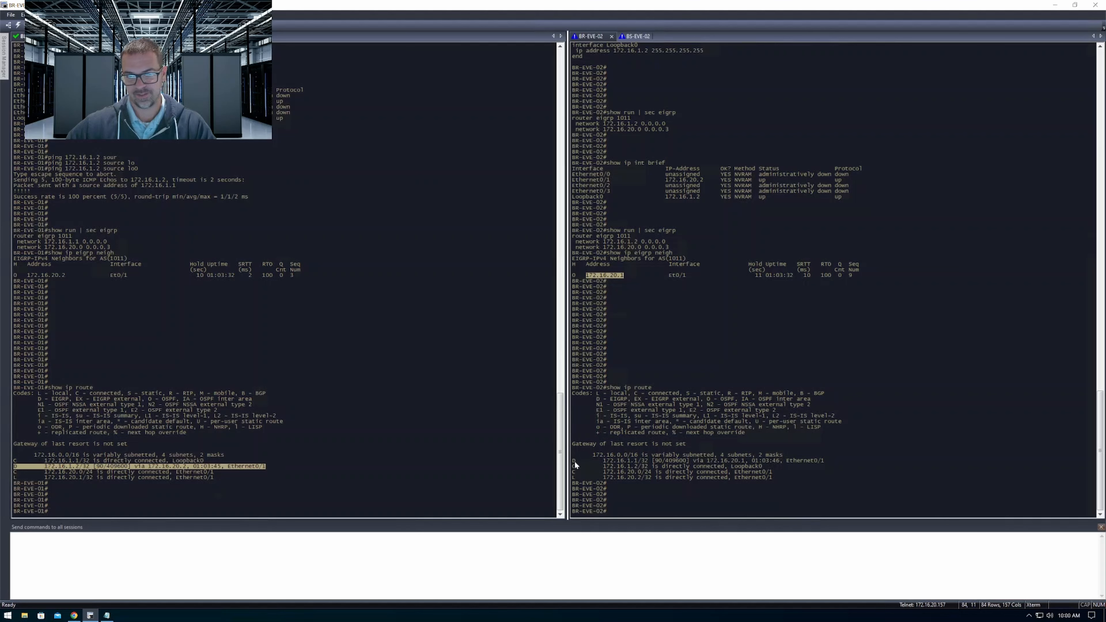
Highlight the EIGRP-learned route in the BR-EVE-02 routing table, then switch to the EVE-NG topology in Chrome
left_click_drag(574, 462, 823, 465)
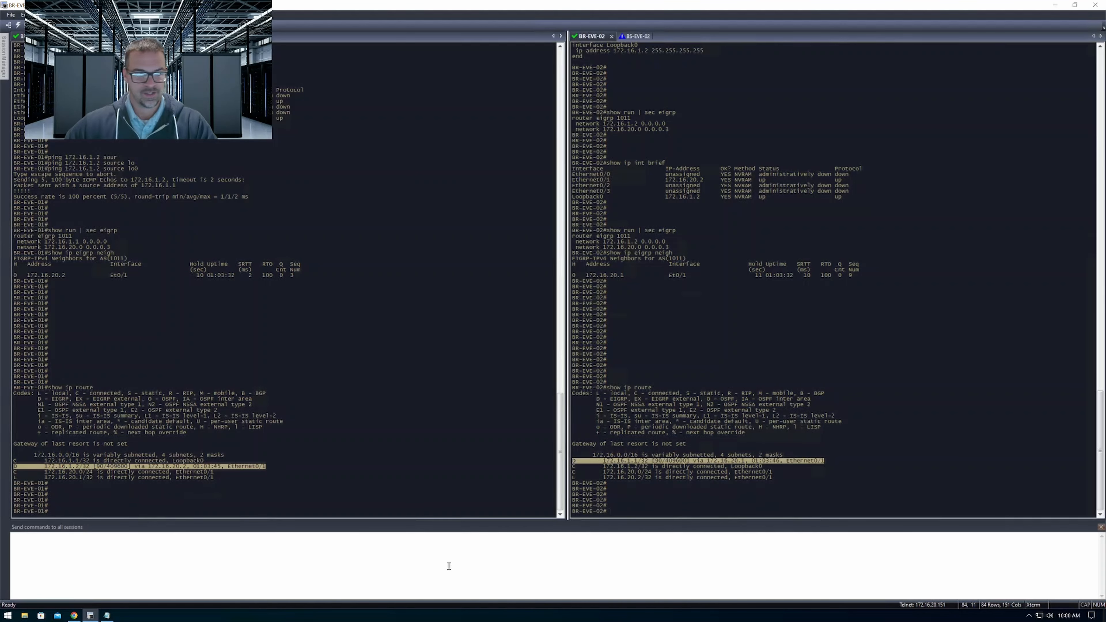
left_click(74, 615)
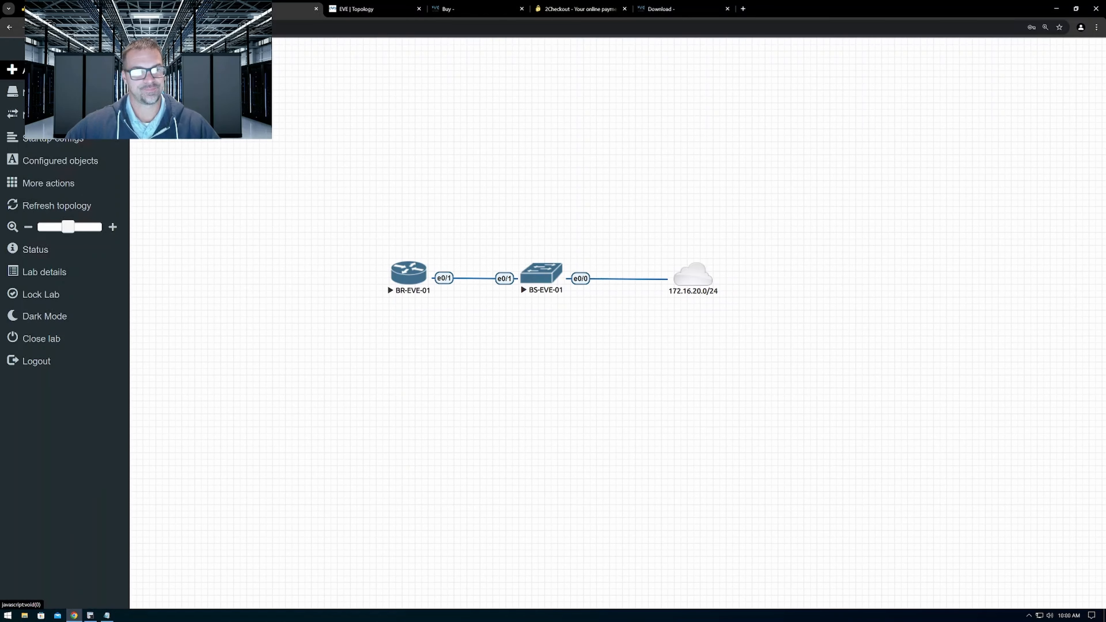
Add a Cisco IOL node named R2 with image i86bi-linux-l3-adventerprisek9-15.2.4M1.bin and place it above the 172.16.20.0/24 cloud
left_click(35, 71)
left_click(61, 83)
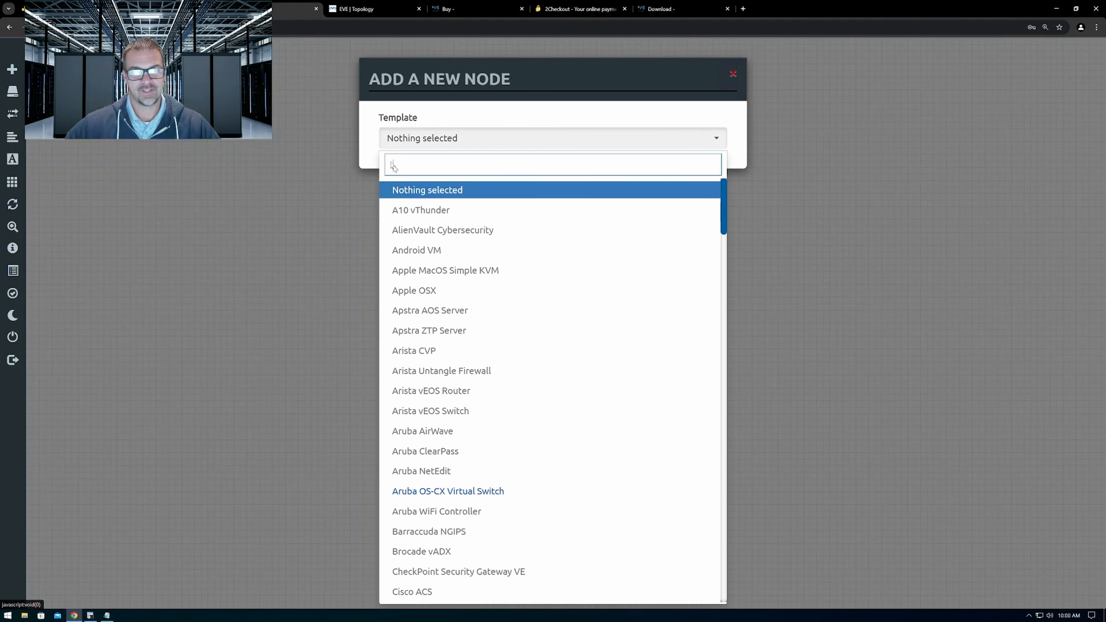
scroll(467, 429, "down", 13)
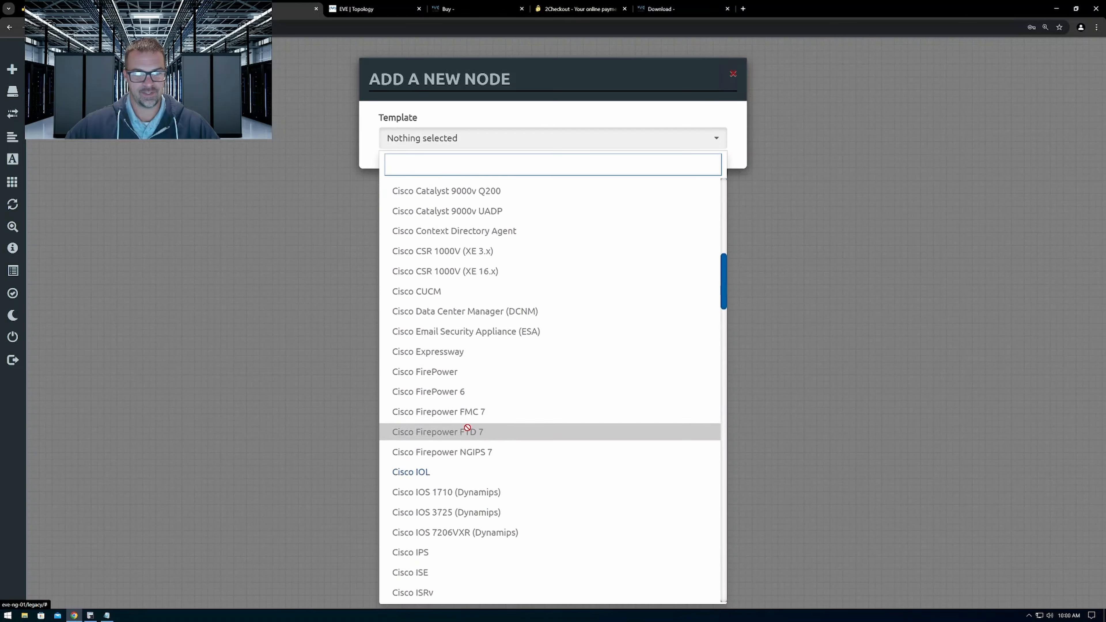
scroll(467, 428, "down", 3)
left_click(457, 346)
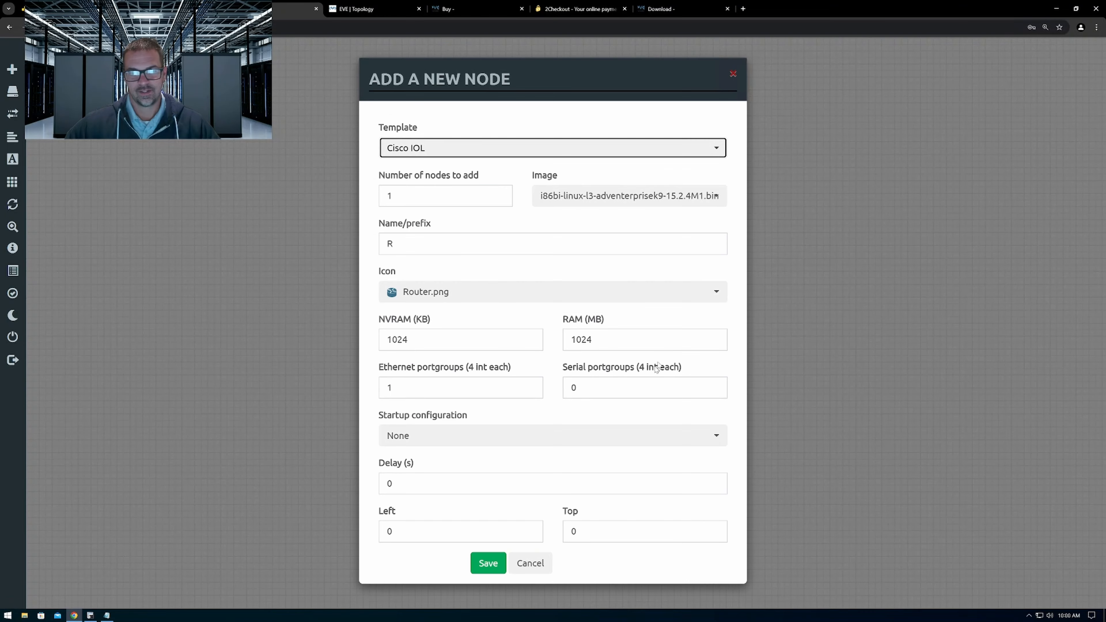
left_click(692, 198)
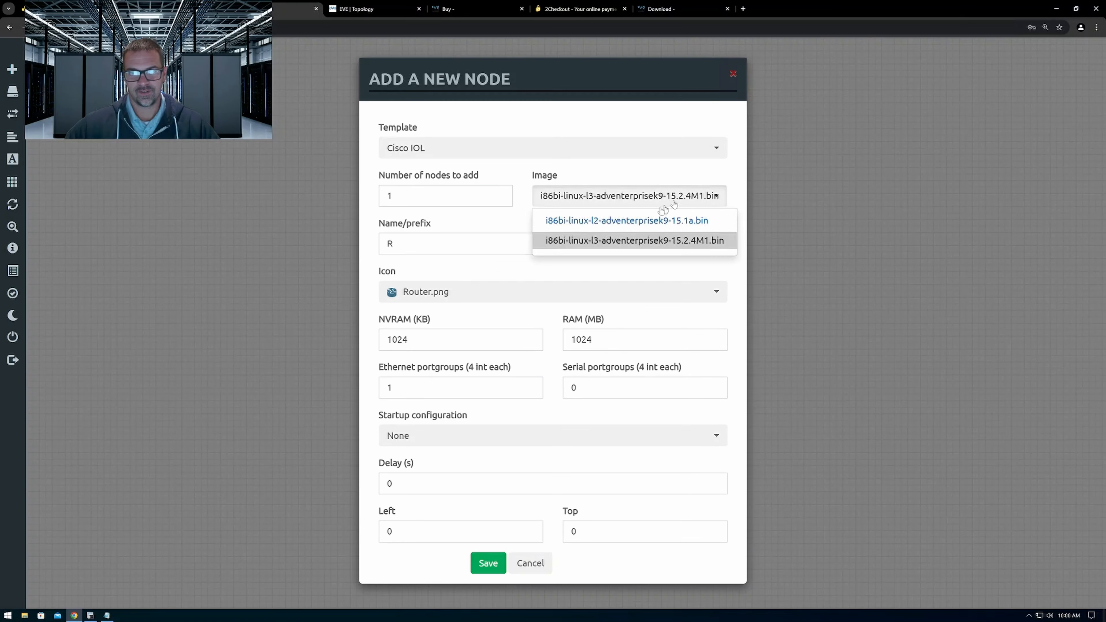
left_click(613, 242)
double_click(403, 243)
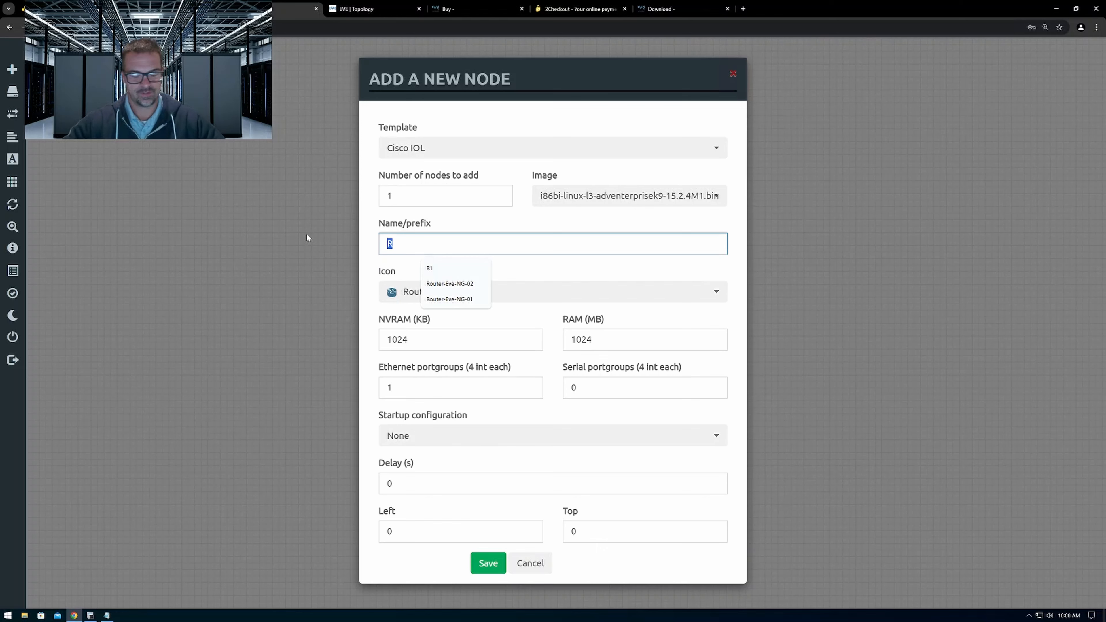
type("R2")
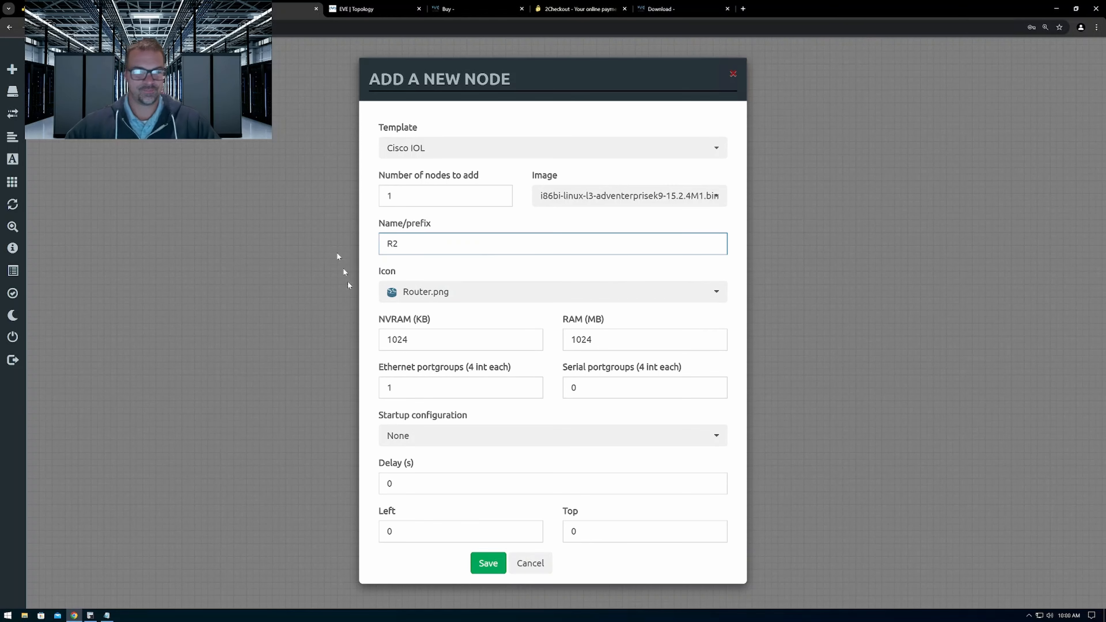
left_click(488, 563)
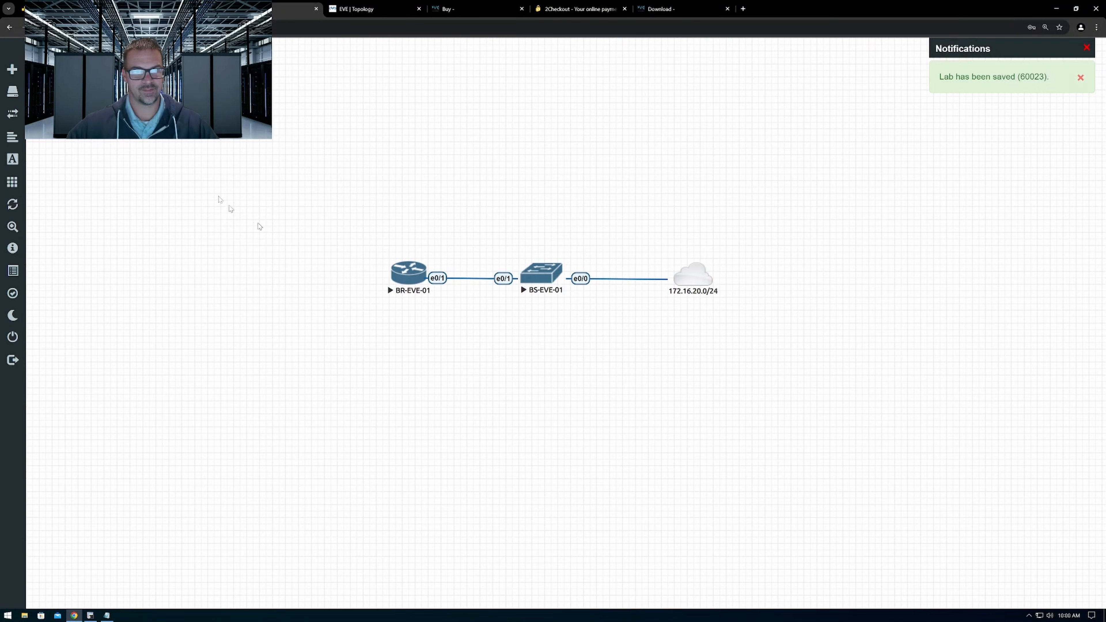
left_click_drag(179, 116, 682, 150)
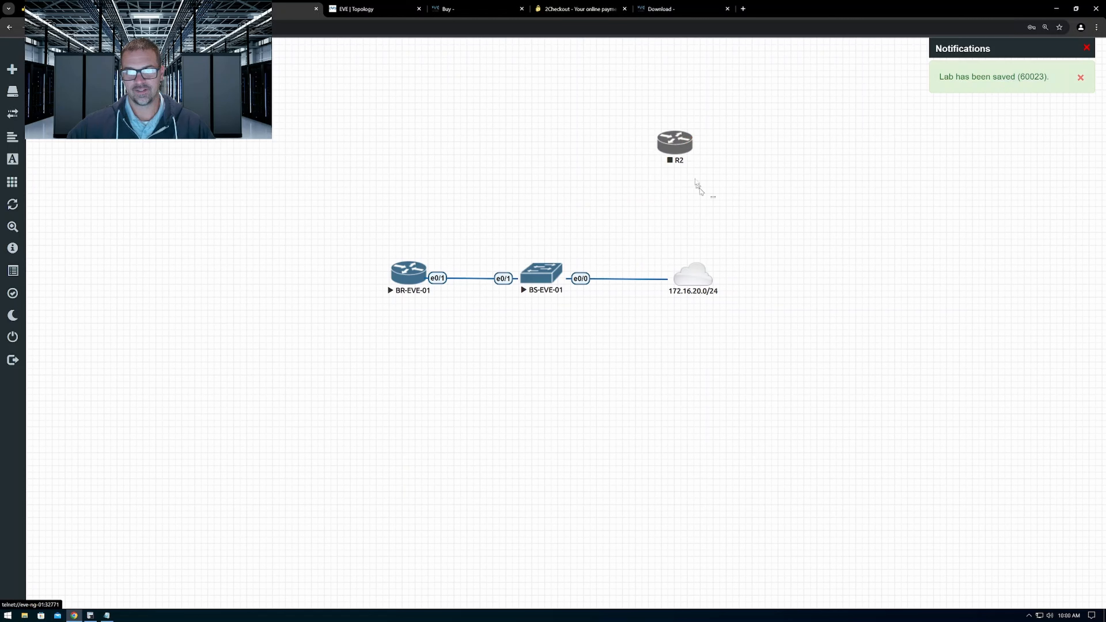
left_click(686, 145)
left_click(615, 158)
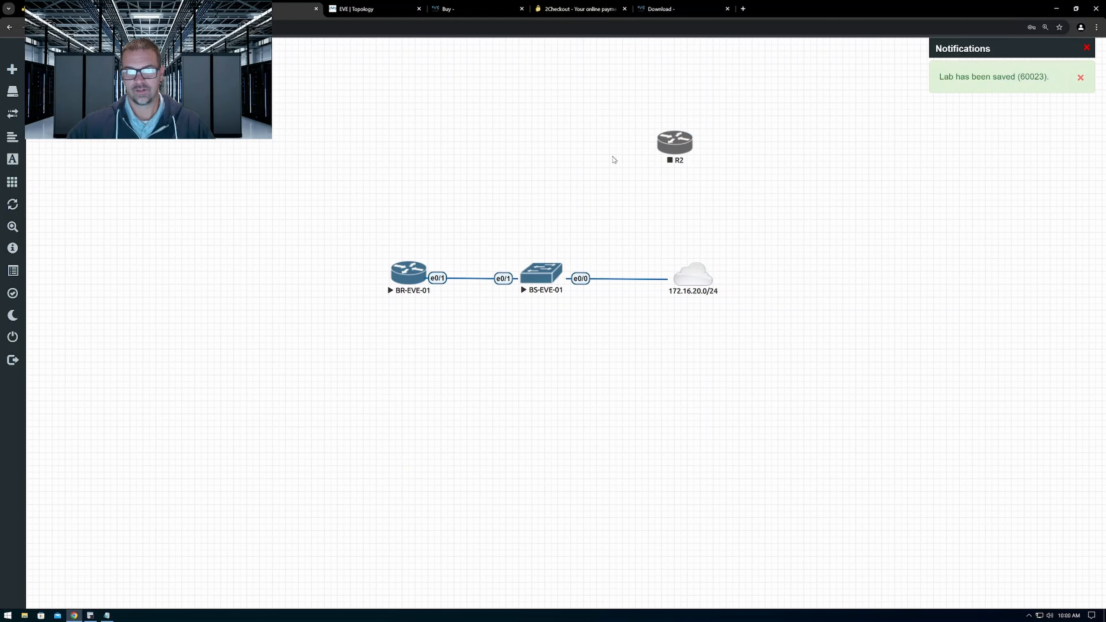
right_click(679, 141)
left_click(607, 192)
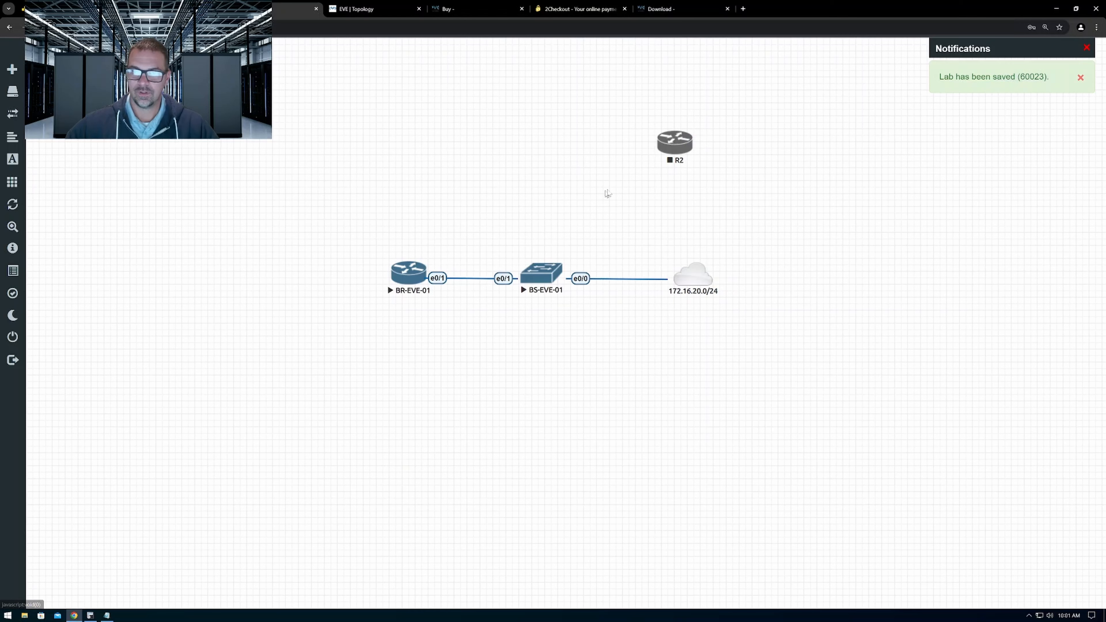
right_click(677, 147)
left_click(556, 183)
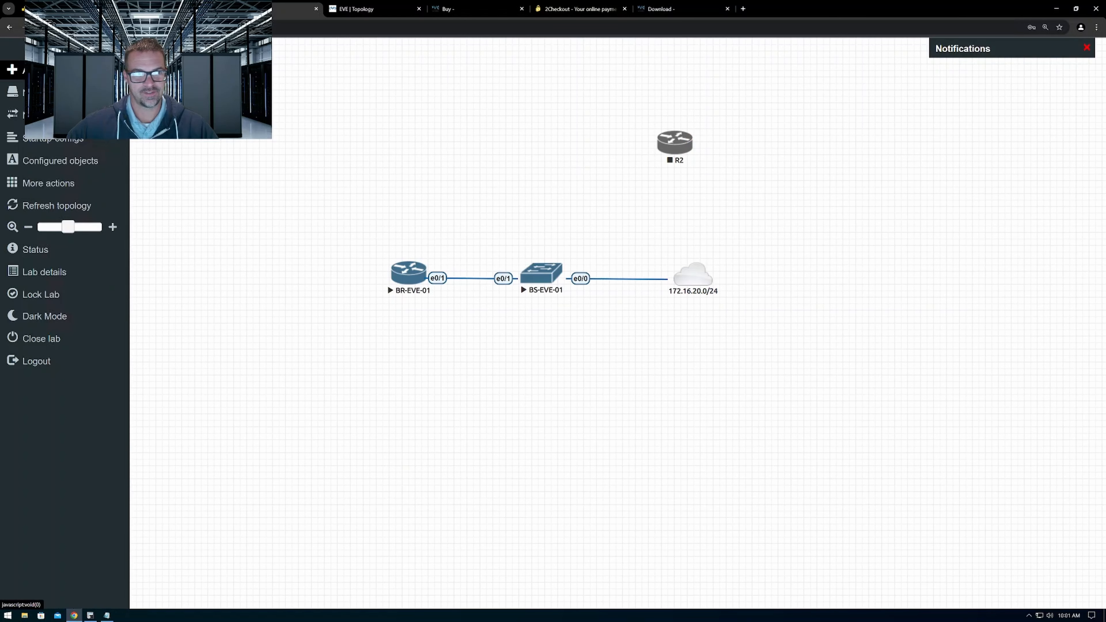
Add 10 Cisco IOL nodes with image i86bi-linux-l3-adventerprisek9-15.2.4M1.bin and prefix R, and place the group below the 172.16.20.0/24 cloud
left_click(20, 71)
left_click(65, 84)
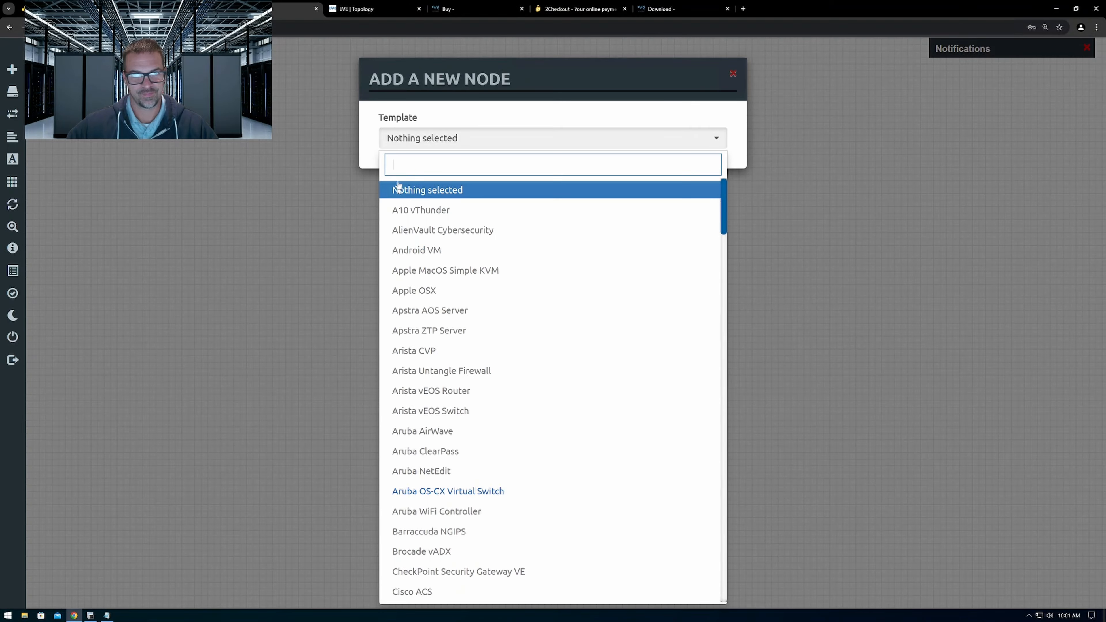
scroll(444, 386, "down", 10)
scroll(444, 386, "down", 4)
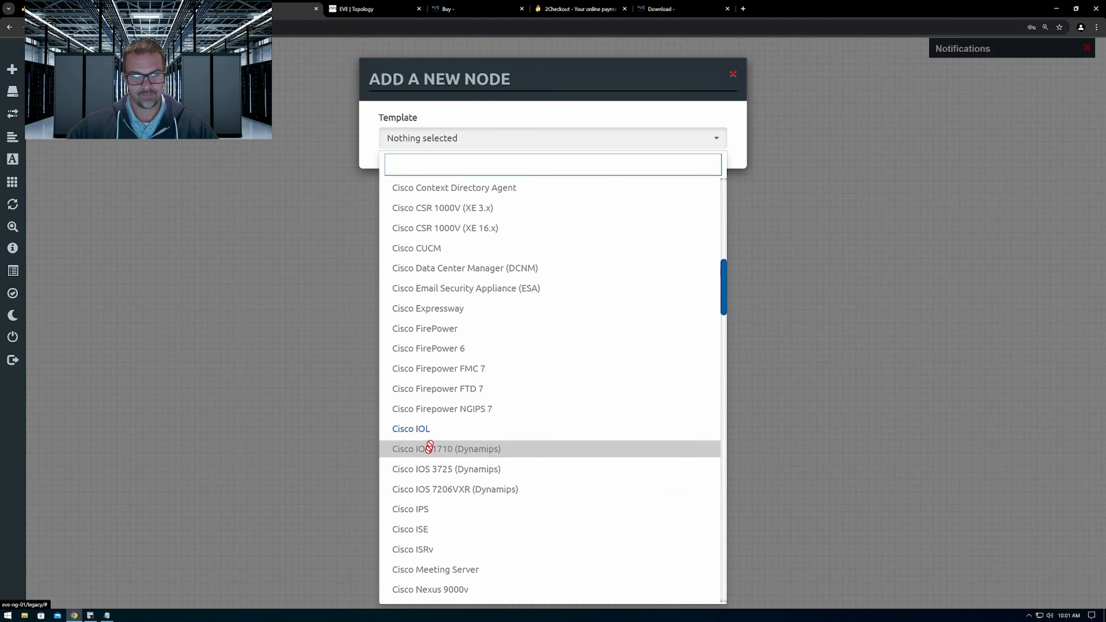
left_click(432, 430)
left_click(714, 197)
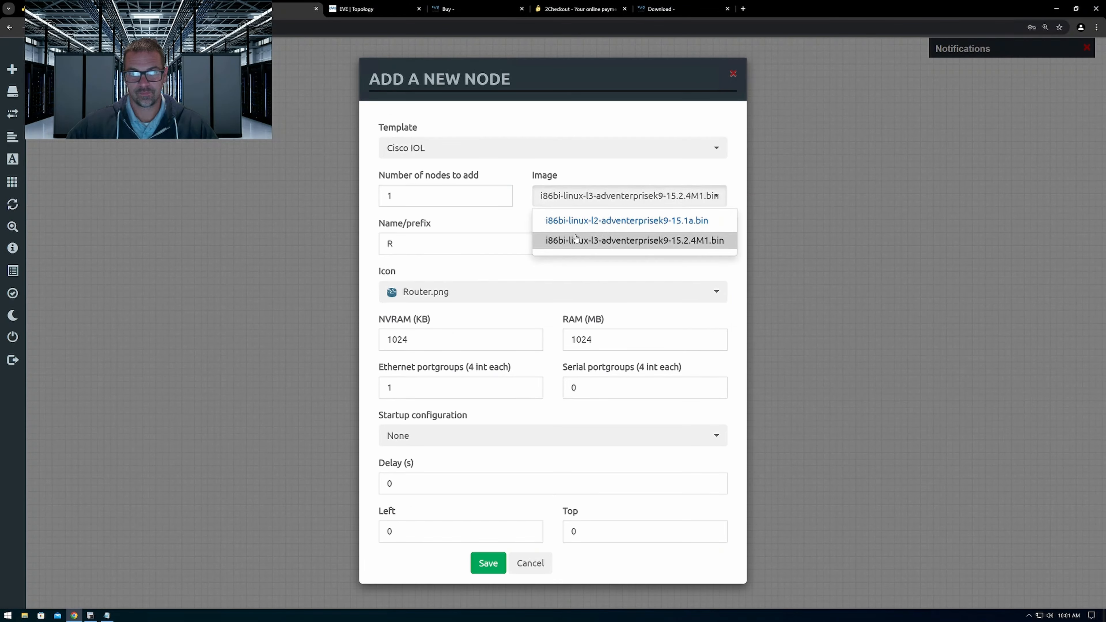
left_click(576, 241)
key("shift+Tab")
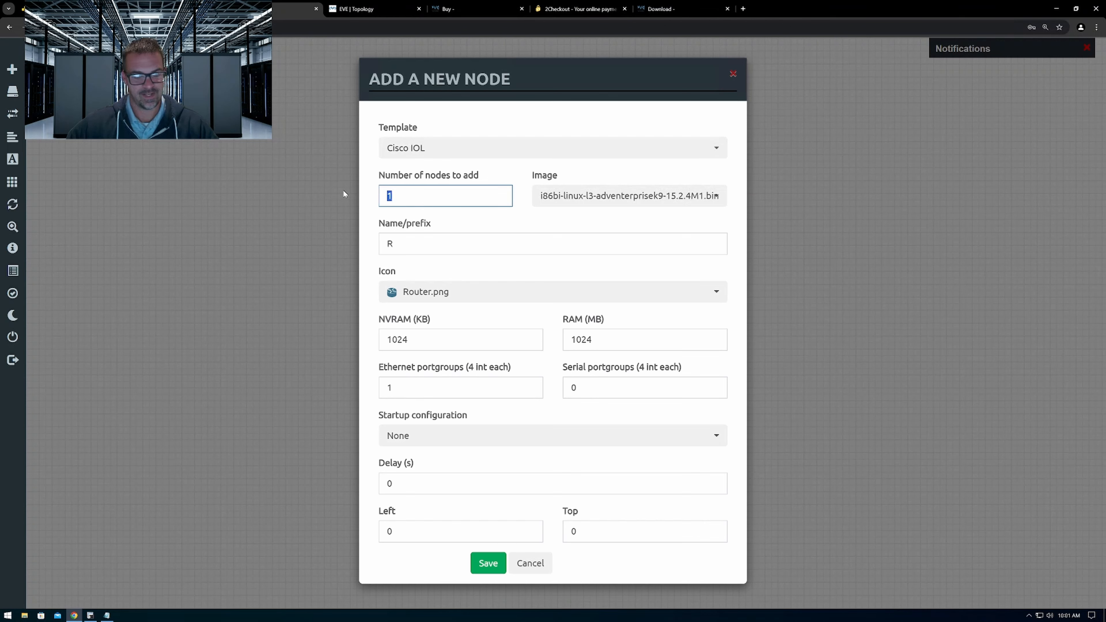
type("10")
left_click(475, 562)
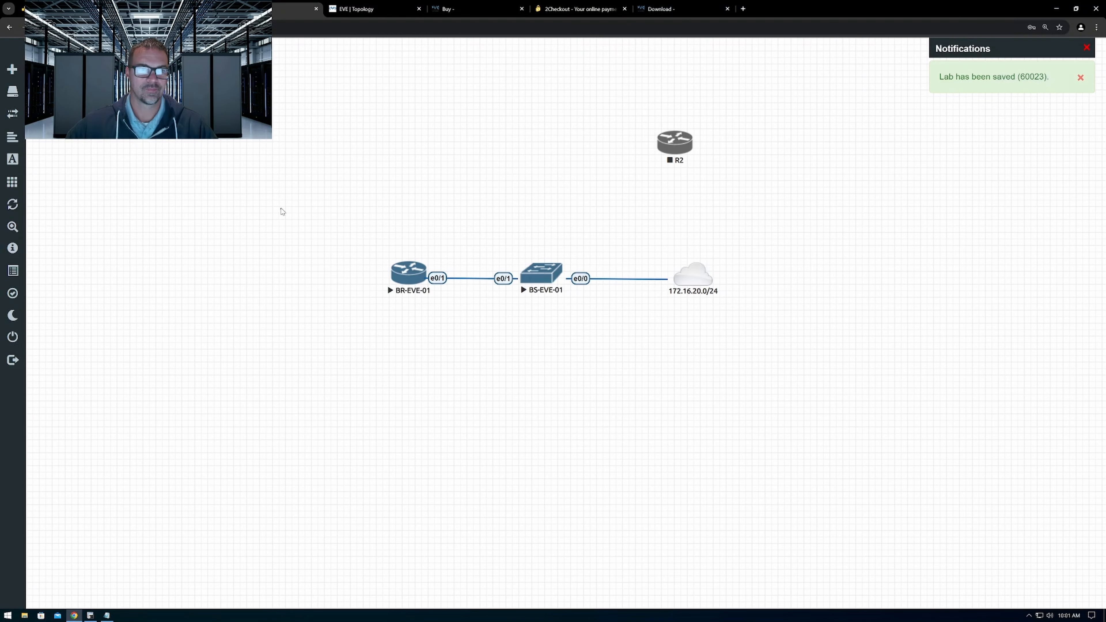
left_click_drag(324, 166, 700, 375)
left_click(771, 263)
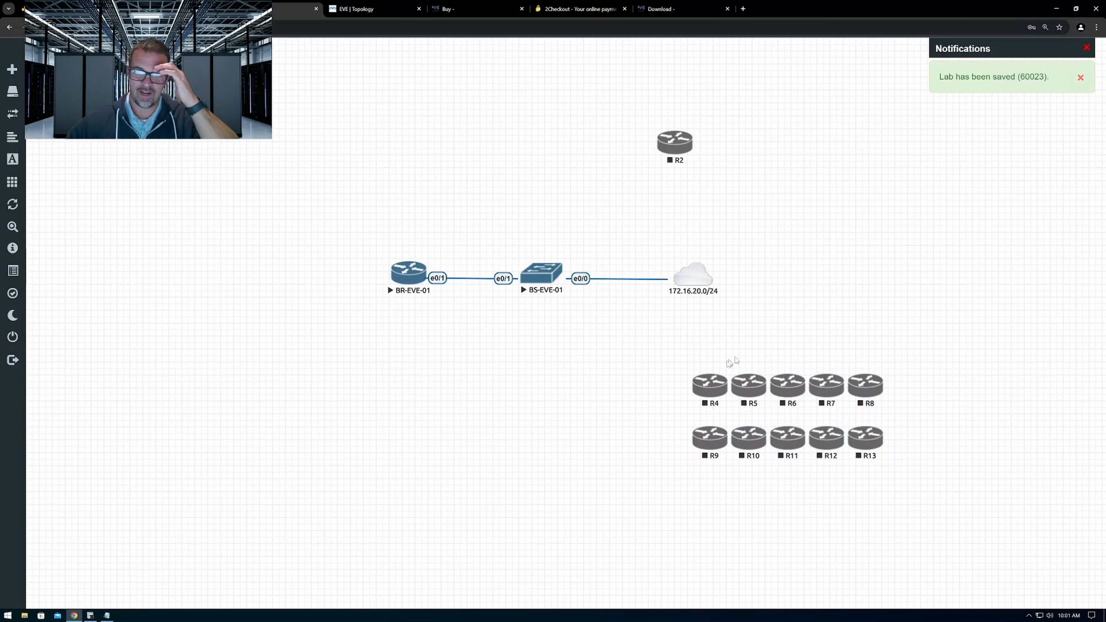
Move R4 and R5 beside the 172.16.20.0/24 cloud and connect interface e0/0 of each router to it
left_click_drag(711, 387, 704, 277)
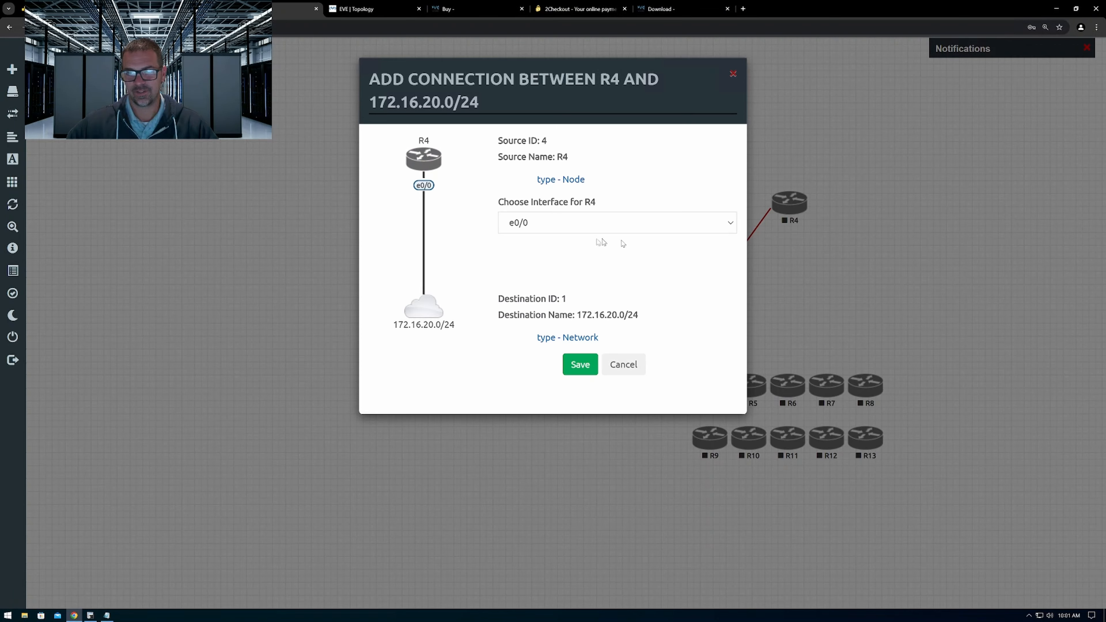
left_click(581, 365)
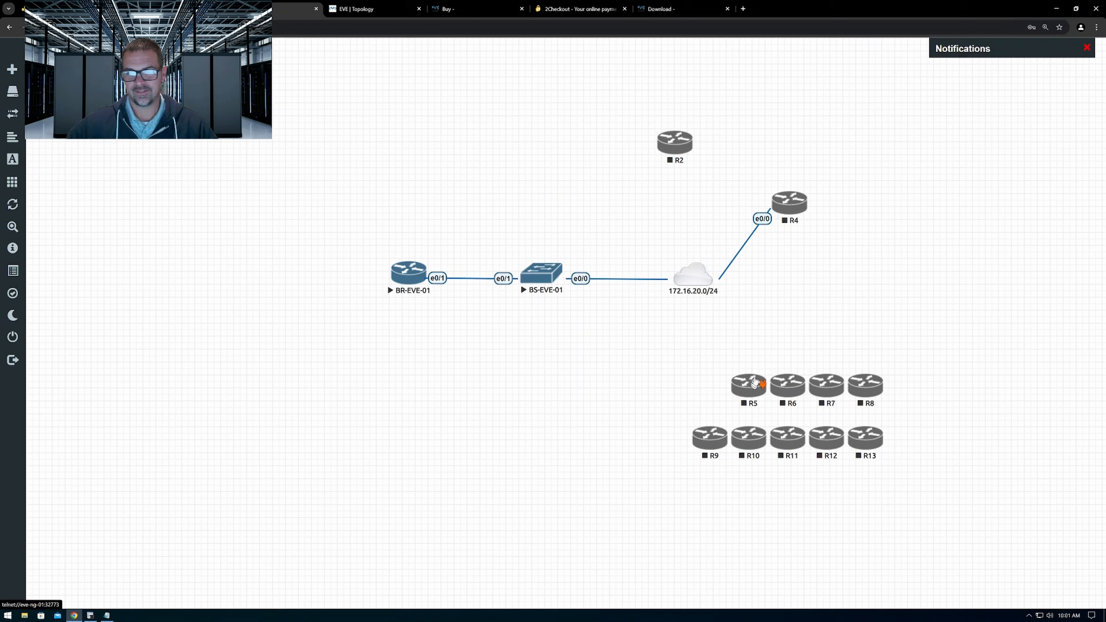
left_click_drag(755, 383, 693, 274)
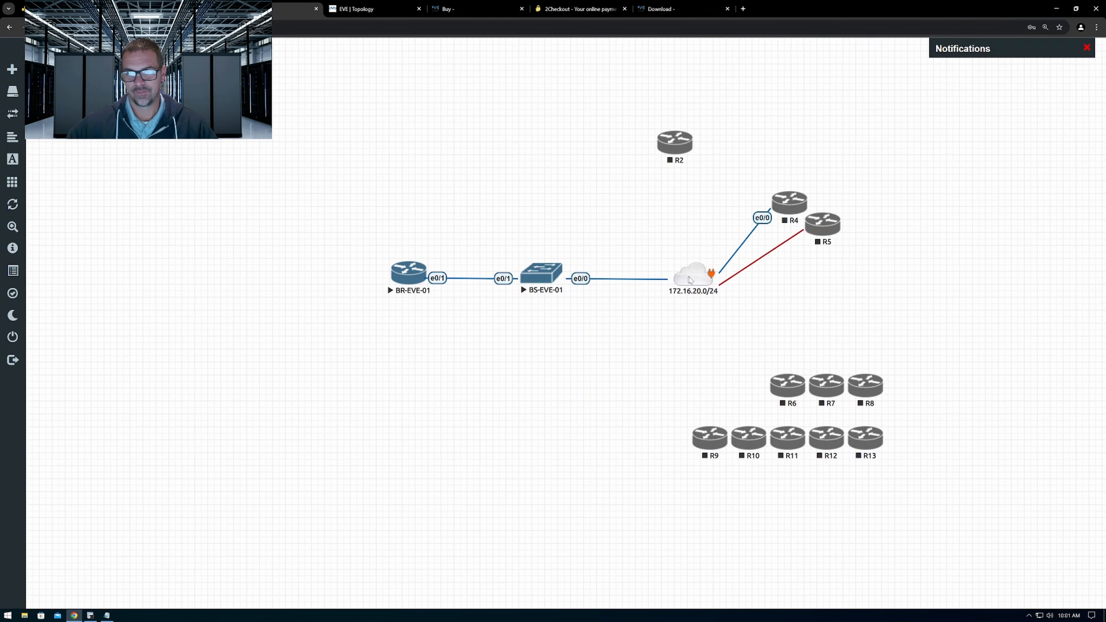
left_click(588, 364)
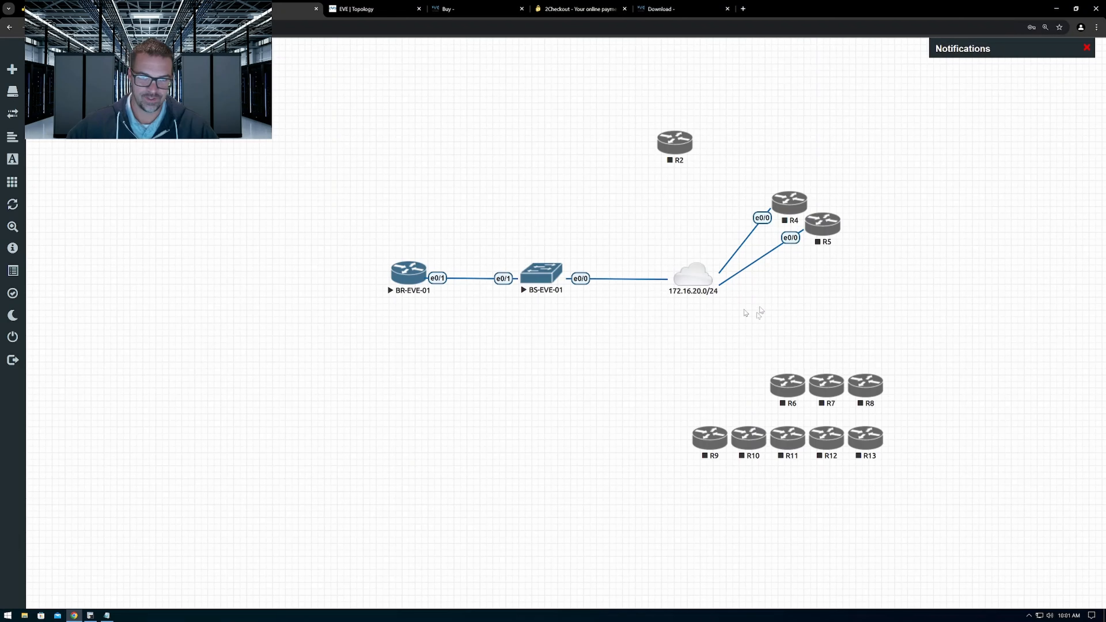
Space R5 further from R4, place R6 below R5 and shift BS-EVE-01 slightly toward the cloud
left_click_drag(827, 236, 839, 252)
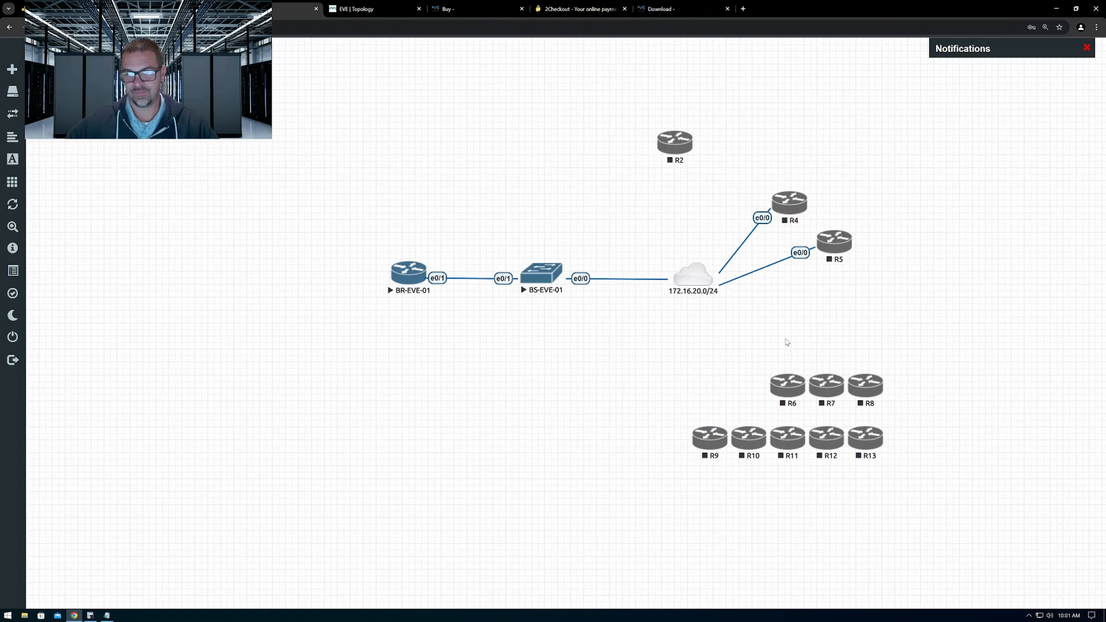
left_click_drag(792, 384, 849, 296)
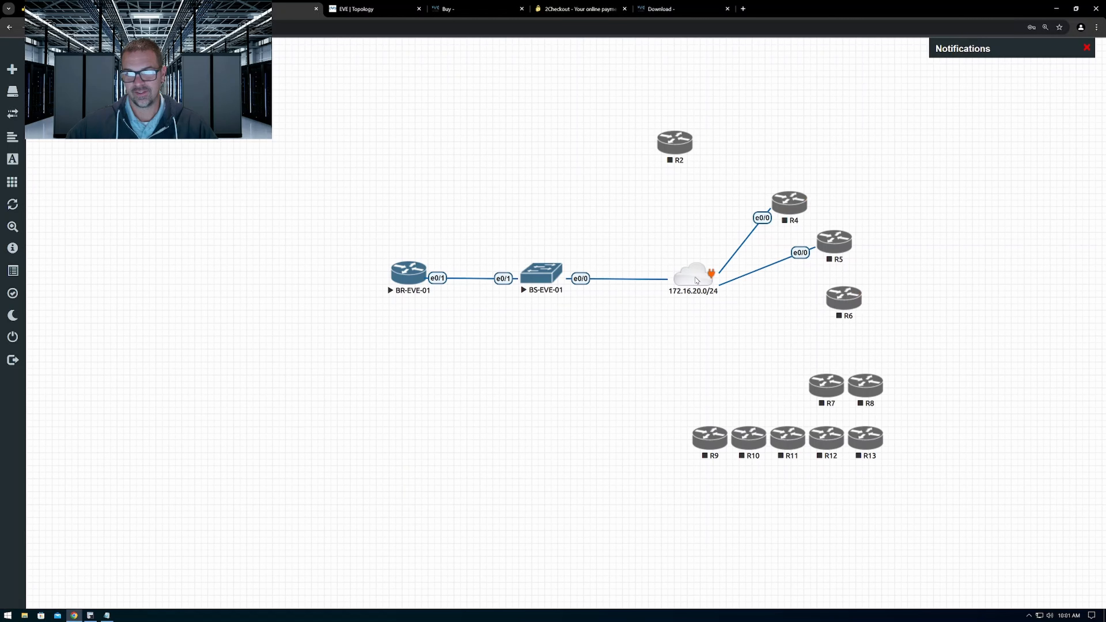
mouse_move(541, 274)
left_mouse_down()
mouse_move(578, 233)
mouse_move(595, 262)
mouse_move(558, 280)
left_mouse_up()
Highlight all nodes in the first lab, then BS-EVE-02 and the 172.16.20.0/24 cloud in the second lab's topology
left_click_drag(358, 83, 895, 495)
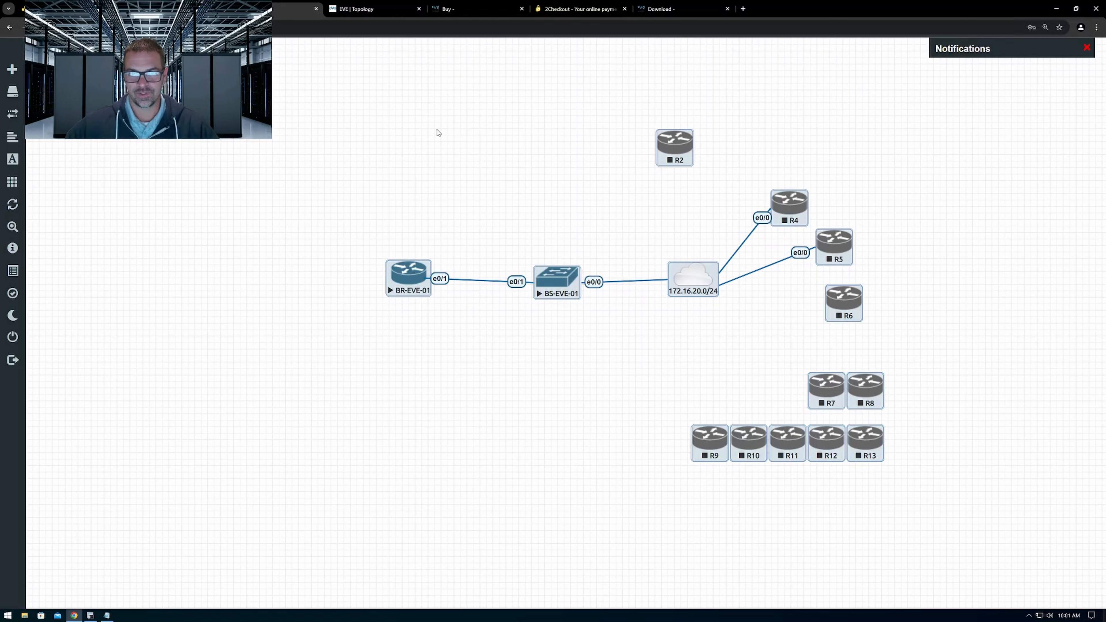
left_click(436, 129)
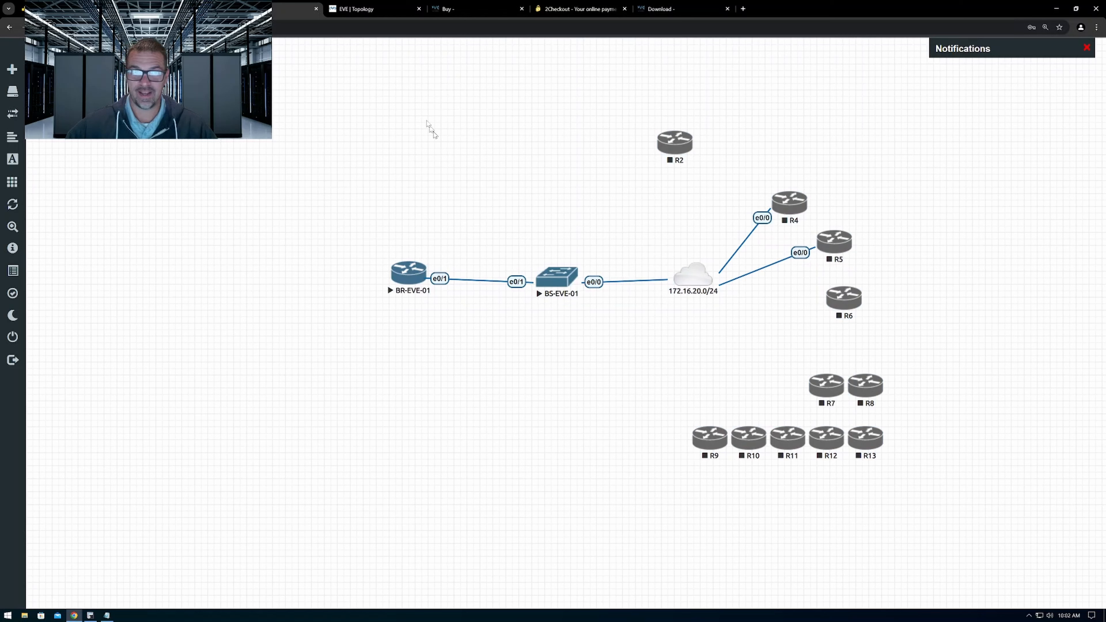
left_click(377, 9)
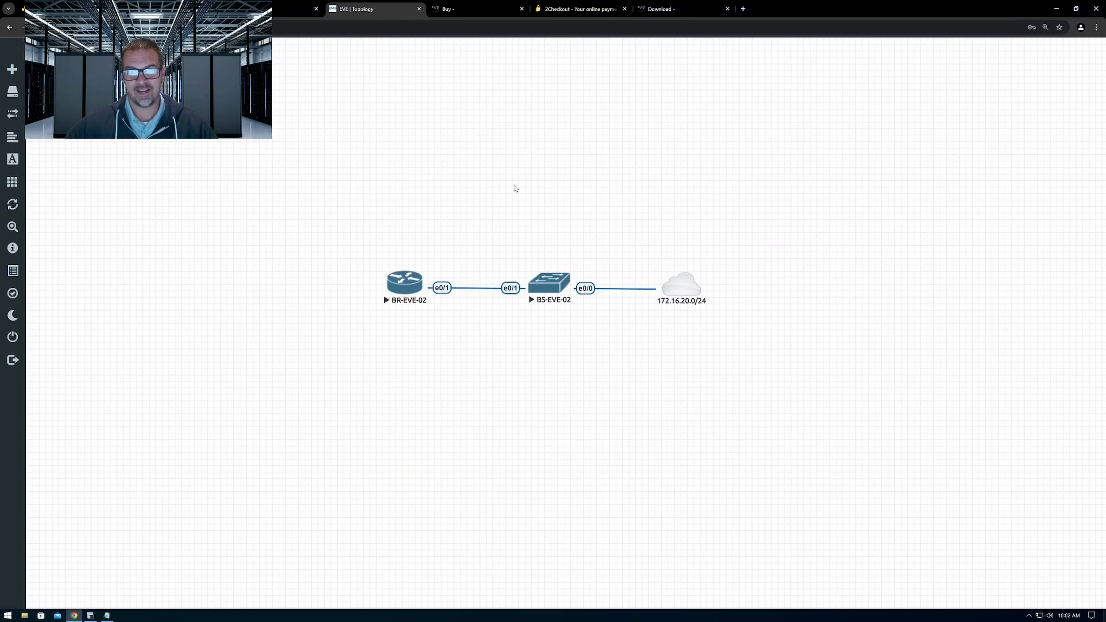
left_click_drag(477, 162, 768, 376)
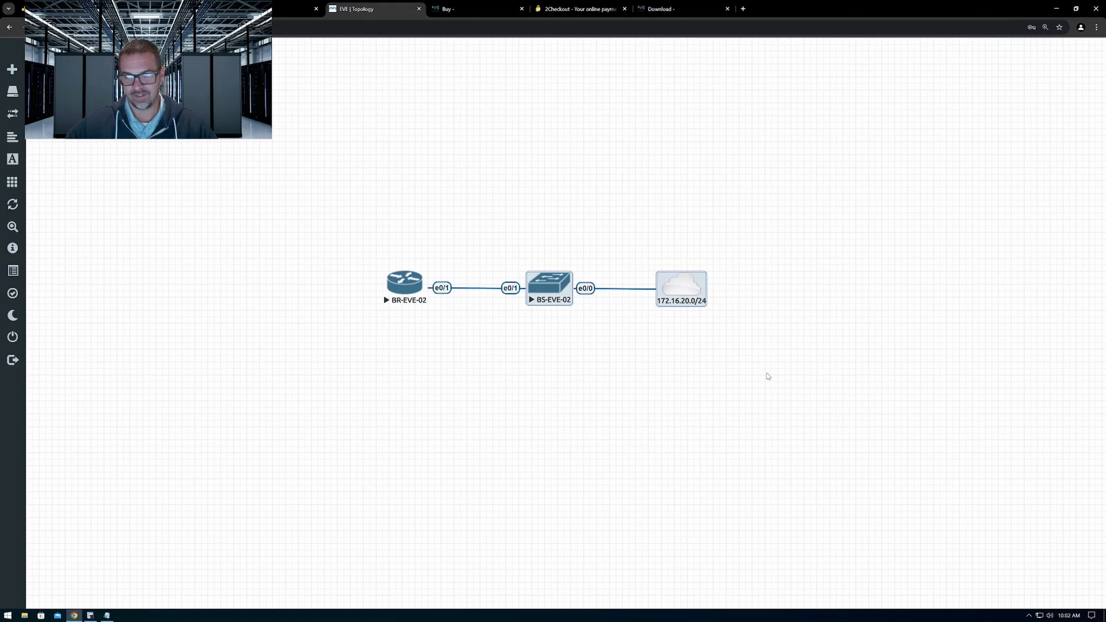
left_click(648, 145)
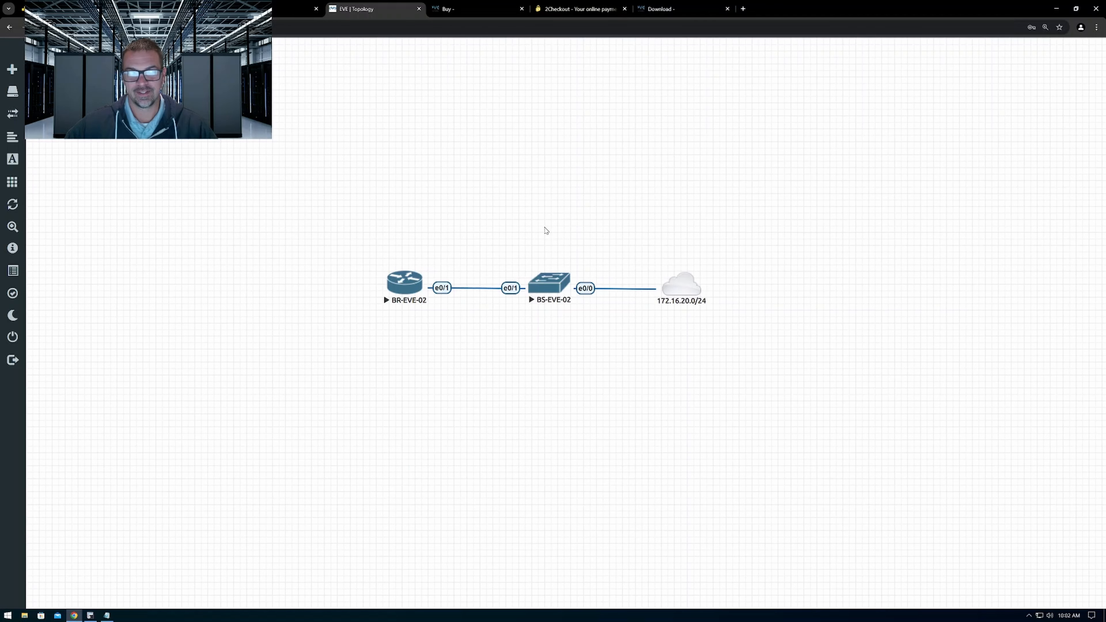
Switch to SecureCRT and close it together with all its open sessions
left_click(90, 615)
left_click(626, 196)
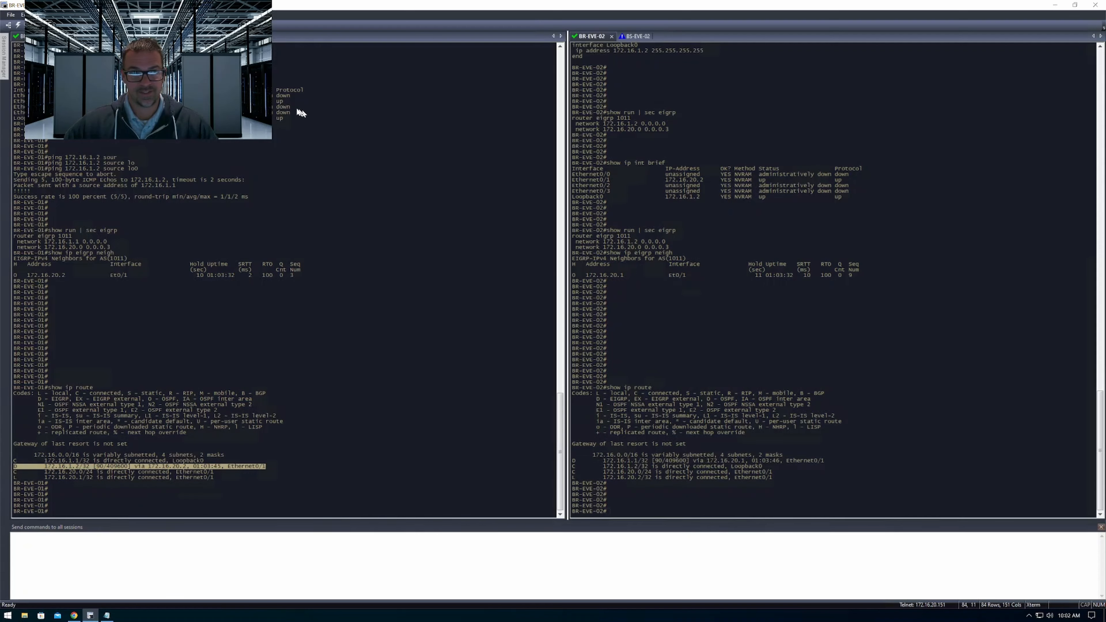
left_click(1095, 5)
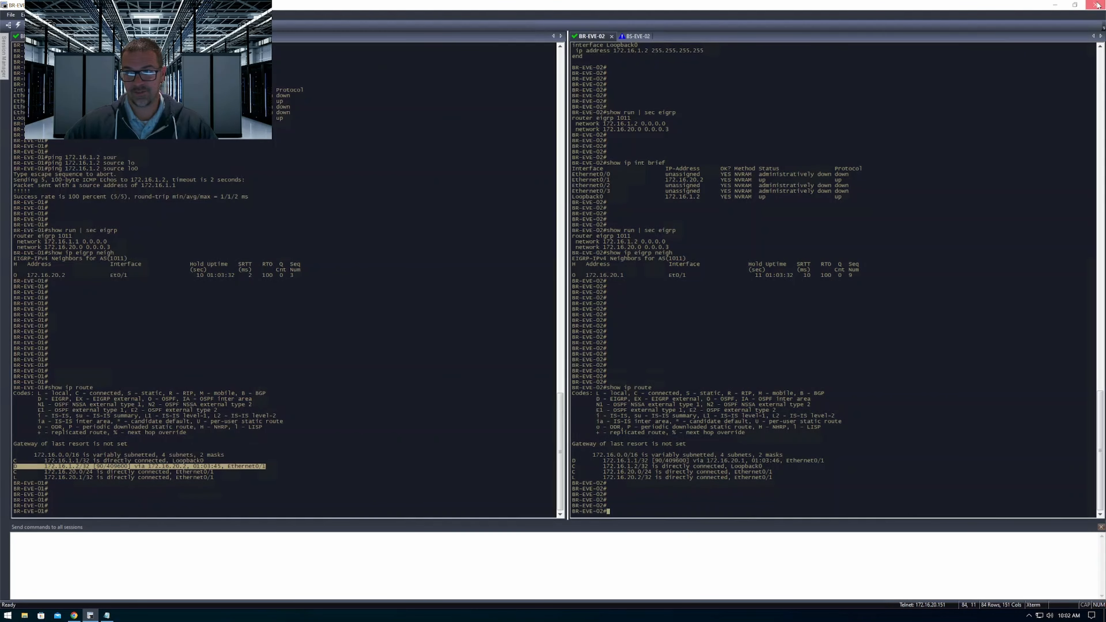
left_click(564, 327)
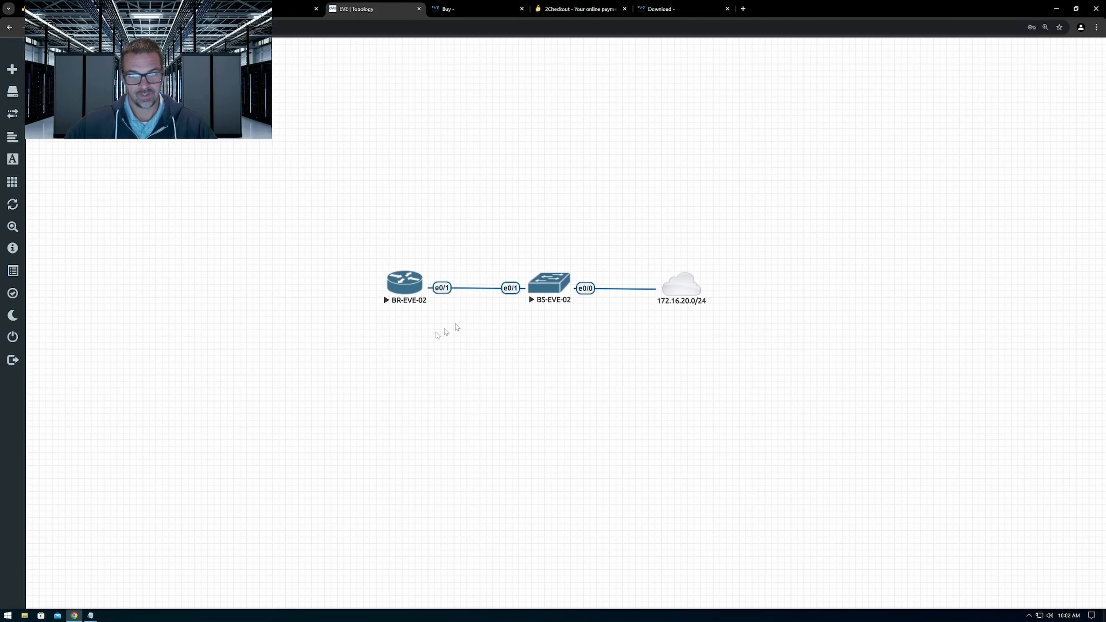
Open the BR-EVE-02 console in SecureCRT from the second lab's topology, then minimize the SecureCRT window
left_click(408, 286)
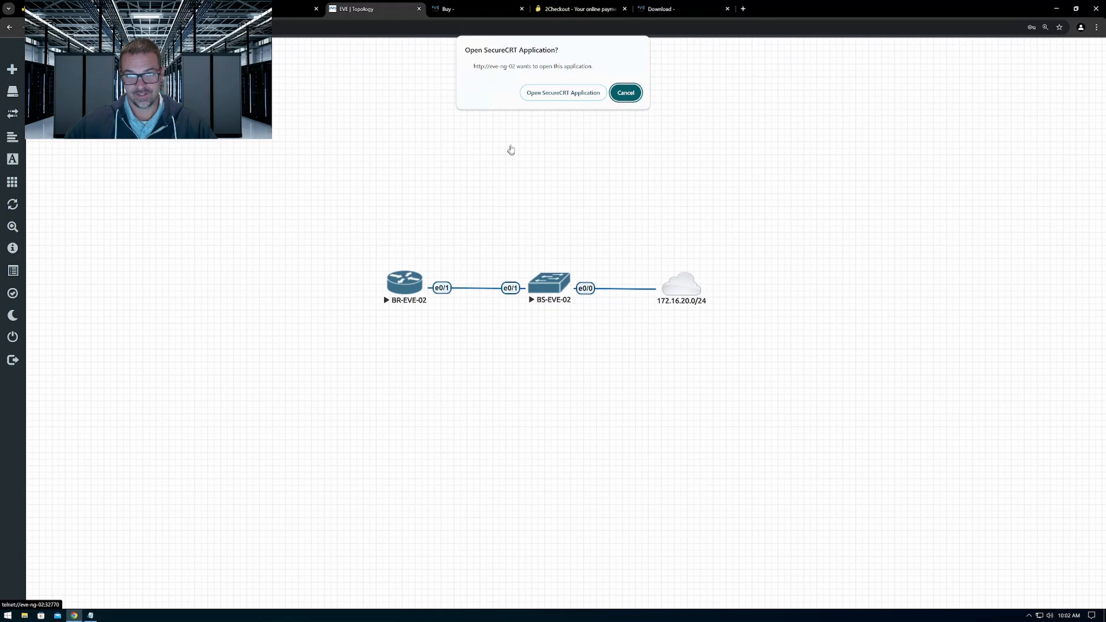
left_click(544, 93)
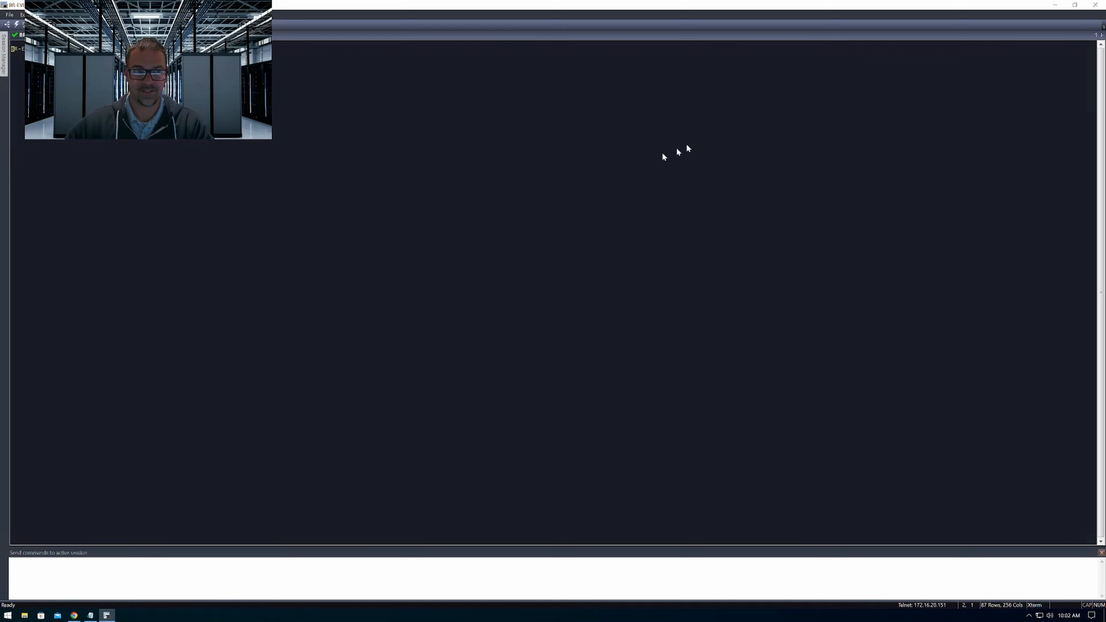
left_click(1055, 5)
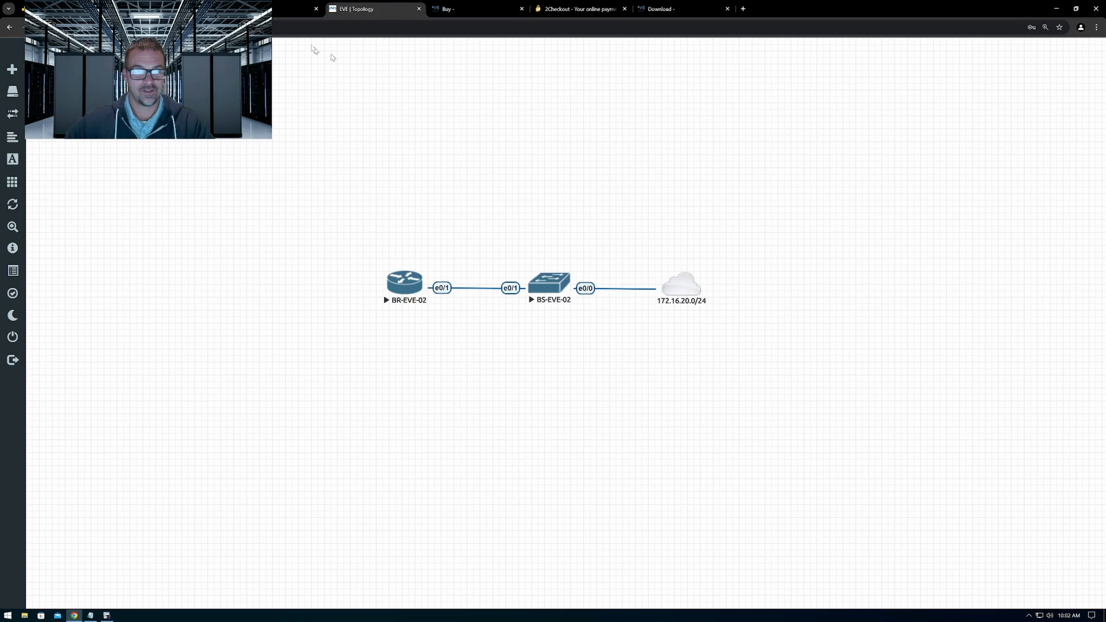
Open the BR-EVE-01 console in SecureCRT from the first lab's topology and make the other router's session active
left_click(410, 278)
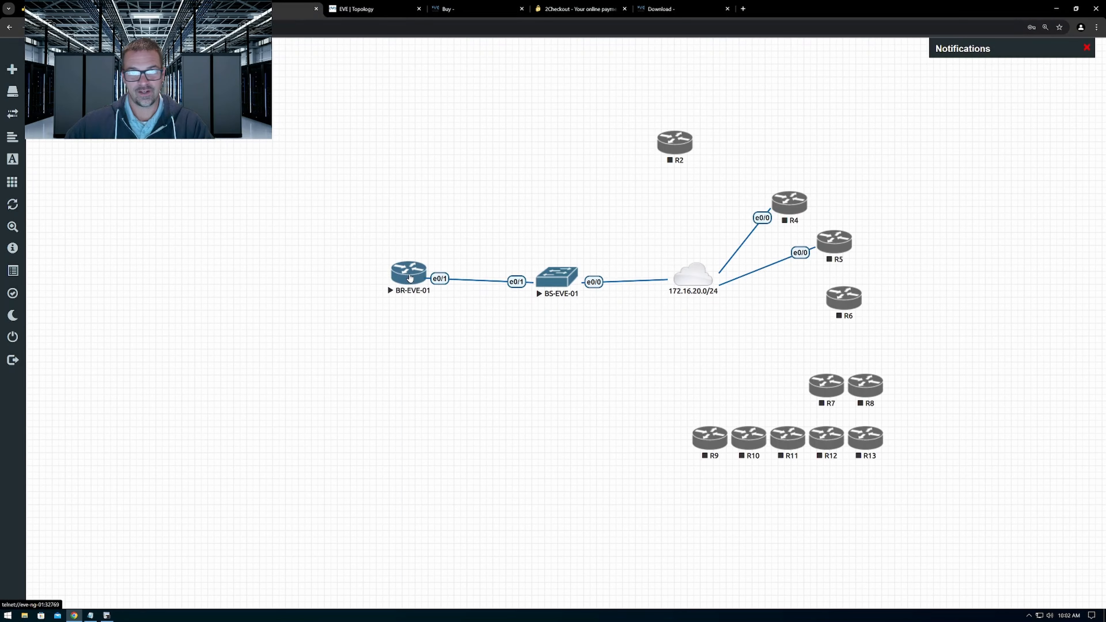
left_click(551, 93)
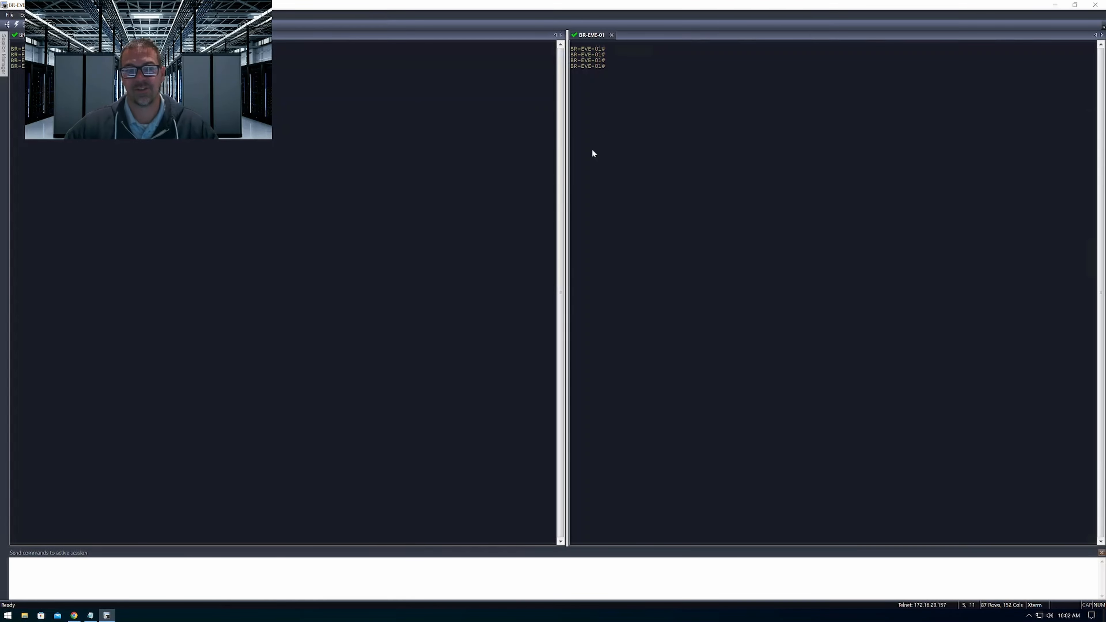
left_click(390, 201)
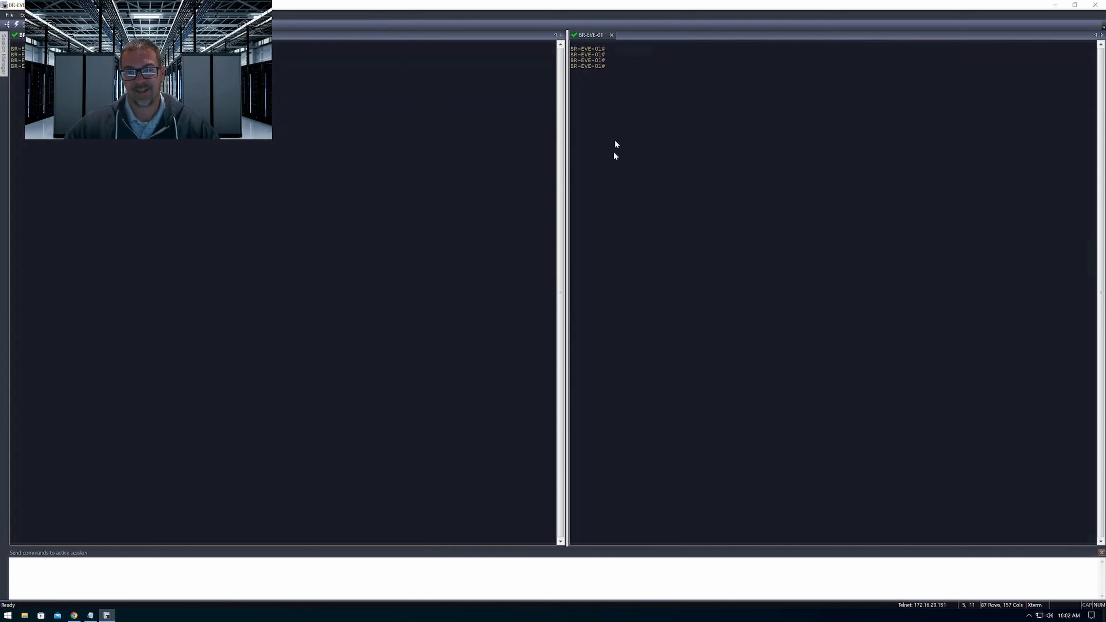
Send three blank lines from the SecureCRT command window to the active session only
left_click(502, 582)
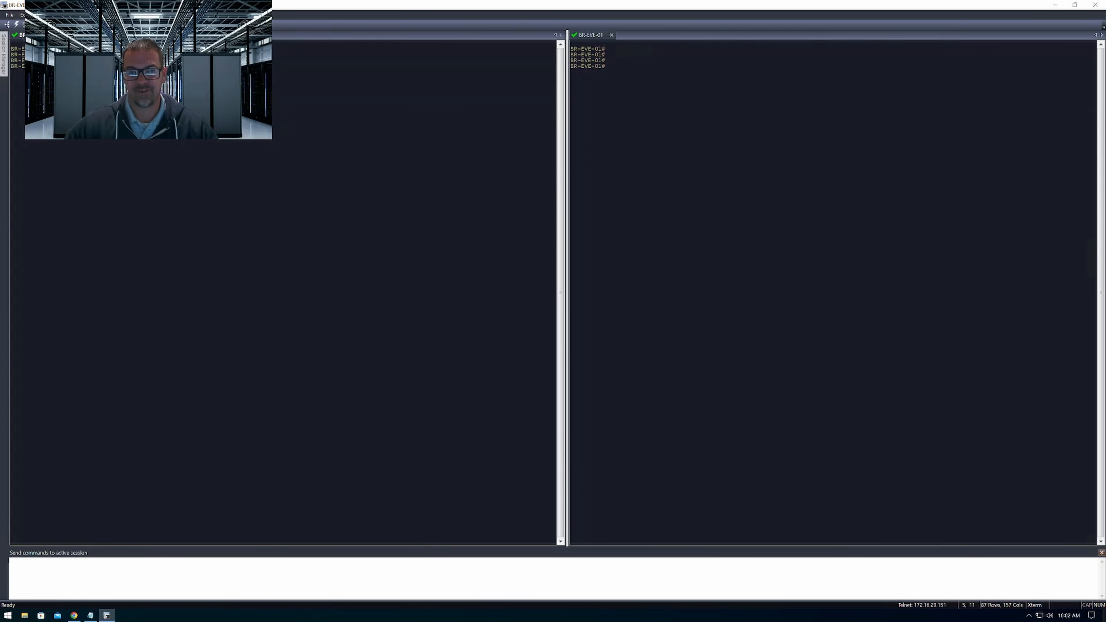
key("Return")
key("Return")
key("Return")
key("Return")
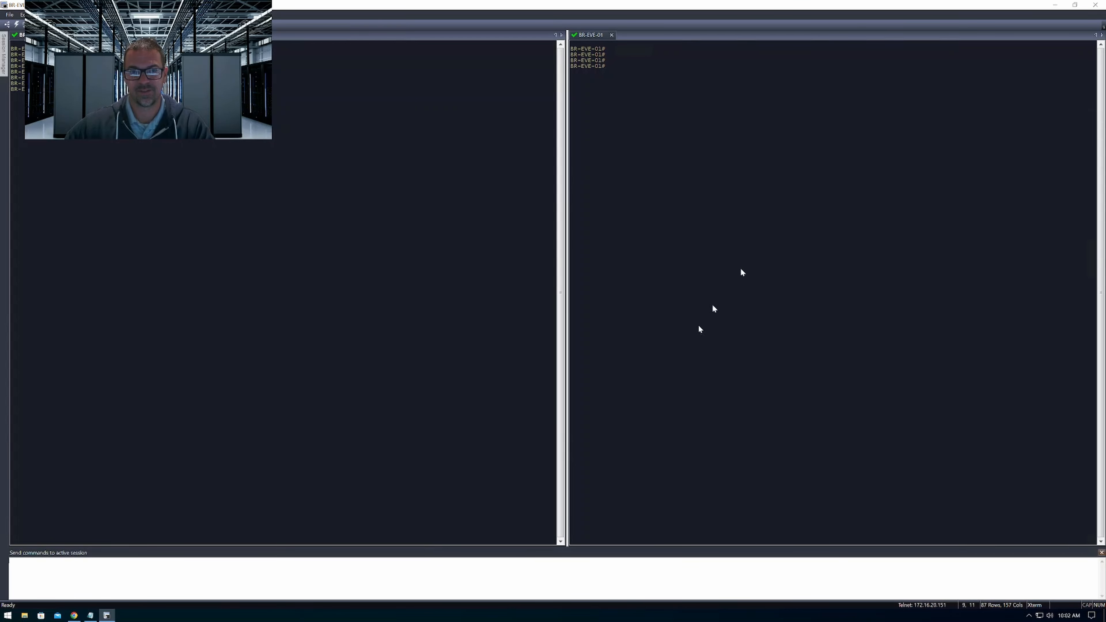
Set the command window to send to All Sessions, send several blank lines to both routers and minimize SecureCRT
right_click(574, 576)
mouse_move(599, 571)
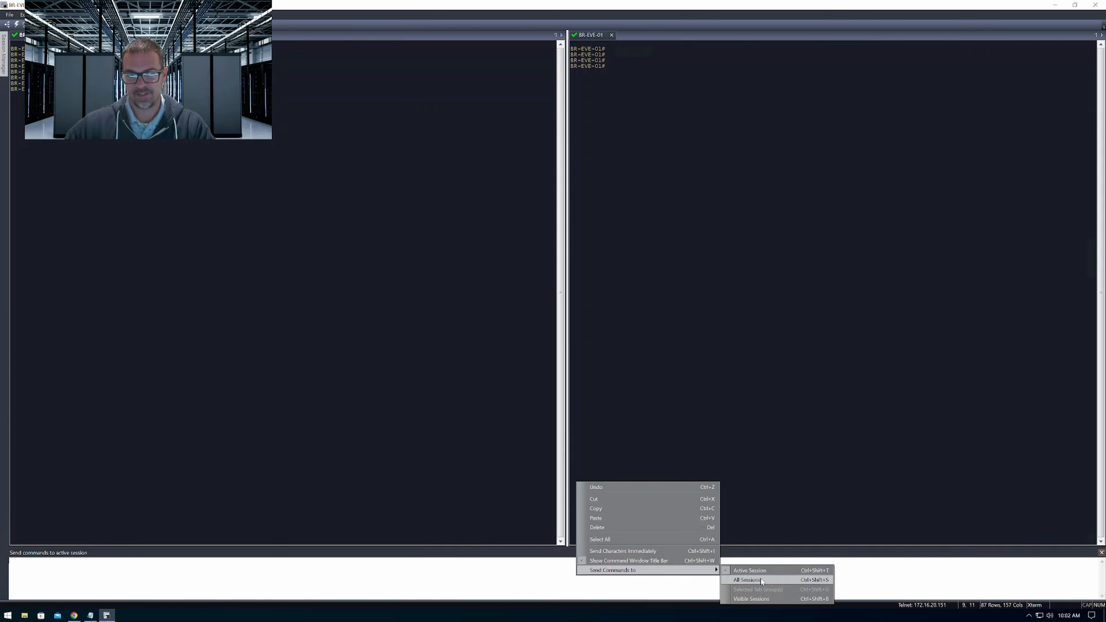
left_click(741, 581)
key("Return")
key("Return")
key("Return")
key("Return")
key("Return")
key("Return")
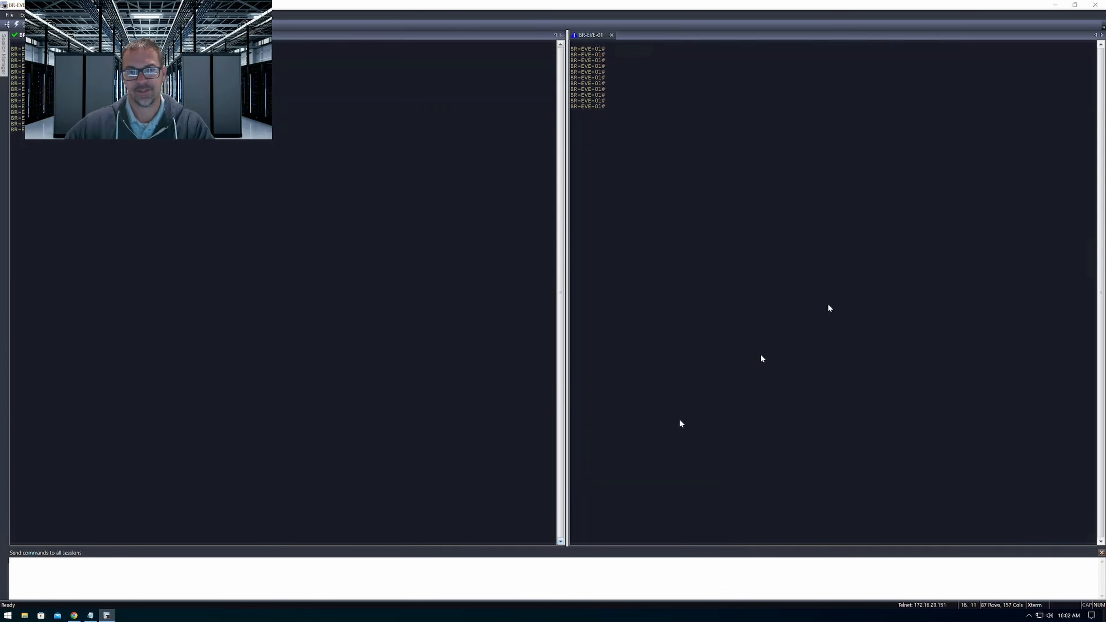
left_click(1054, 5)
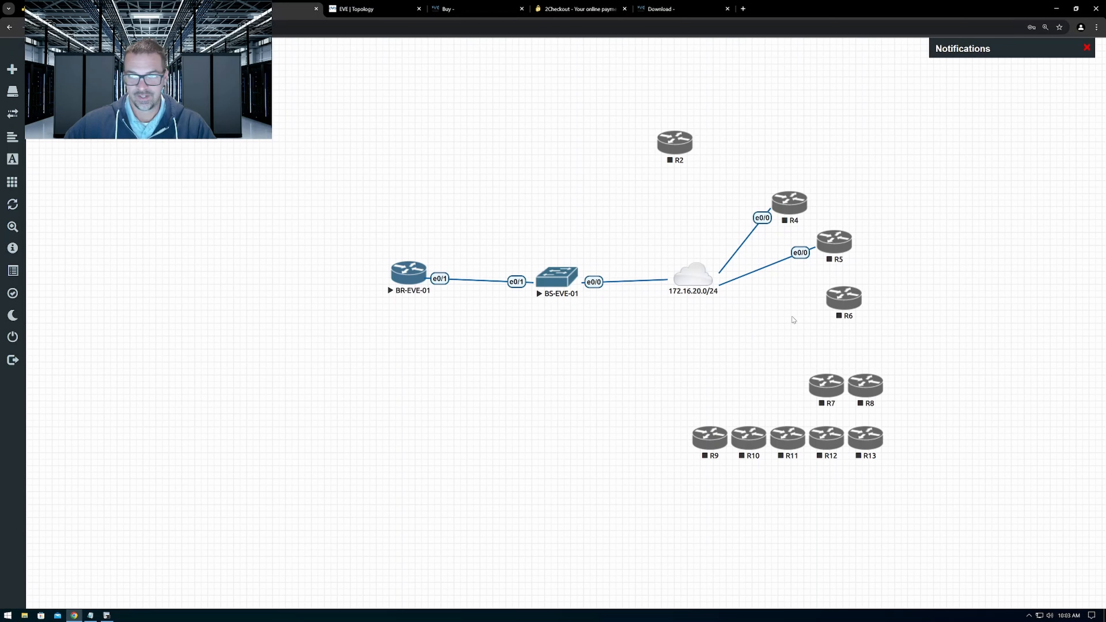
Highlight the cloud and the unstarted routers in the first lab, clear the selection, and shift BR-EVE-01 slightly to straighten its link to BS-EVE-01
left_click_drag(624, 103, 913, 526)
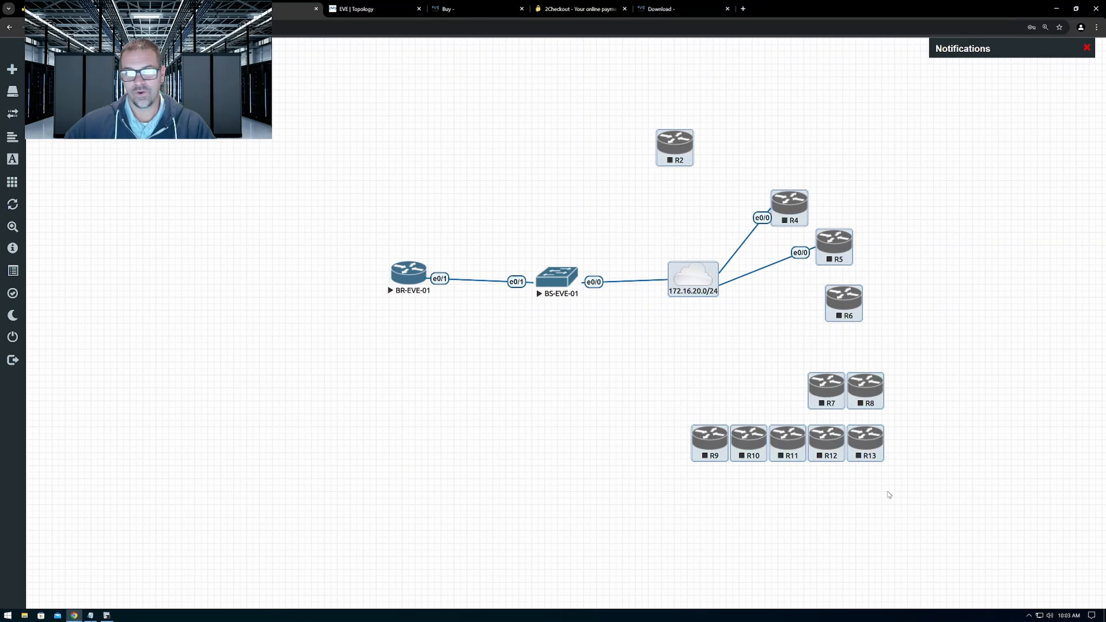
left_click(655, 222)
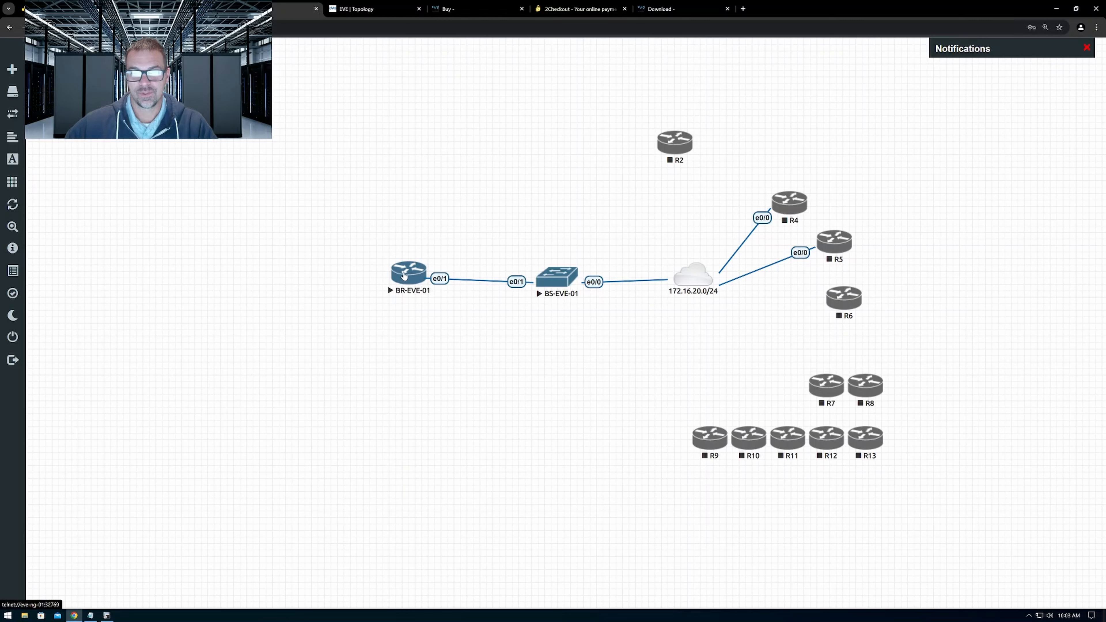
left_click_drag(404, 275, 401, 280)
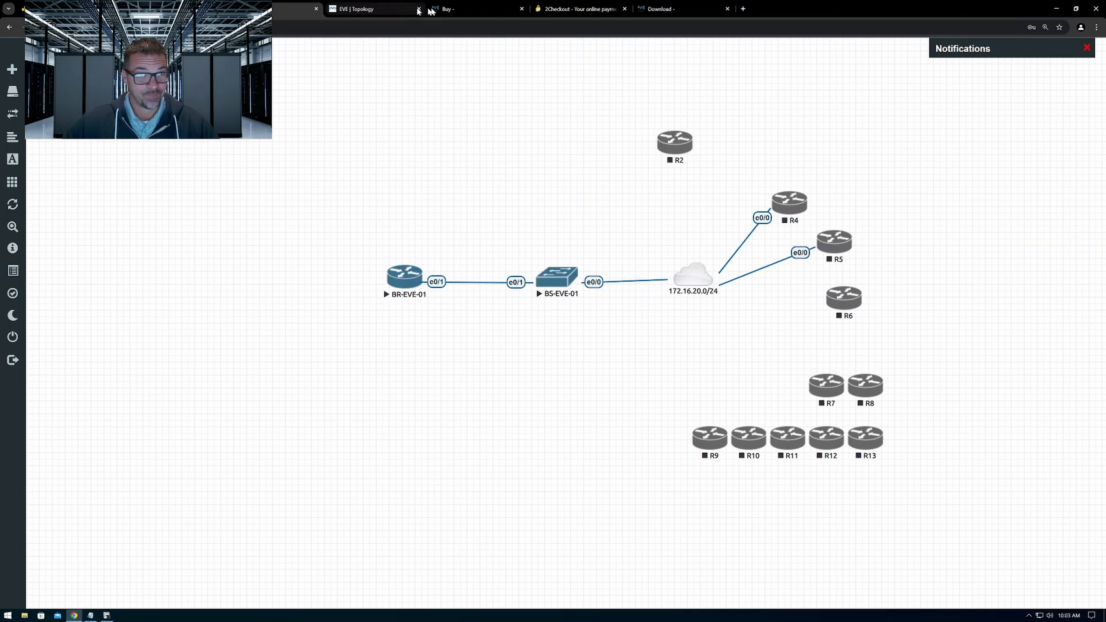
View the 2Checkout cart for the EVE-NG Professional Base 1 Year License and return to the second lab's topology
left_click(551, 9)
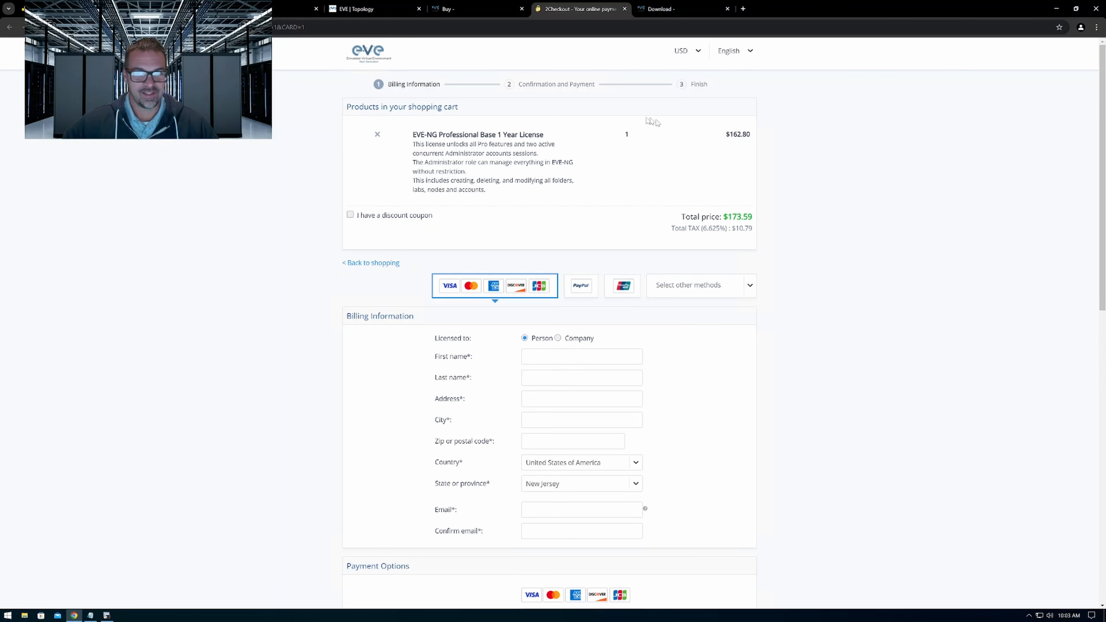
left_click(409, 15)
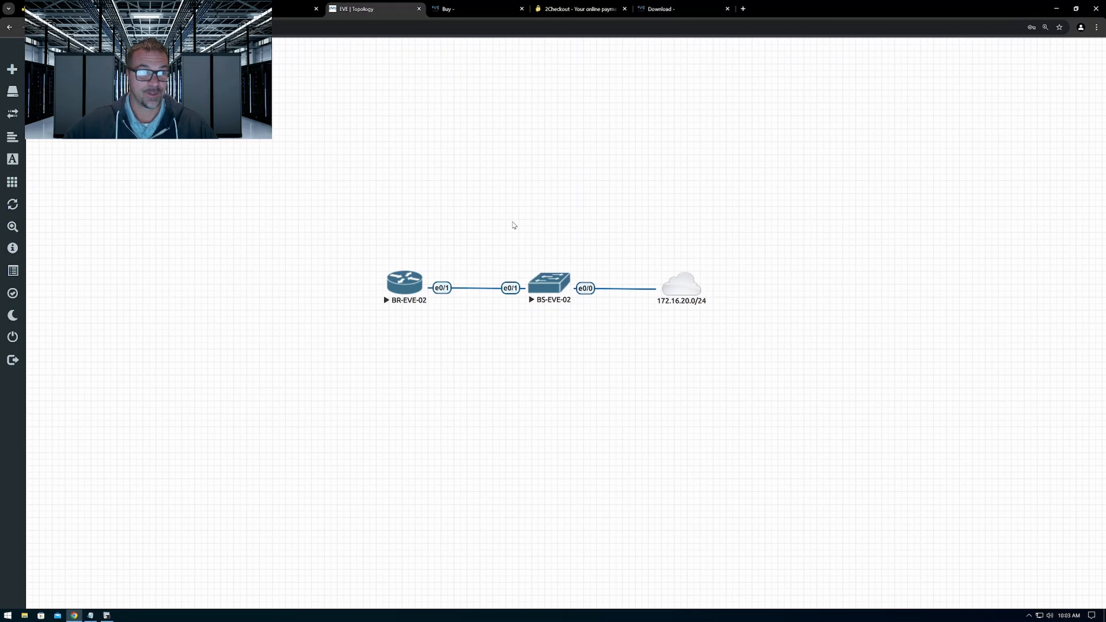
Highlight BR-EVE-02, BS-EVE-02 and the 172.16.20.0/24 cloud together in the second lab, leaving nothing selected at the end
left_click_drag(343, 210, 746, 363)
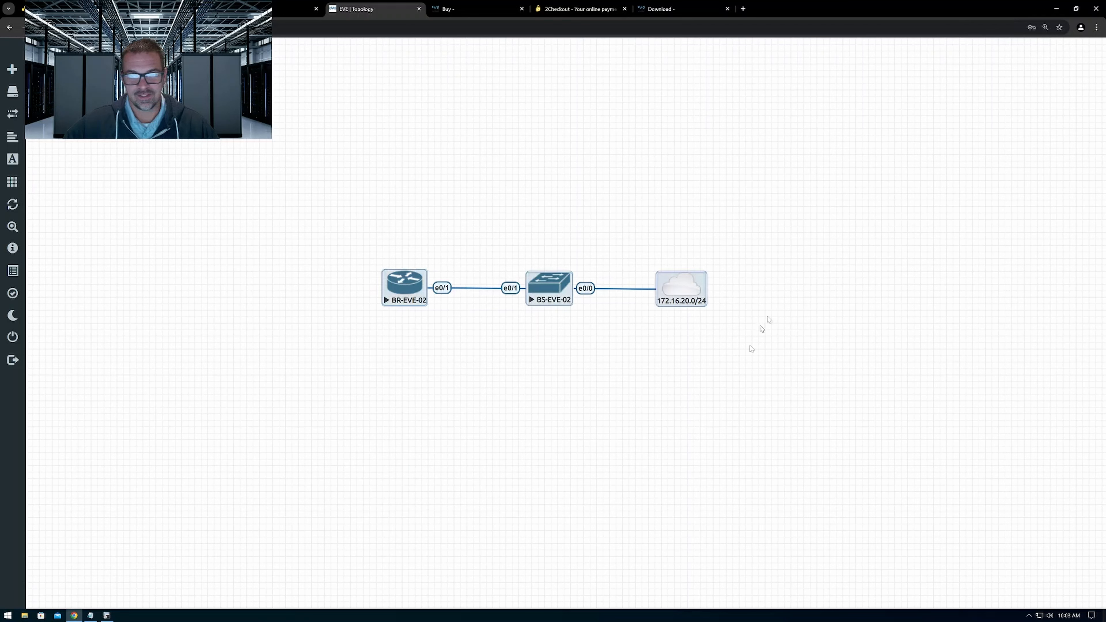
left_click(860, 241)
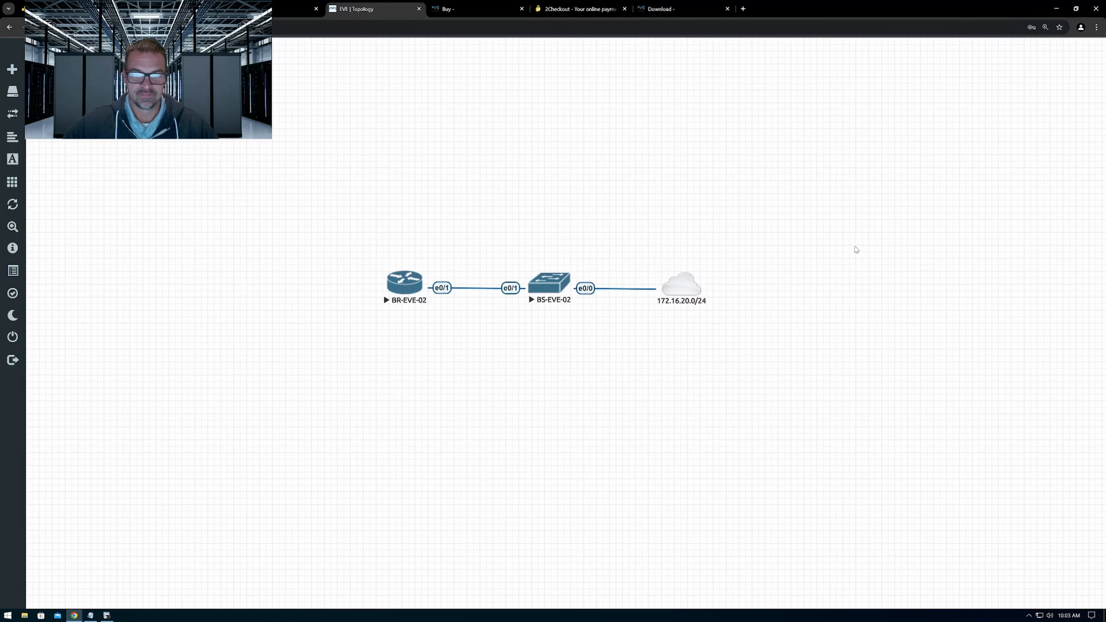
left_click_drag(349, 207, 778, 377)
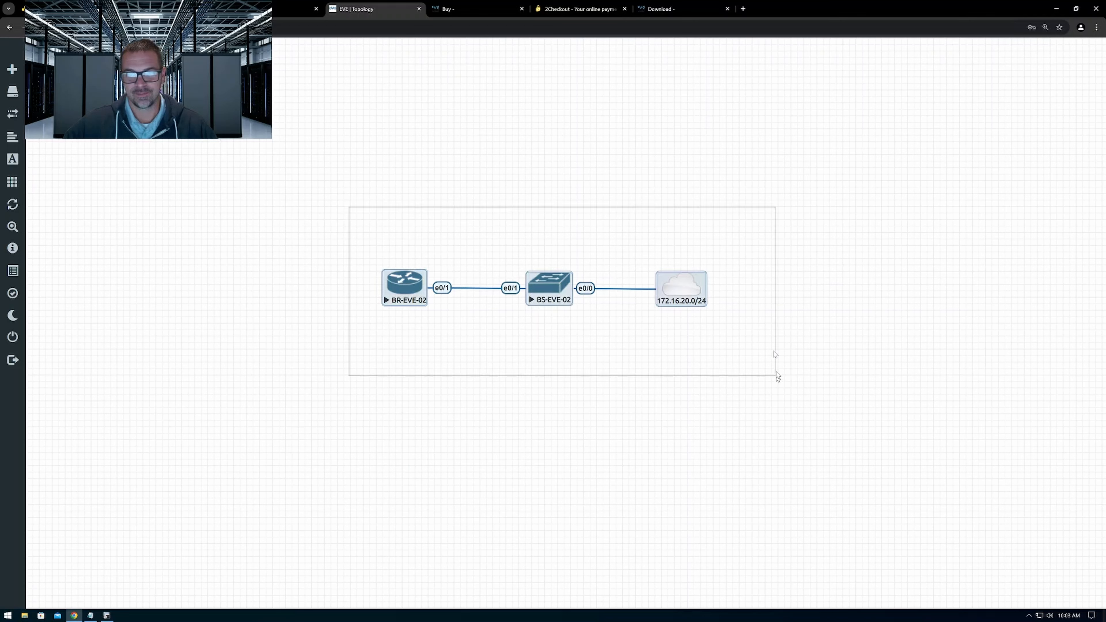
left_click(771, 186)
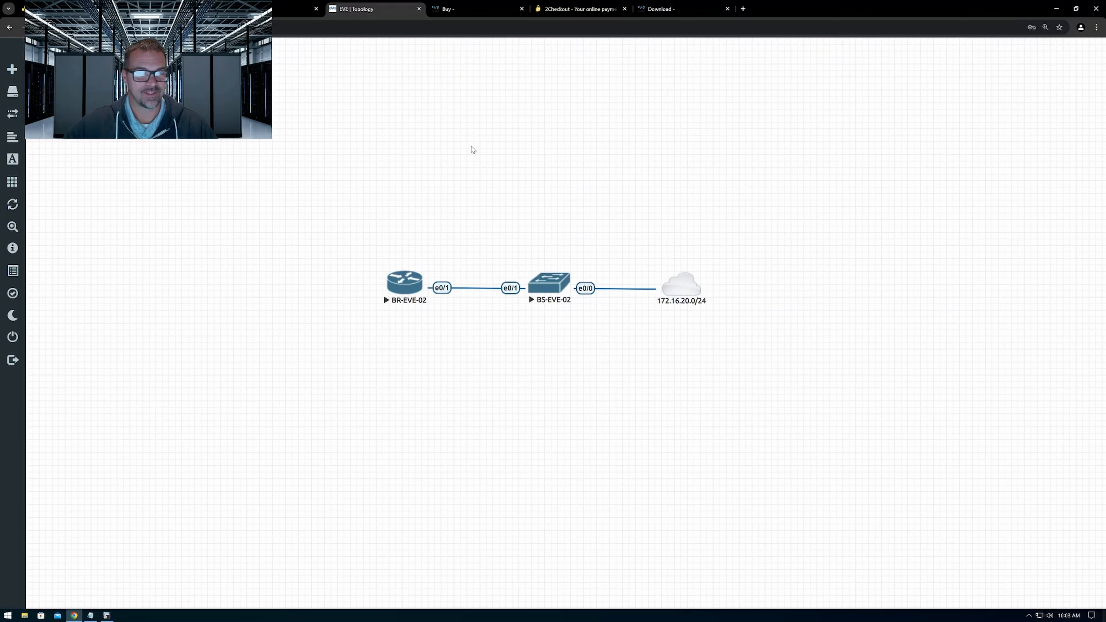
left_click_drag(304, 179, 407, 225)
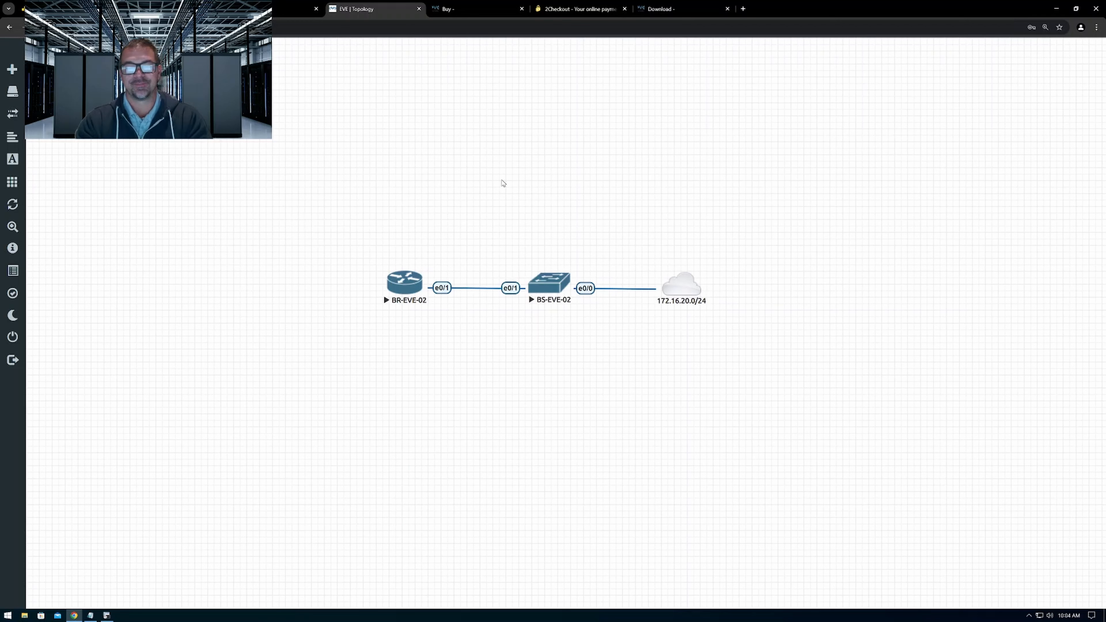